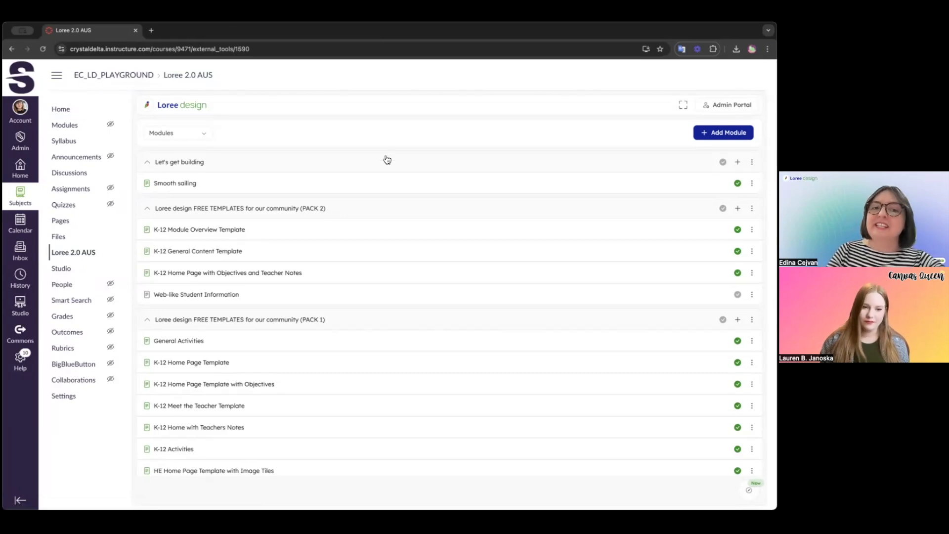
- Open the course's Modules page in a new browser tab and display it
right_click(66, 128)
click(79, 136)
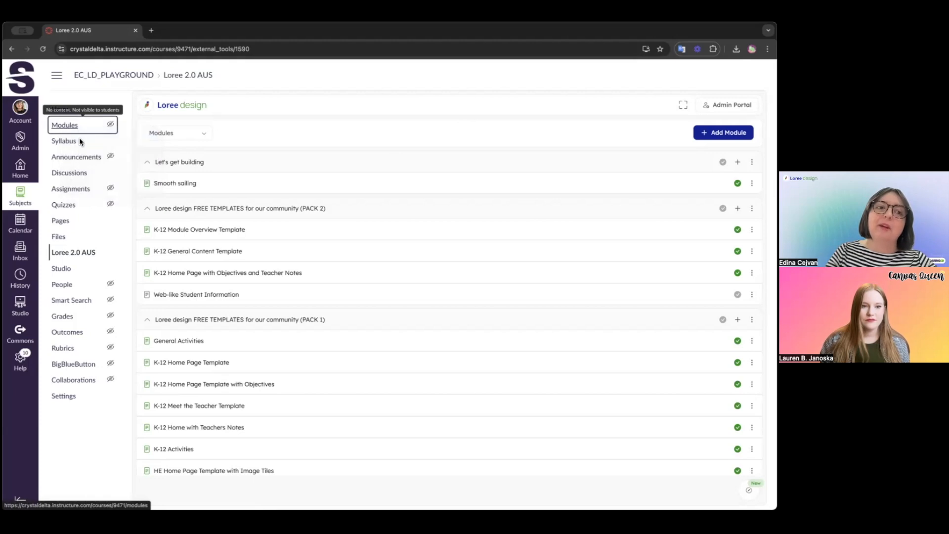
click(196, 37)
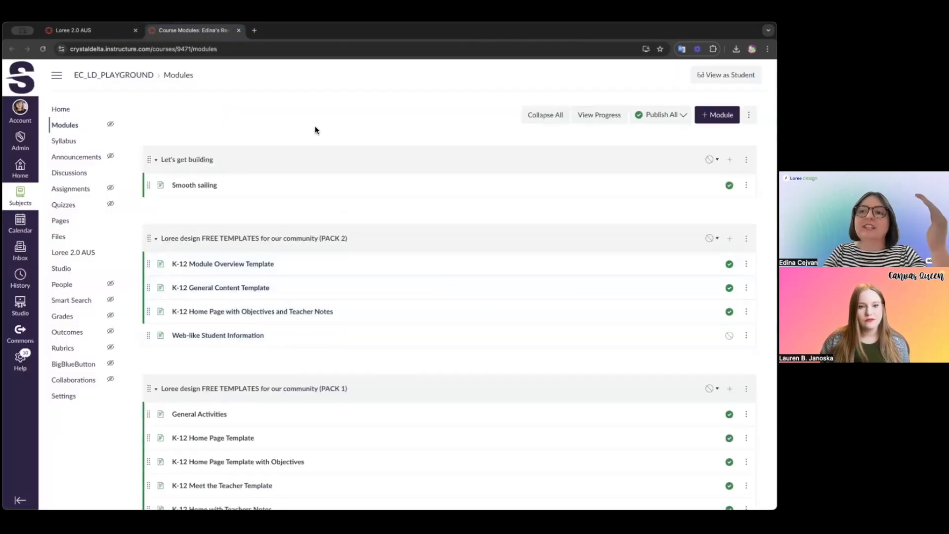
- Switch back to the Loree 2.0 AUS tab, show the available content types, and collapse the course navigation
click(89, 31)
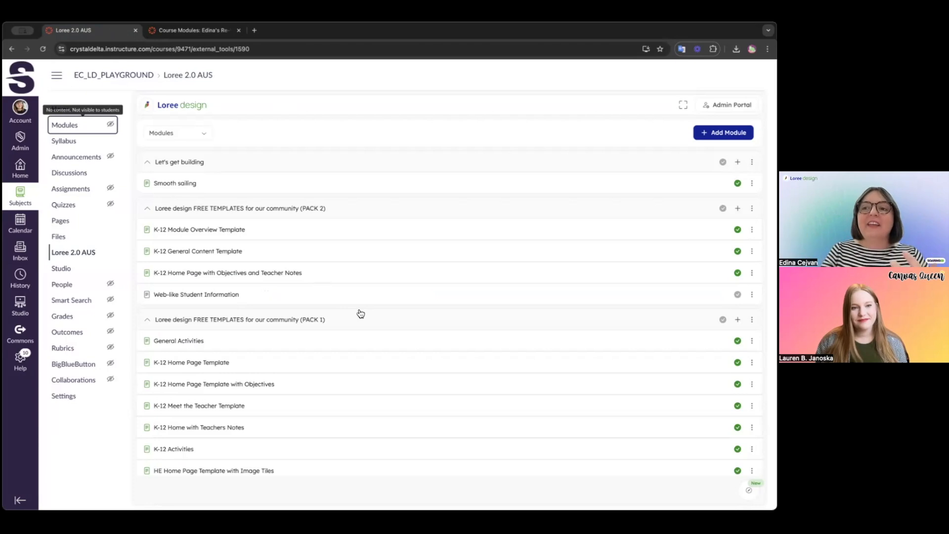
click(205, 133)
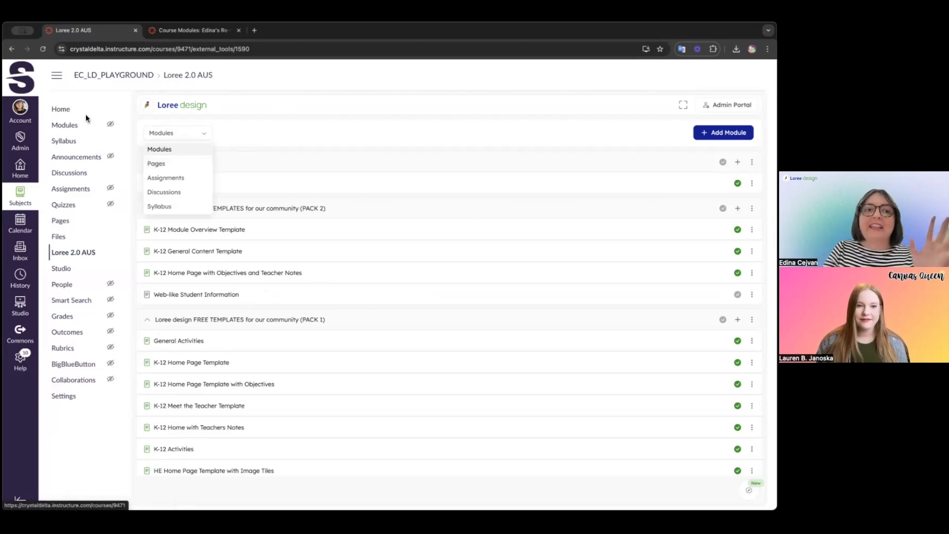
click(63, 77)
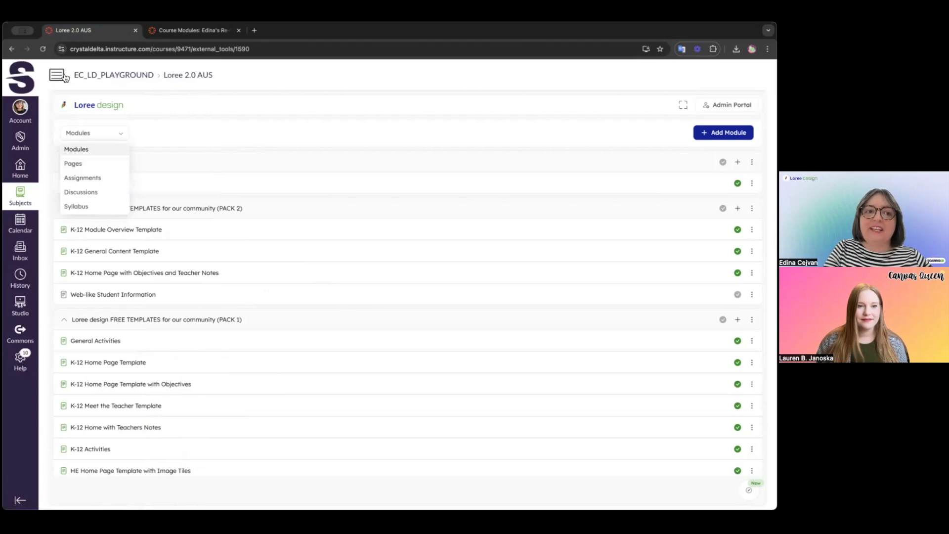
- View the published Smooth sailing page from the course's Modules page in the other browser tab
click(189, 31)
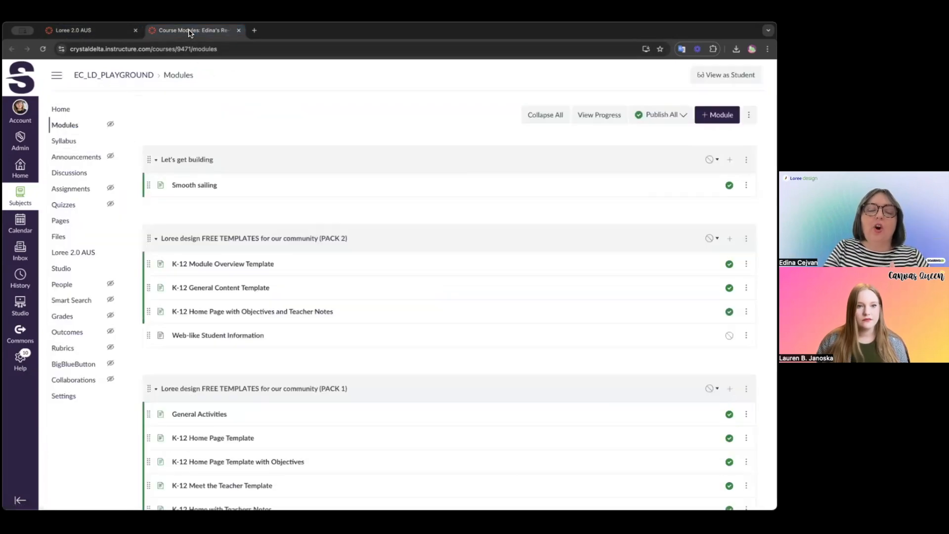
click(189, 183)
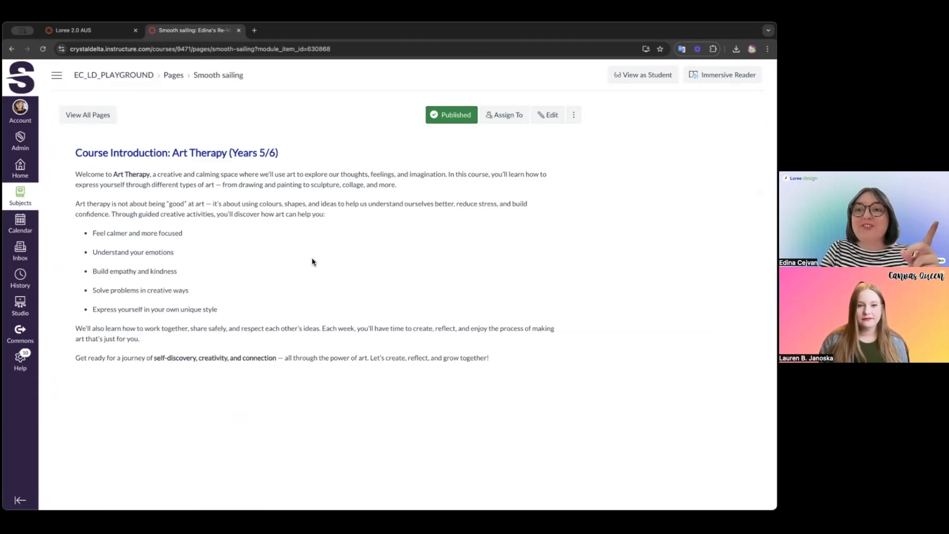
- Return to the Loree 2.0 AUS tab and open the Smooth sailing page for editing
click(114, 30)
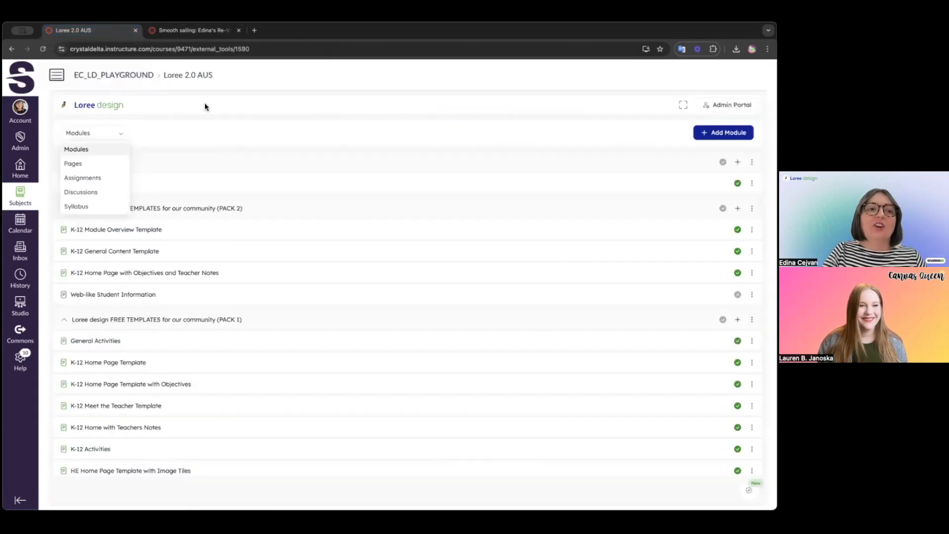
click(253, 148)
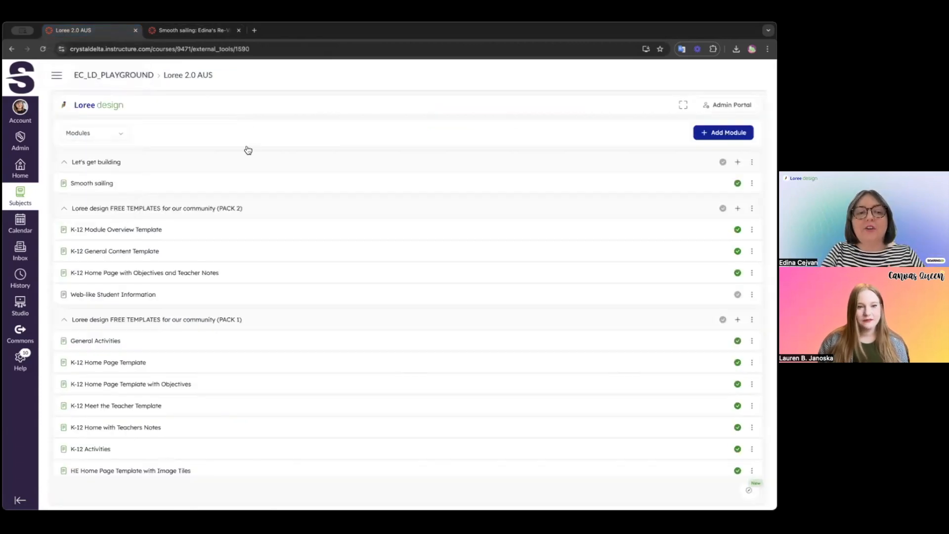
click(102, 185)
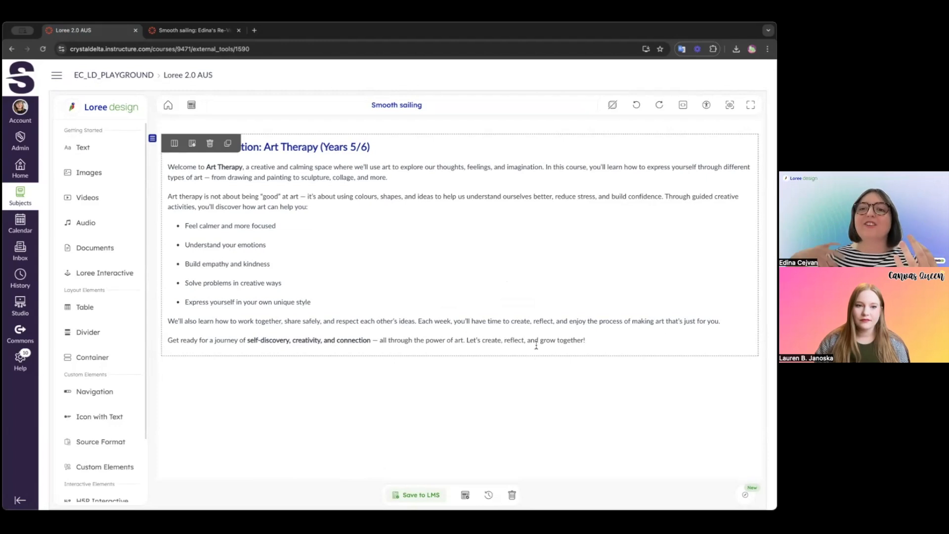
- Show the element outlines on the page and select the row containing the Art Therapy course introduction
click(613, 105)
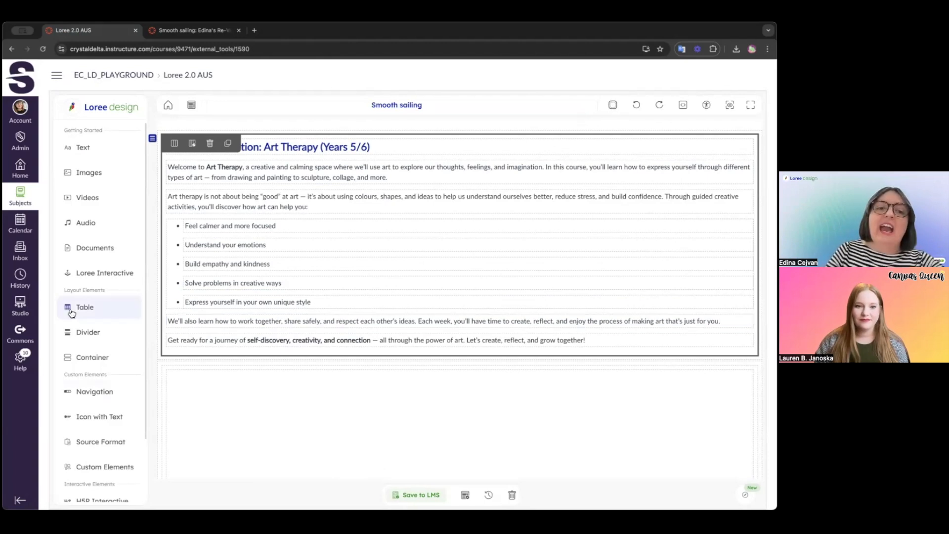
scroll(160, 369, down, 2)
scroll(160, 369, up, 2)
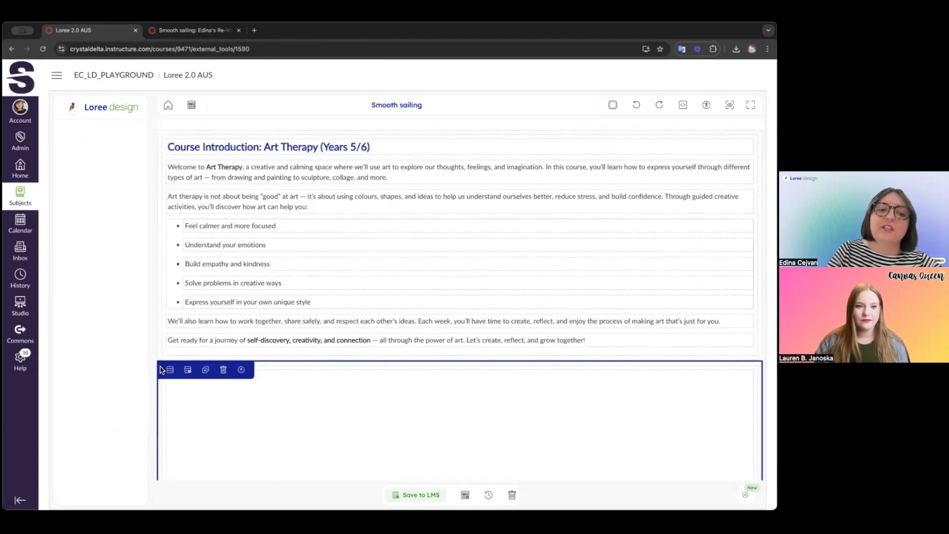
click(159, 358)
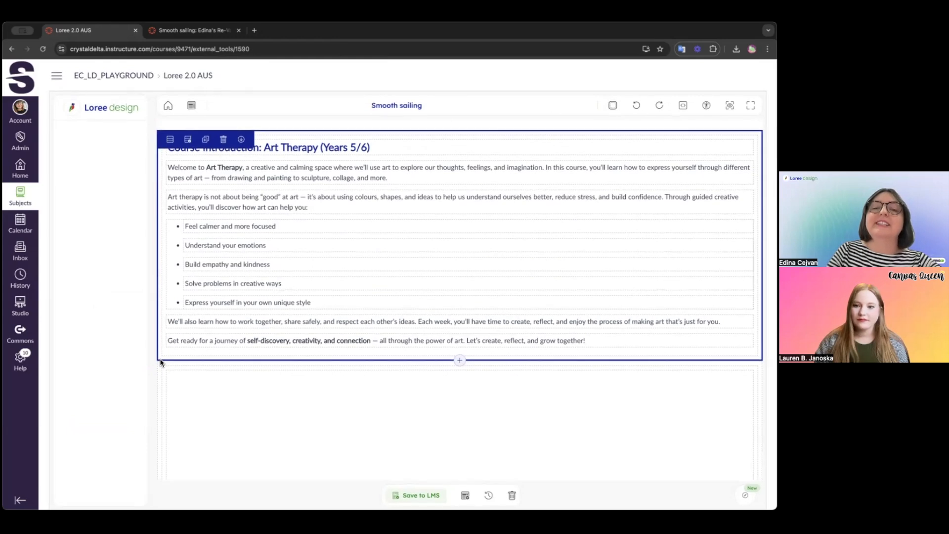
- Open the template library and look through the global templates
click(196, 110)
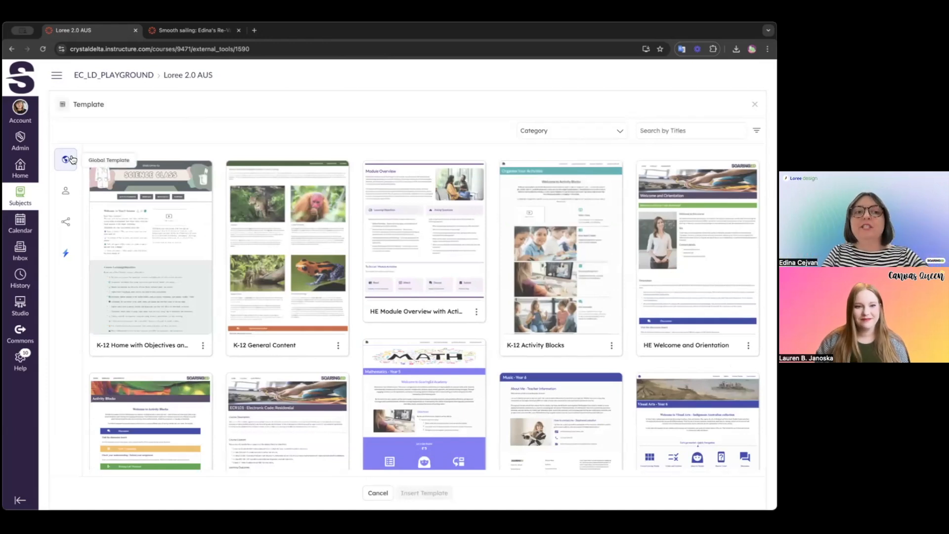
scroll(199, 233, down, 3)
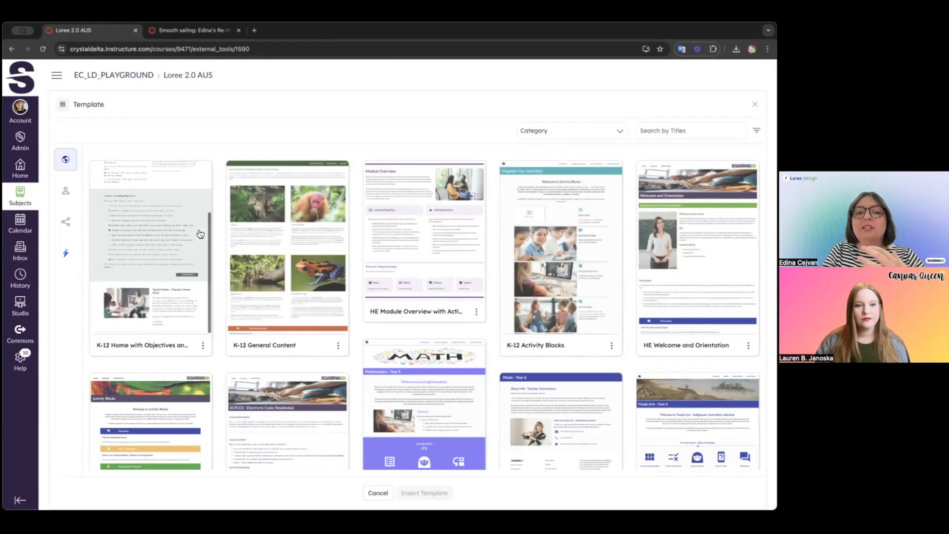
scroll(199, 232, up, 3)
scroll(220, 291, down, 4)
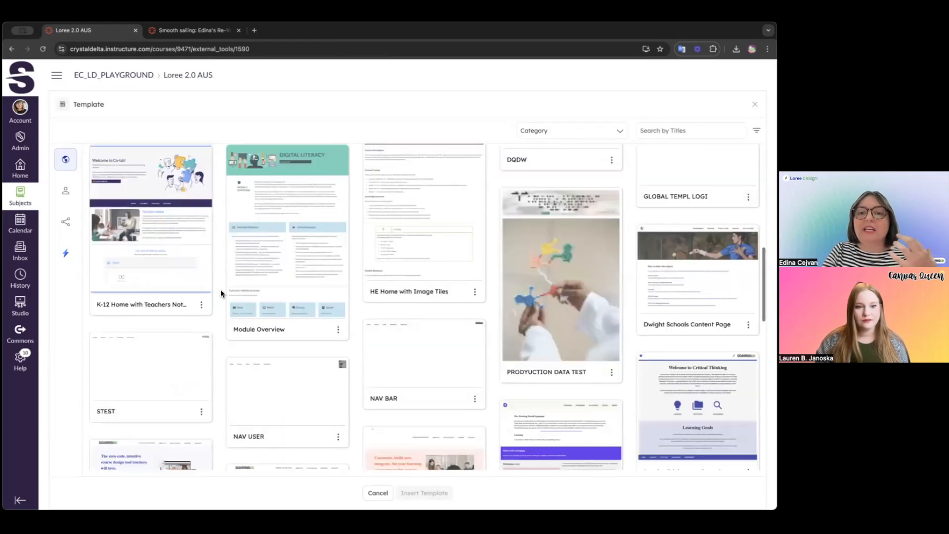
scroll(220, 292, up, 4)
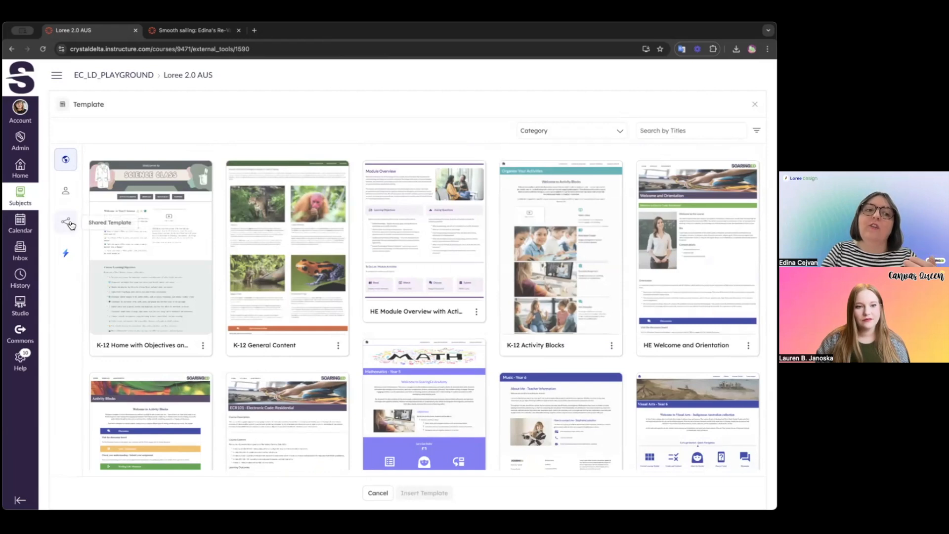
- Look through the personal template collection in the template library
click(71, 198)
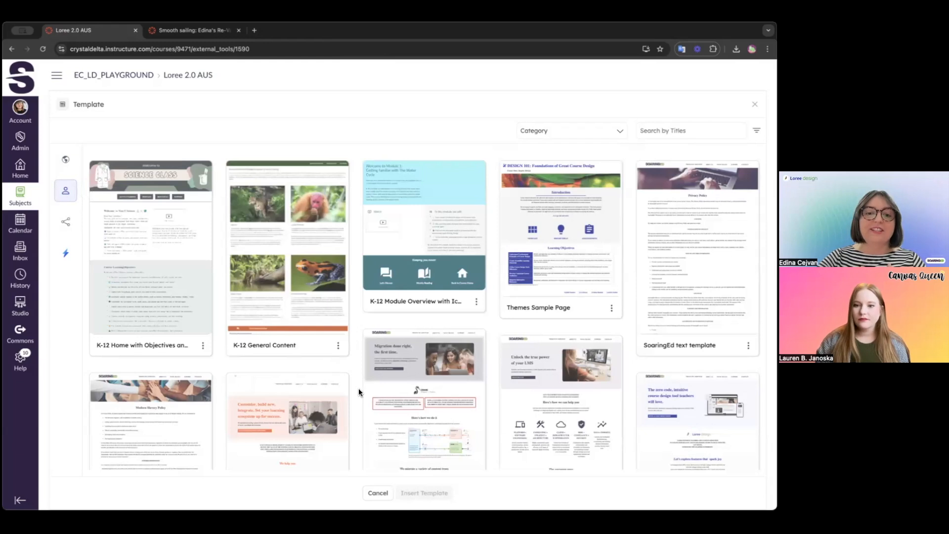
scroll(360, 392, down, 5)
scroll(359, 392, down, 15)
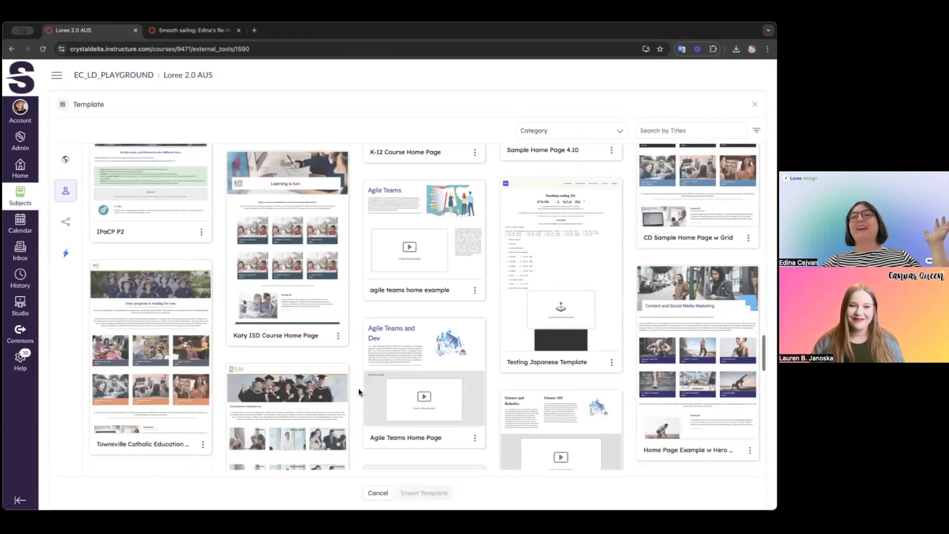
scroll(360, 392, up, 20)
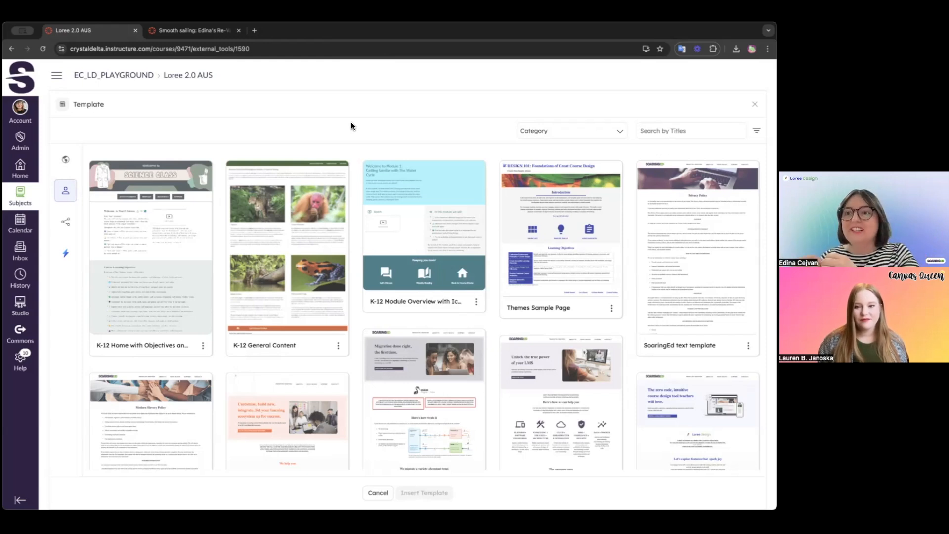
- Examine the ready-made K-12 and HE layouts in the last collection of the template library
click(66, 255)
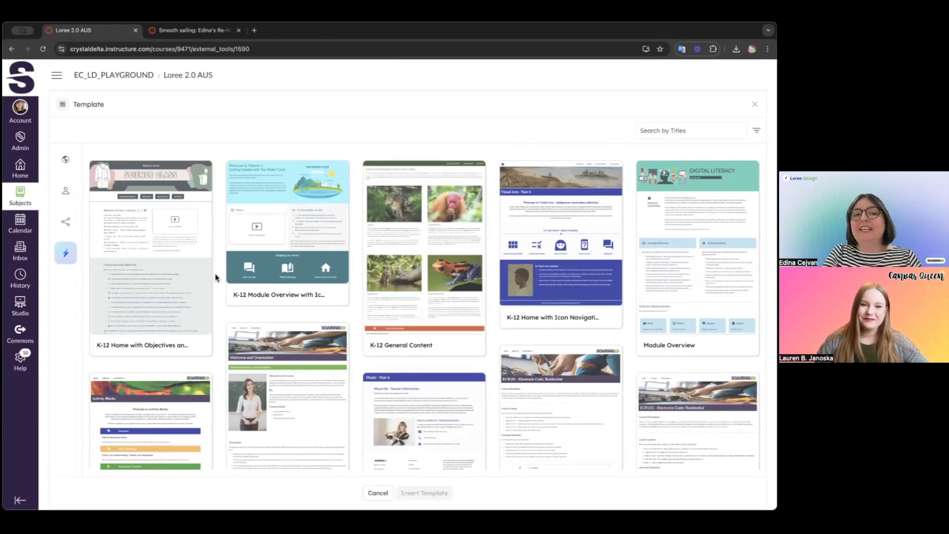
scroll(351, 317, down, 3)
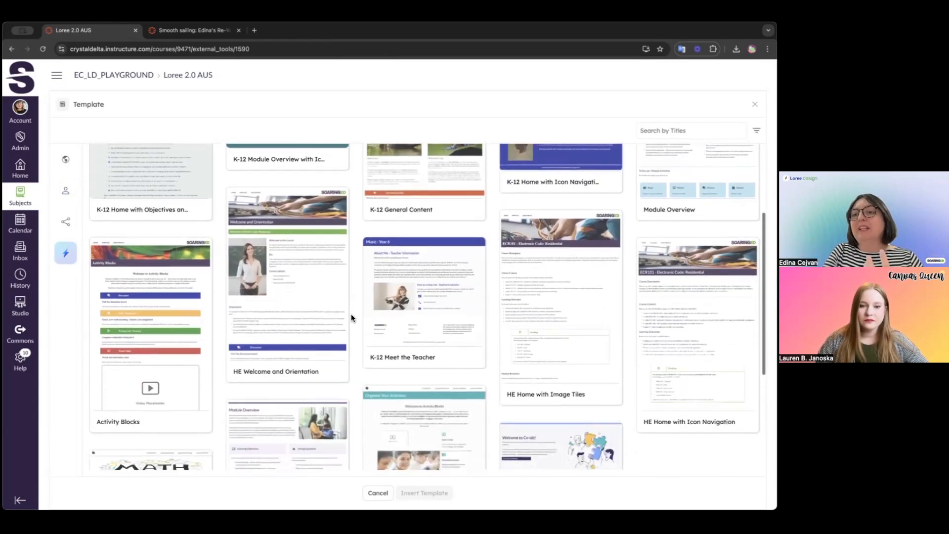
scroll(351, 316, down, 3)
scroll(351, 317, up, 2)
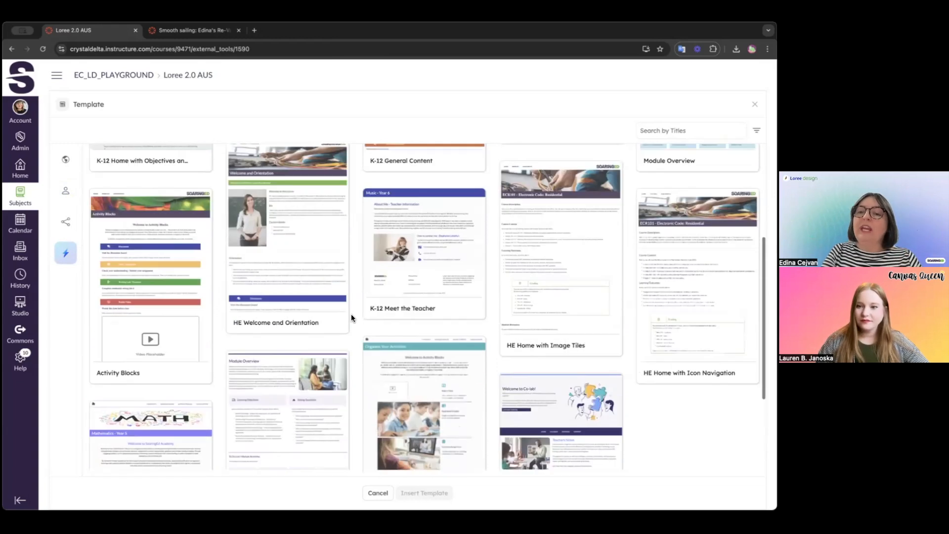
scroll(351, 316, up, 4)
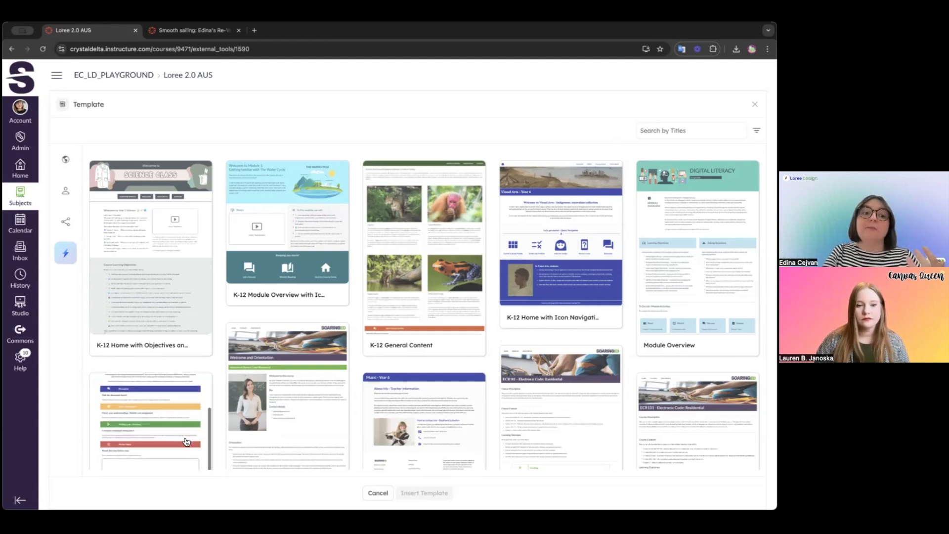
scroll(186, 442, down, 2)
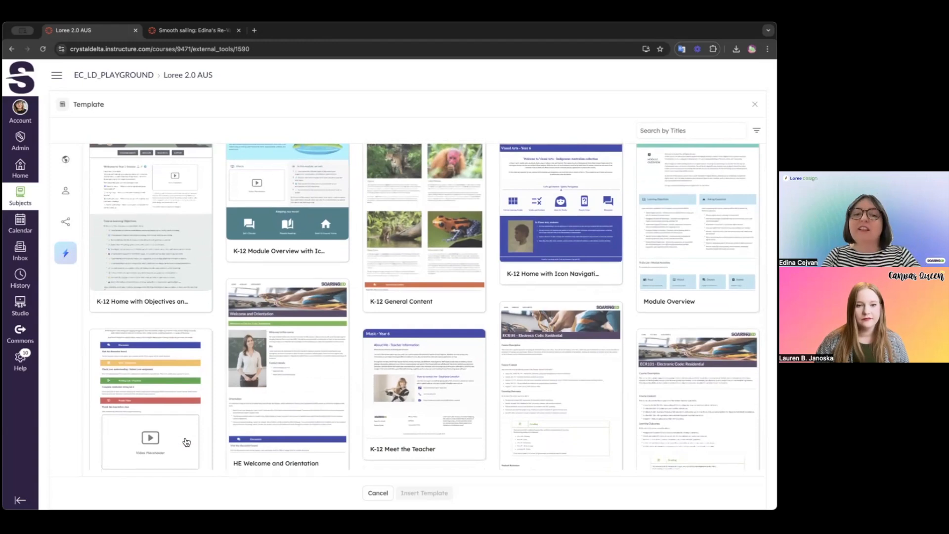
scroll(347, 378, down, 1)
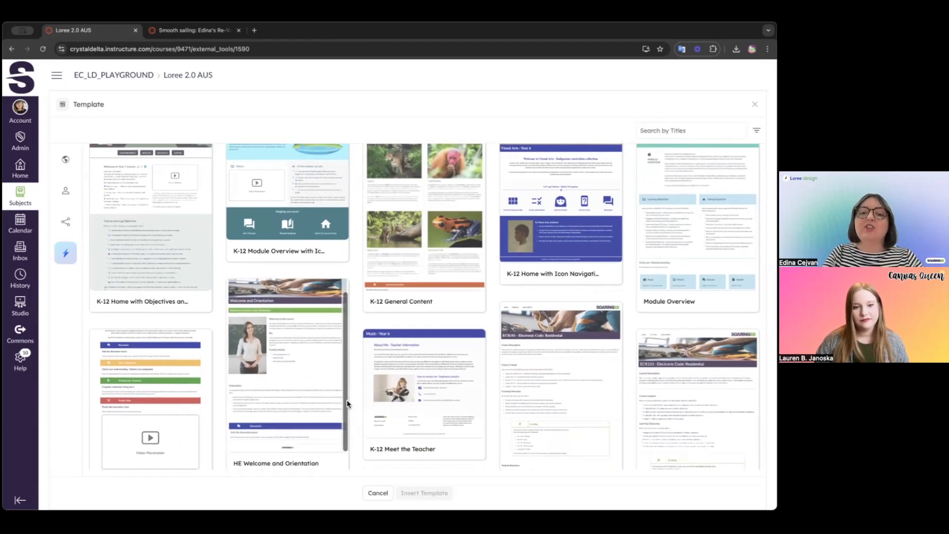
scroll(347, 404, down, 7)
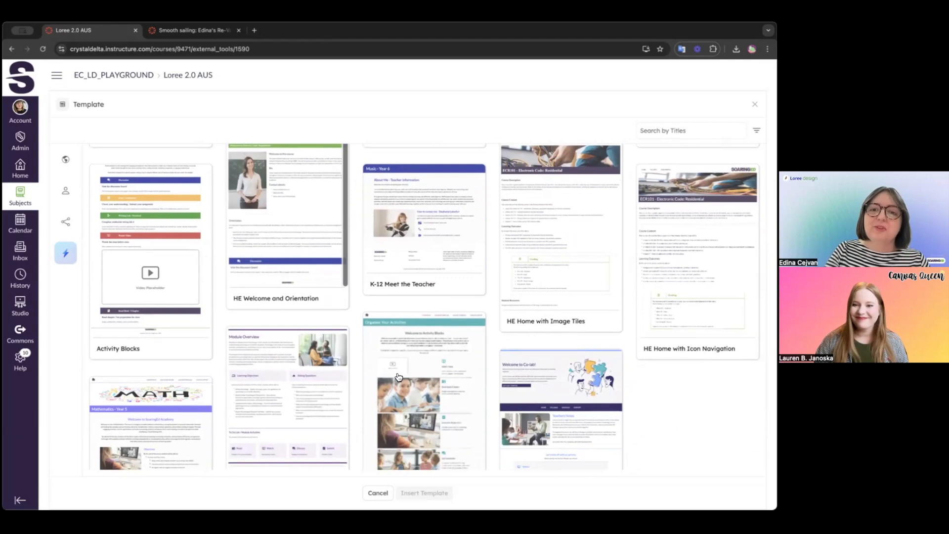
scroll(331, 330, up, 10)
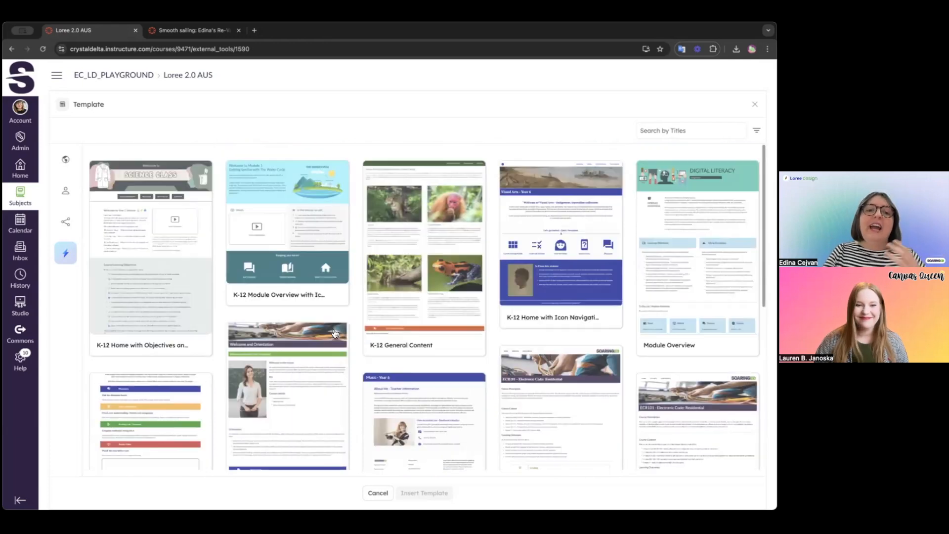
- Preview the K-12 Home with Objectives template with the Science Class banner and insert it below the course introduction
click(199, 190)
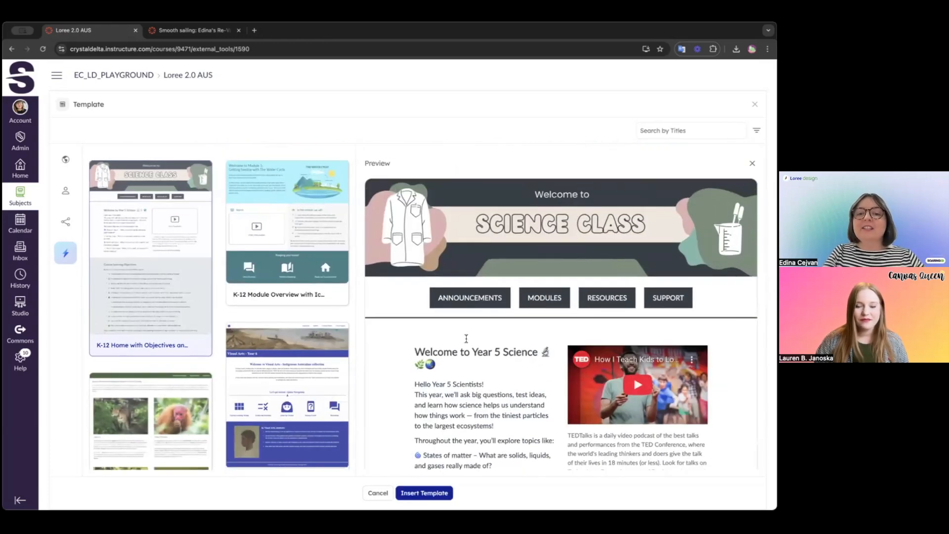
scroll(466, 338, down, 3)
scroll(466, 338, up, 3)
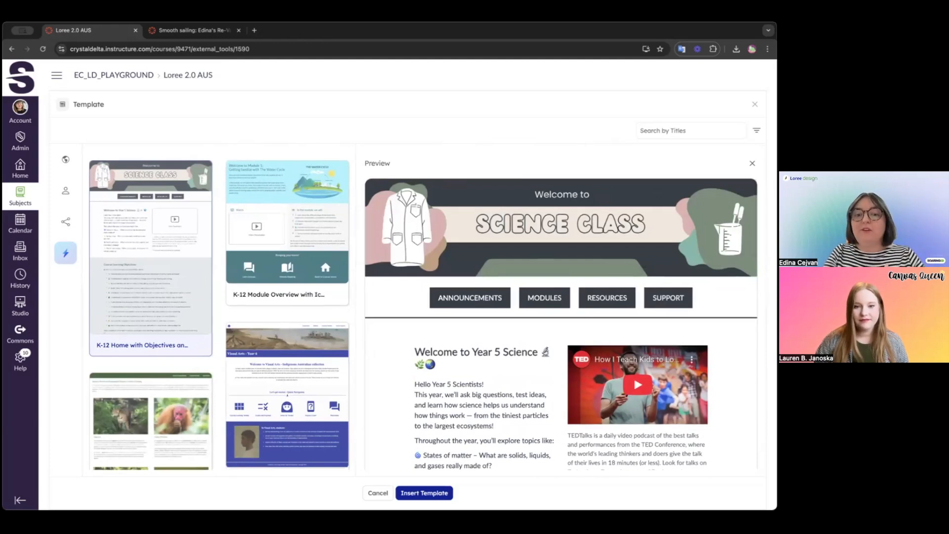
click(420, 493)
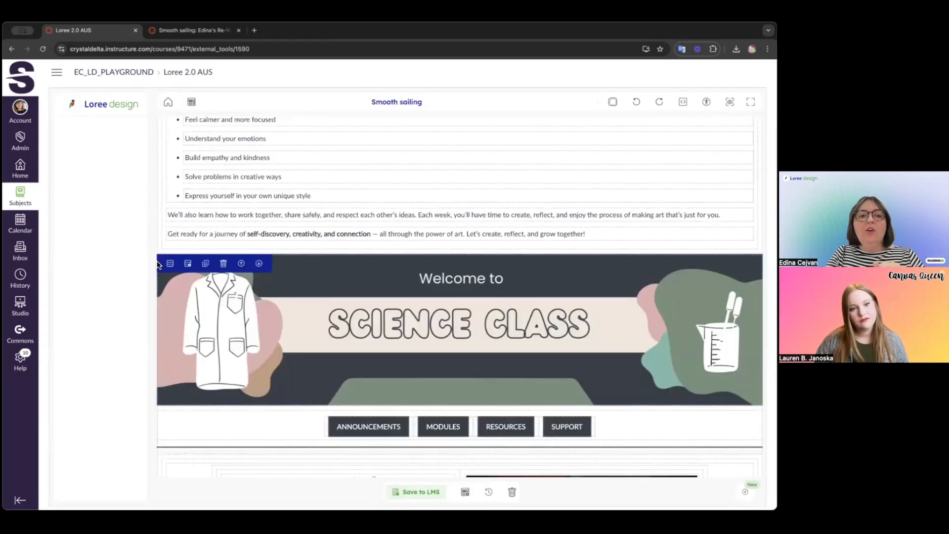
click(158, 295)
scroll(364, 345, down, 9)
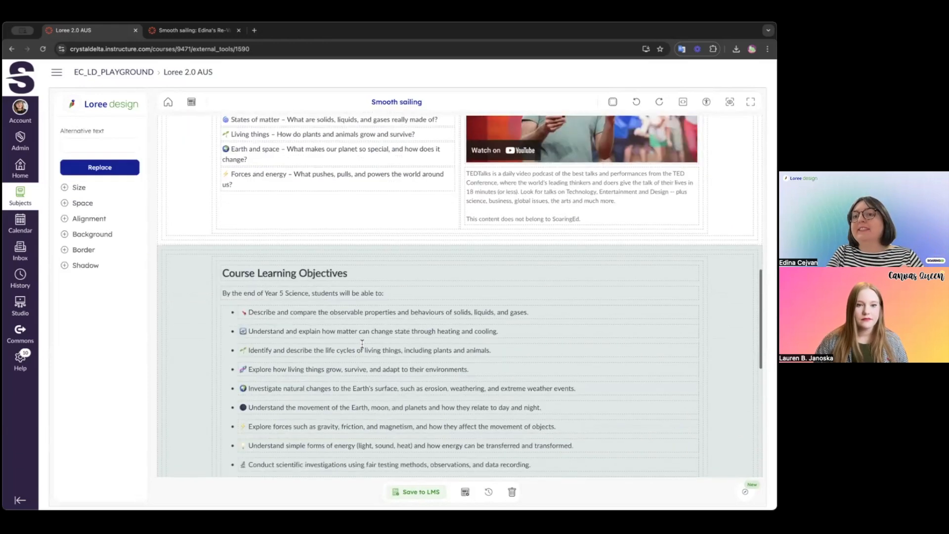
- Copy the heading "Course Introduction: Art Therapy (Years 5/6)" over the template's "Welcome to Year 5 Science" heading
scroll(364, 345, up, 11)
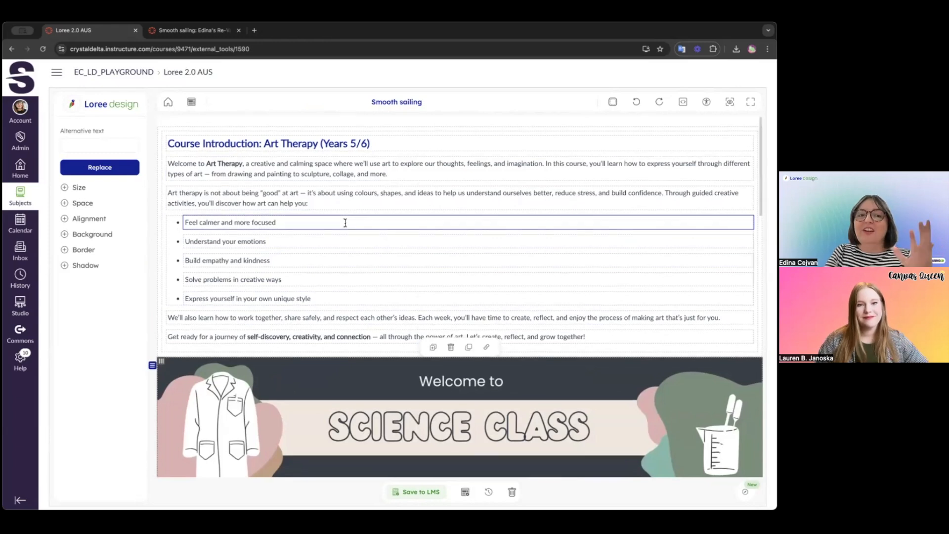
scroll(345, 222, down, 1)
triple_click(344, 132)
key(ctrl+c)
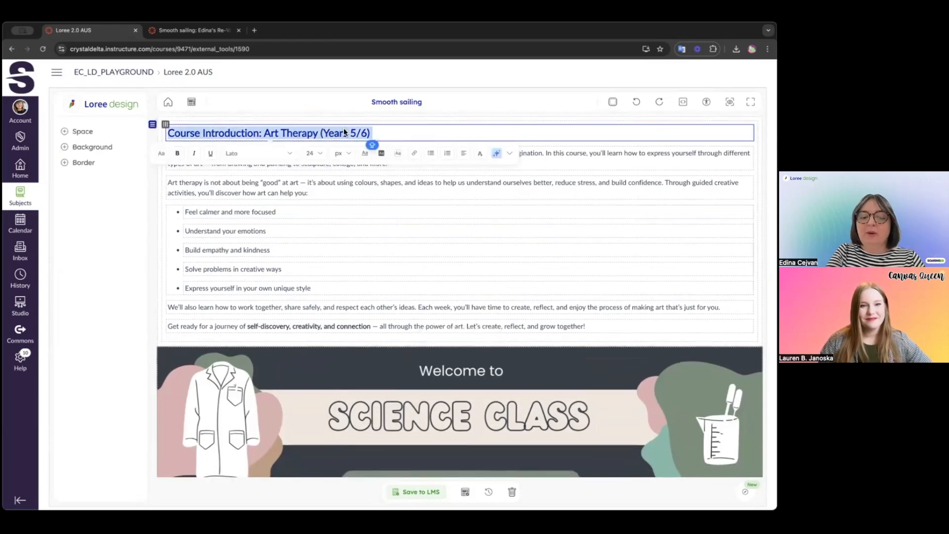
scroll(363, 172, down, 5)
scroll(363, 172, down, 1)
click(307, 309)
triple_click(306, 309)
key(ctrl+v)
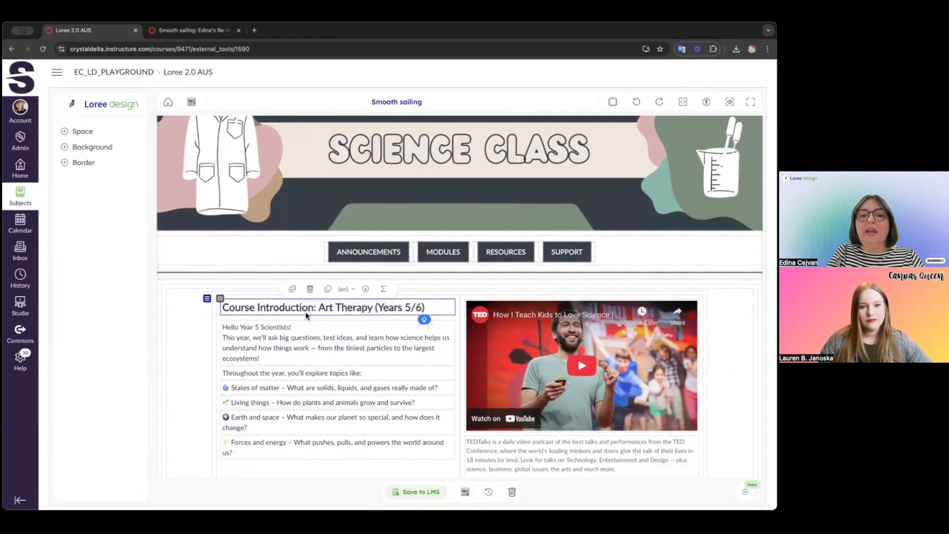
- Delete the template's "Throughout the year" line and the four science topic lines below it in the introduction column
scroll(307, 316, down, 1)
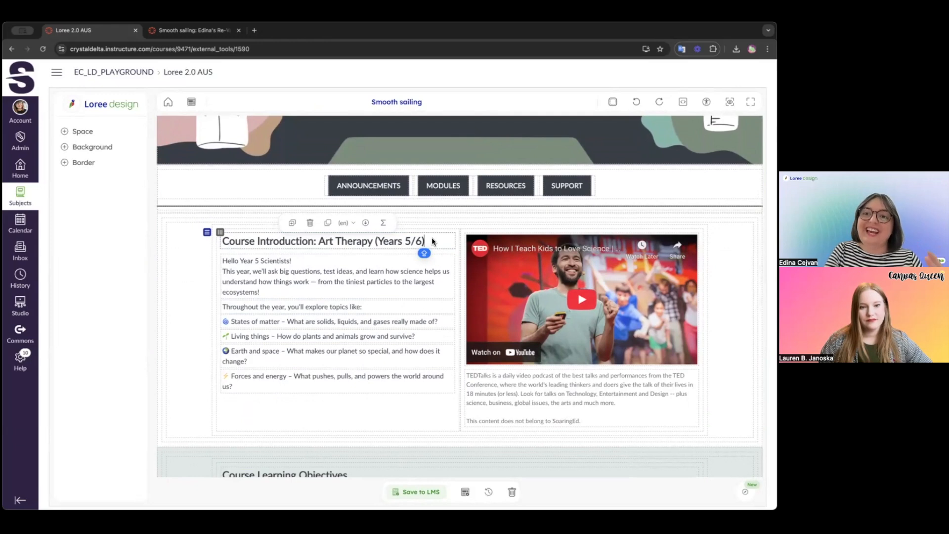
click(242, 410)
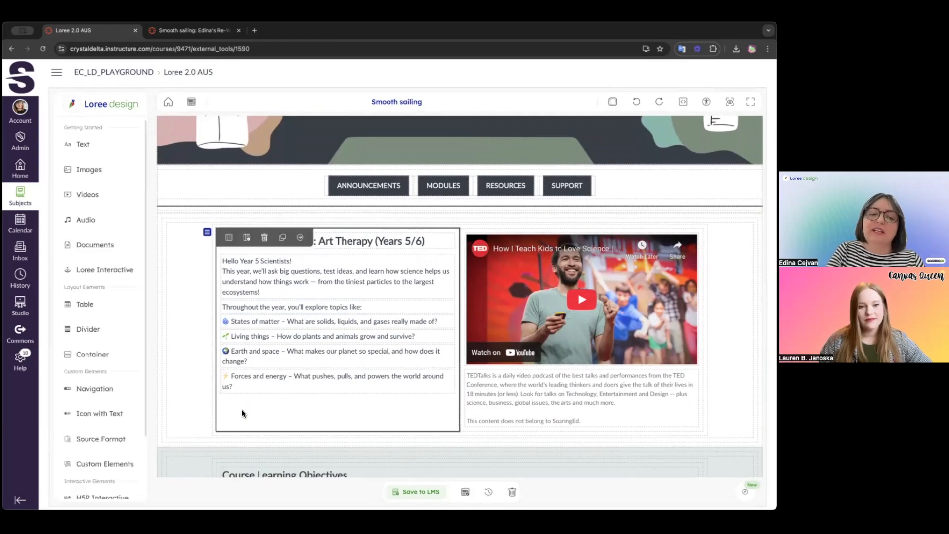
click(240, 391)
click(310, 359)
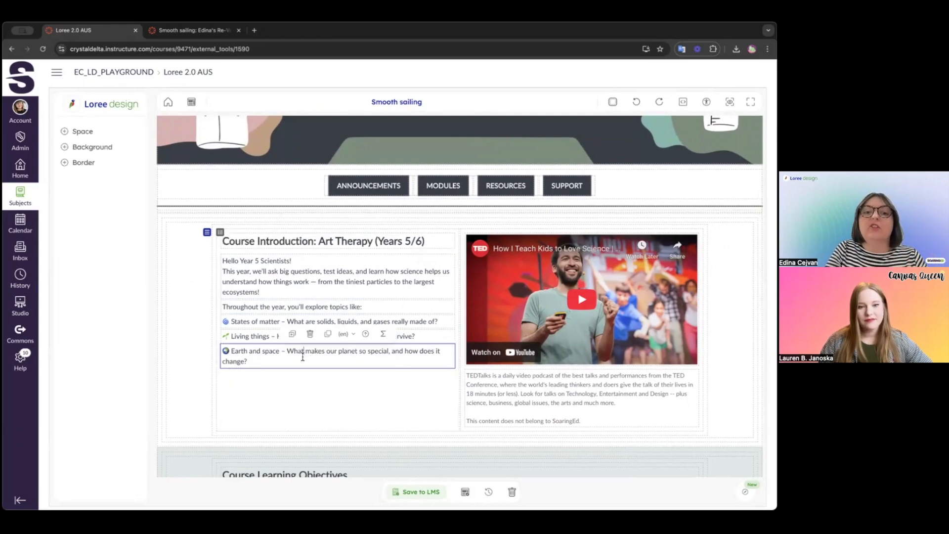
click(311, 335)
click(311, 319)
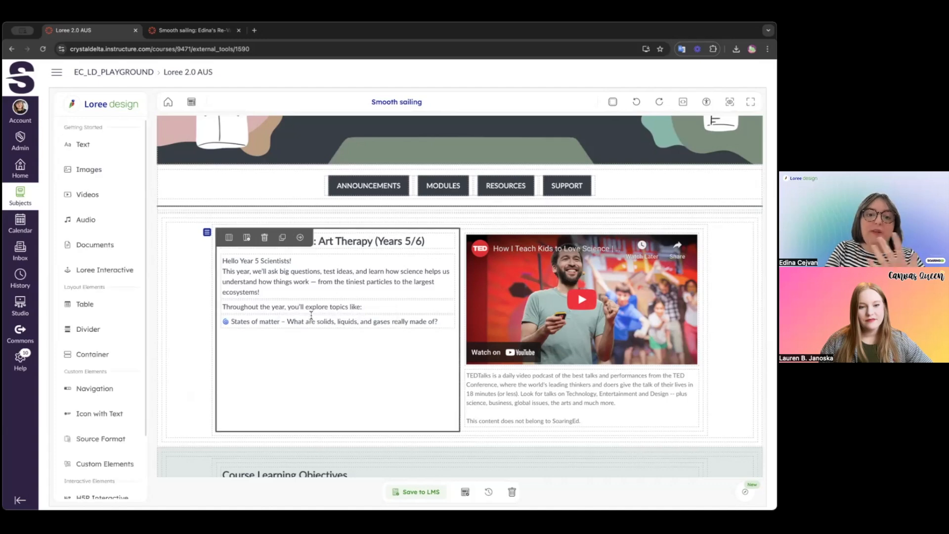
click(310, 304)
click(310, 291)
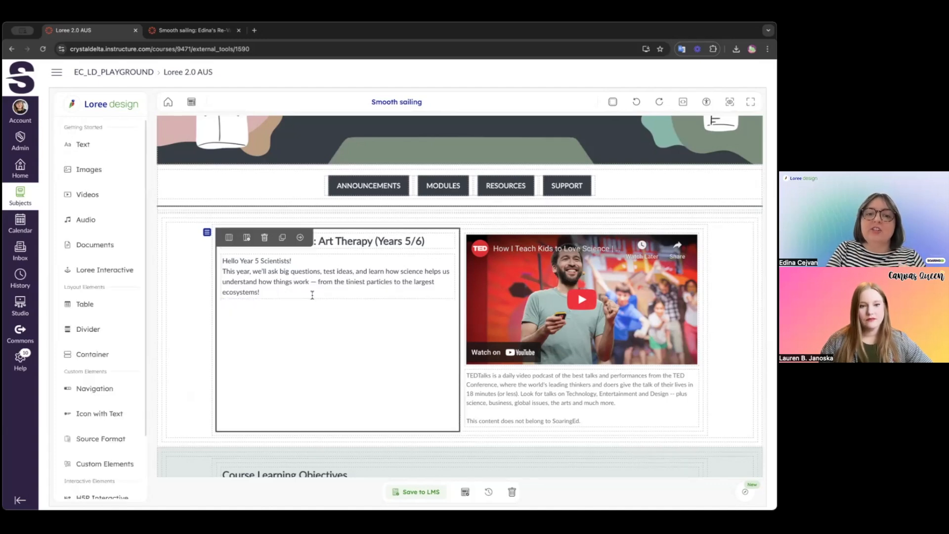
- Copy the "Welcome to Art Therapy" paragraph from the original introduction into the template's introduction column beside the video
scroll(309, 288, up, 6)
click(247, 170)
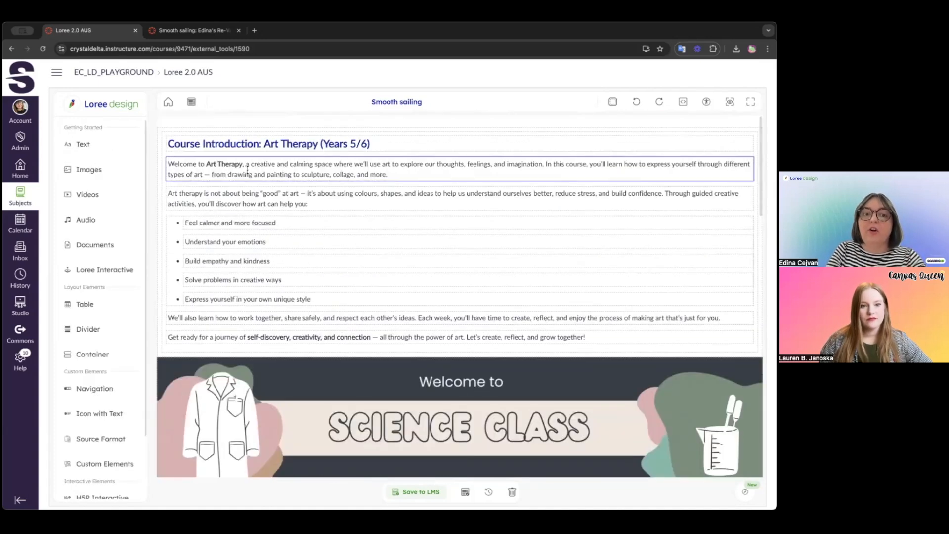
click(248, 170)
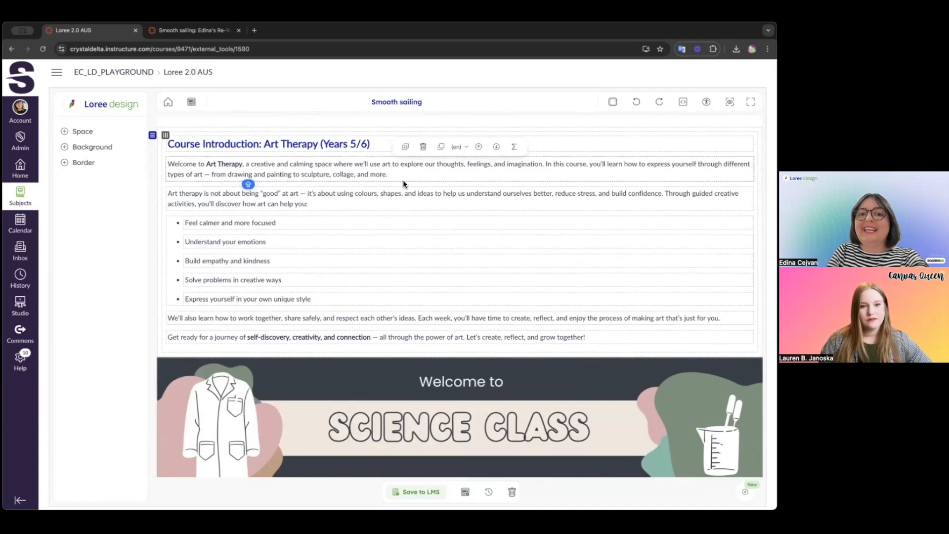
click(446, 152)
scroll(287, 390, down, 6)
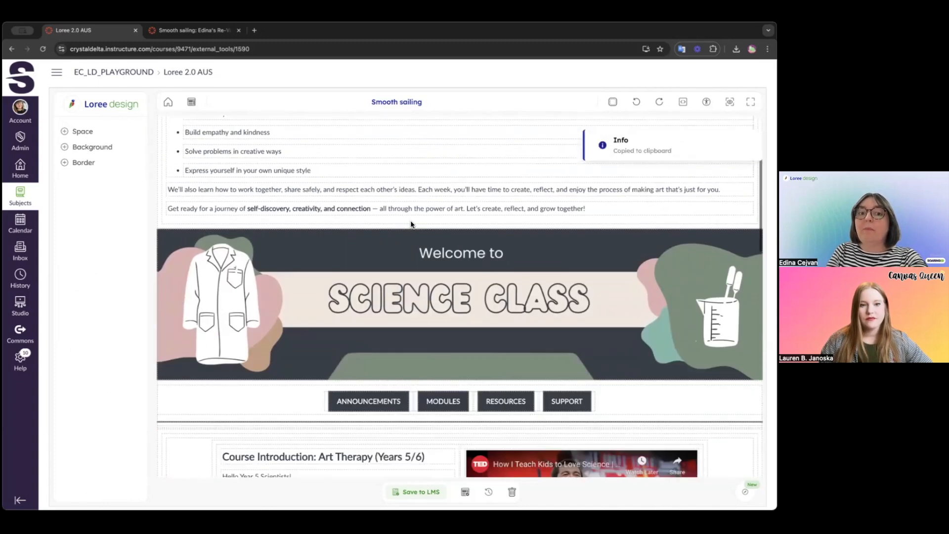
click(286, 391)
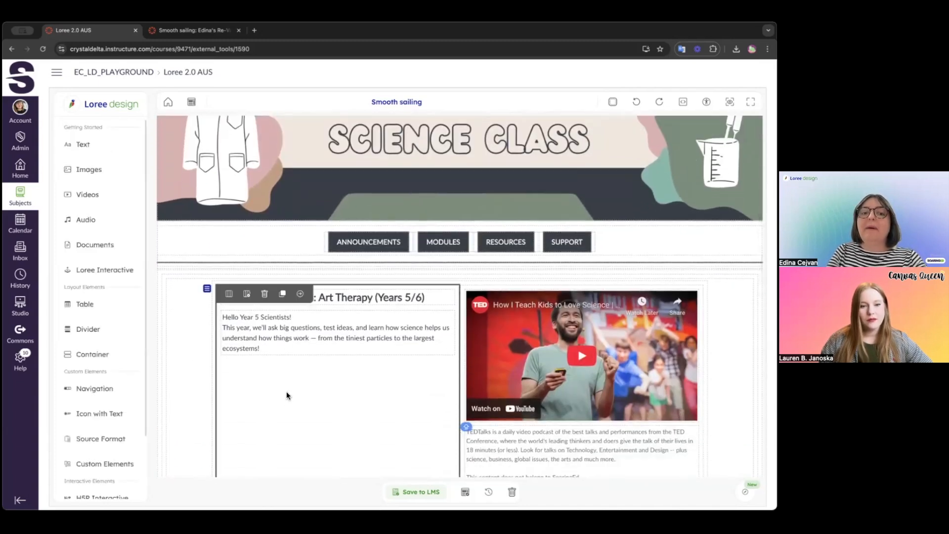
click(283, 295)
- Delete the template's "Hello Year 5 Scientists!" paragraph from the introduction column
scroll(271, 396, down, 1)
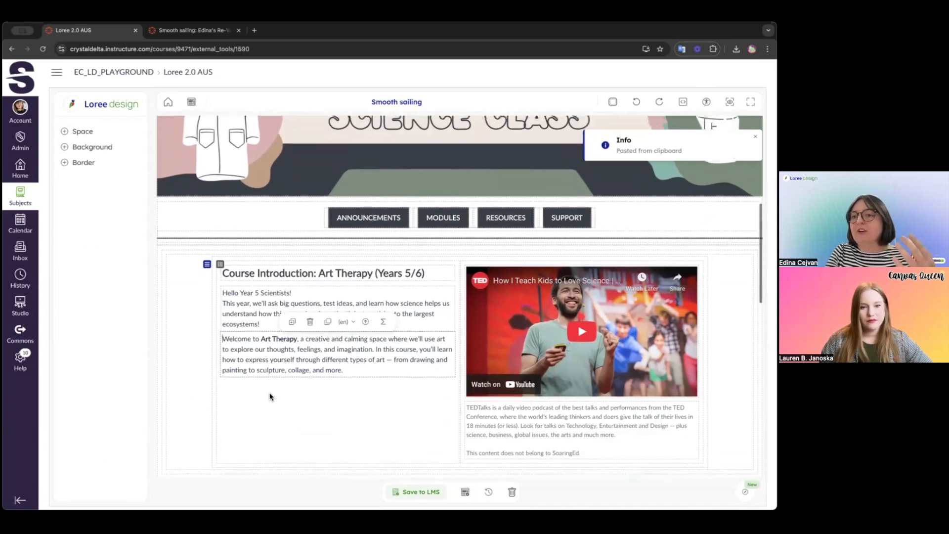
click(243, 271)
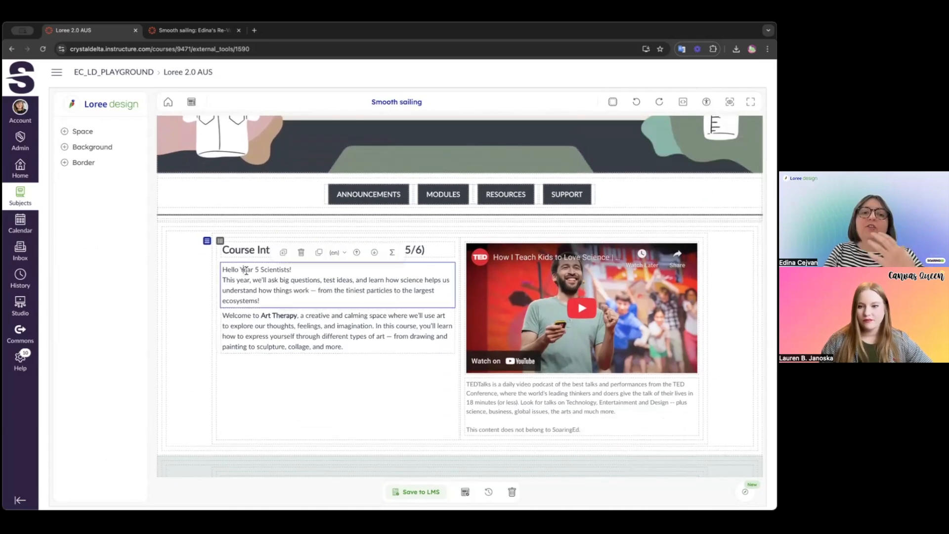
click(302, 253)
- Copy the bullet list running from "Feel calmer and more focused" to "Express yourself in your own unique style" into the template's introduction column
scroll(350, 365, up, 2)
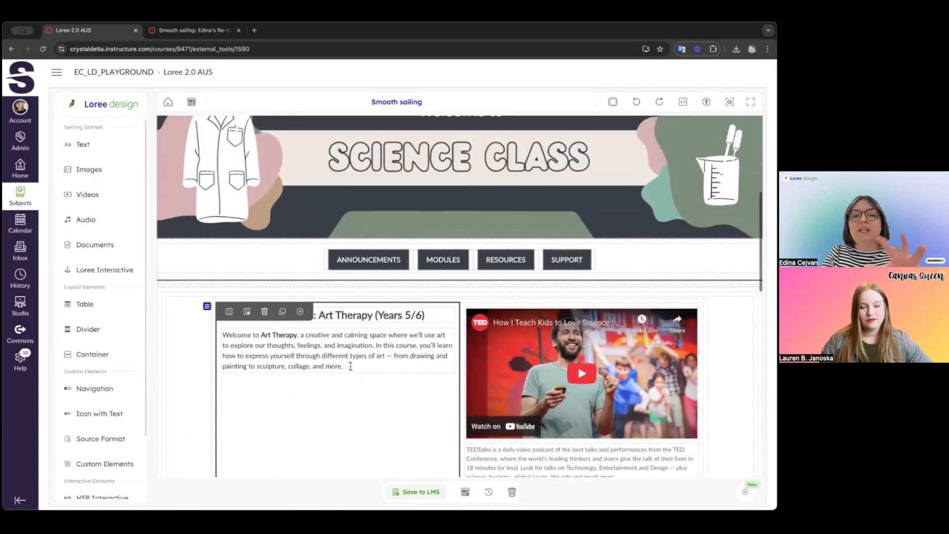
scroll(350, 366, up, 5)
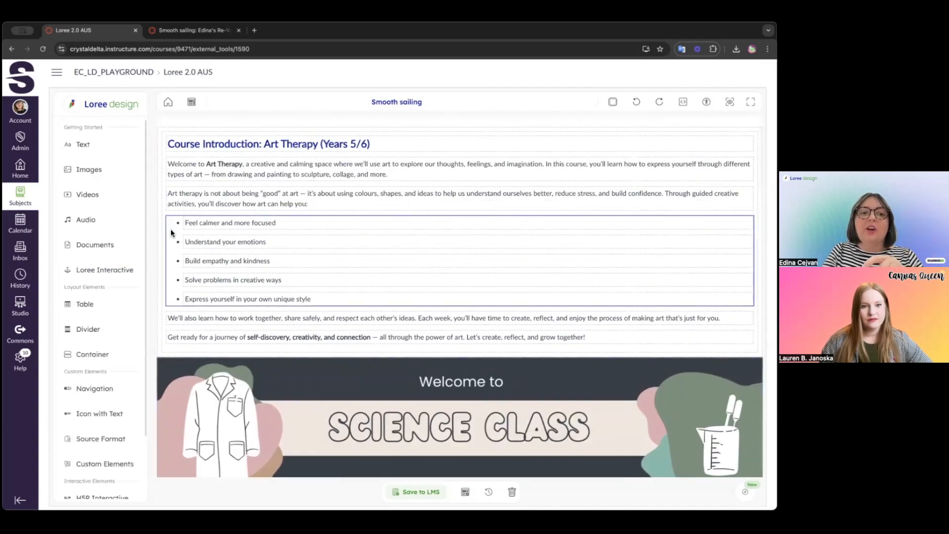
click(170, 229)
click(459, 205)
scroll(463, 211, down, 5)
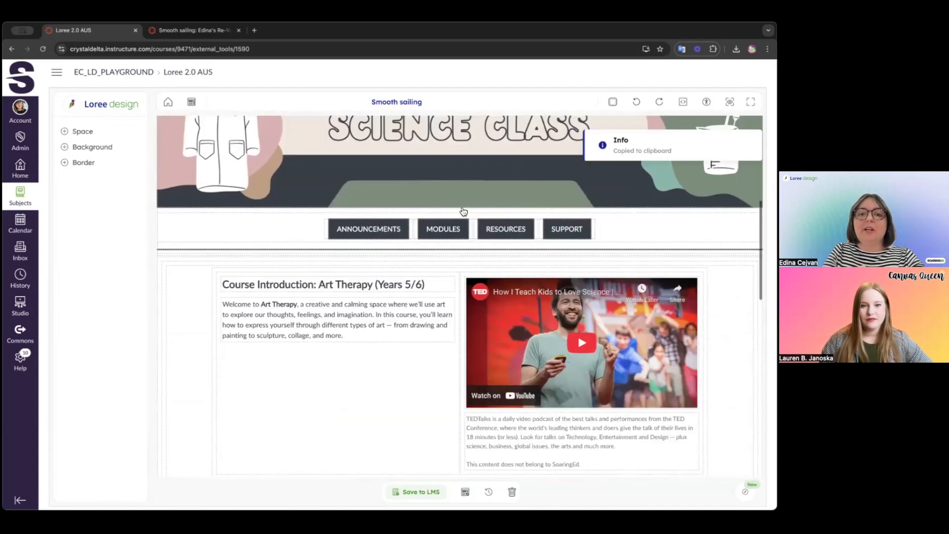
scroll(328, 191, down, 5)
click(328, 191)
scroll(328, 191, up, 3)
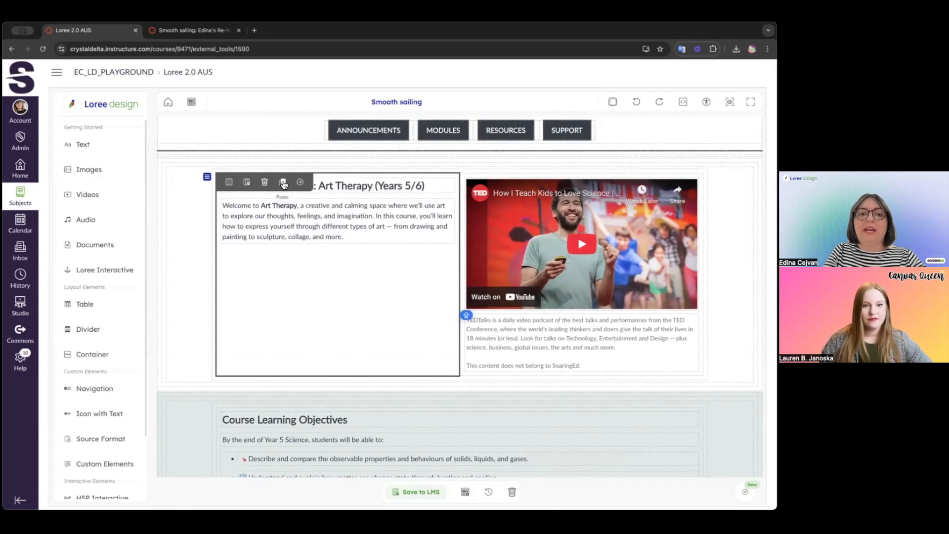
click(284, 184)
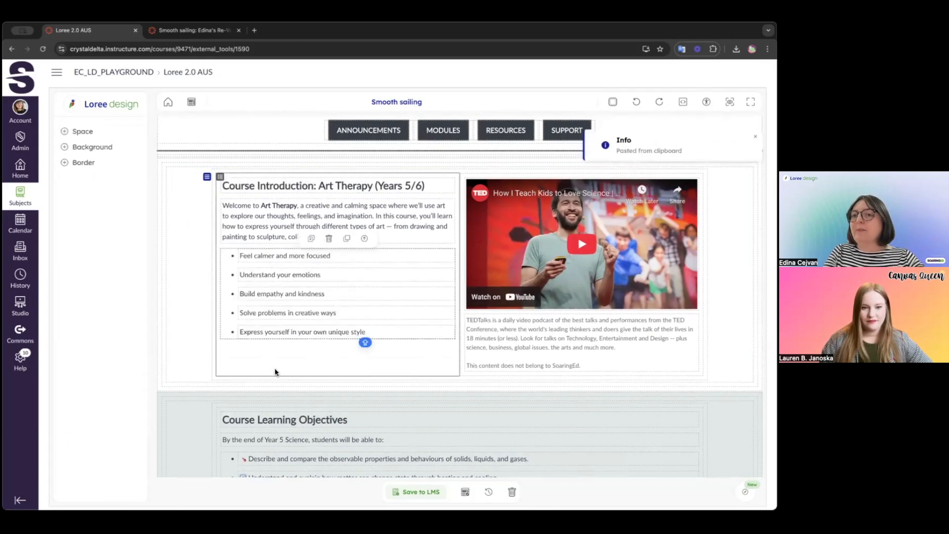
- Delete the whole row holding the original Art Therapy introduction above the Science Class banner
scroll(274, 368, up, 2)
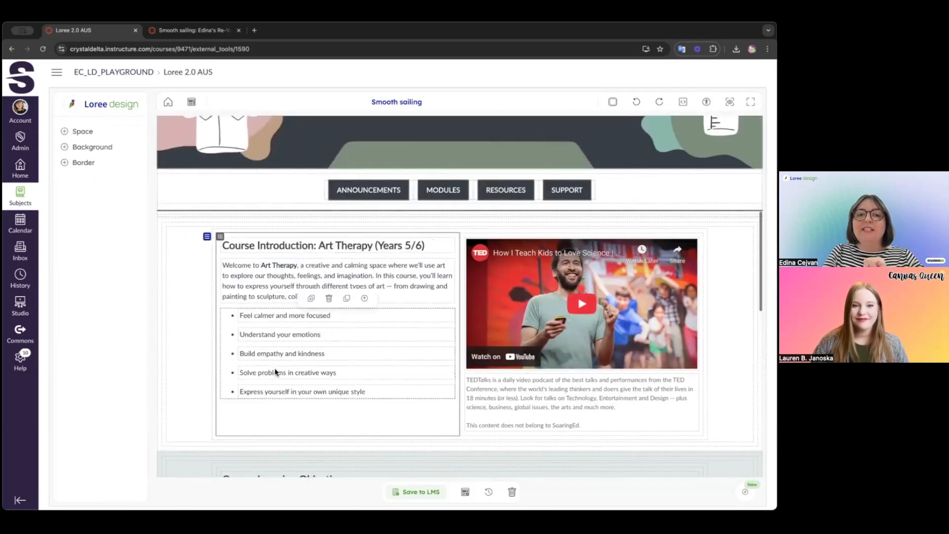
scroll(276, 372, up, 7)
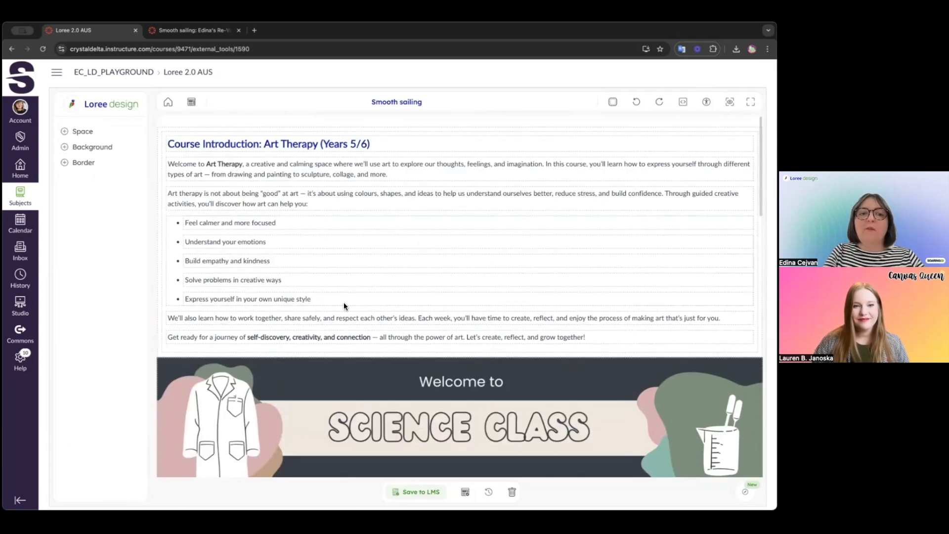
click(157, 133)
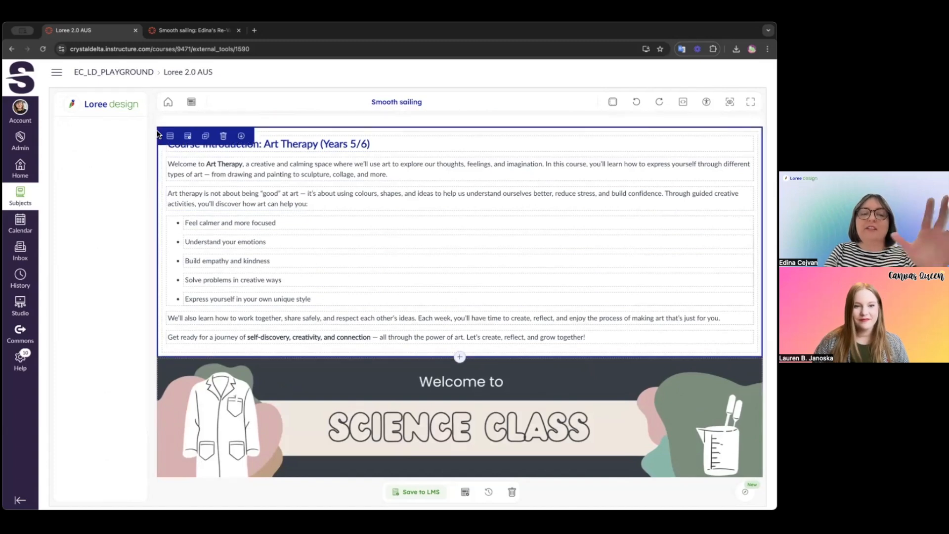
click(225, 138)
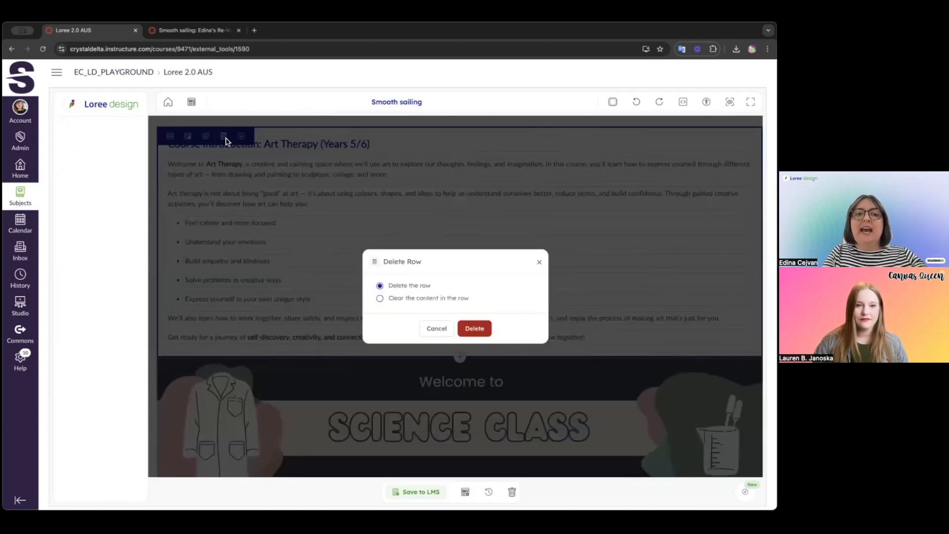
click(475, 328)
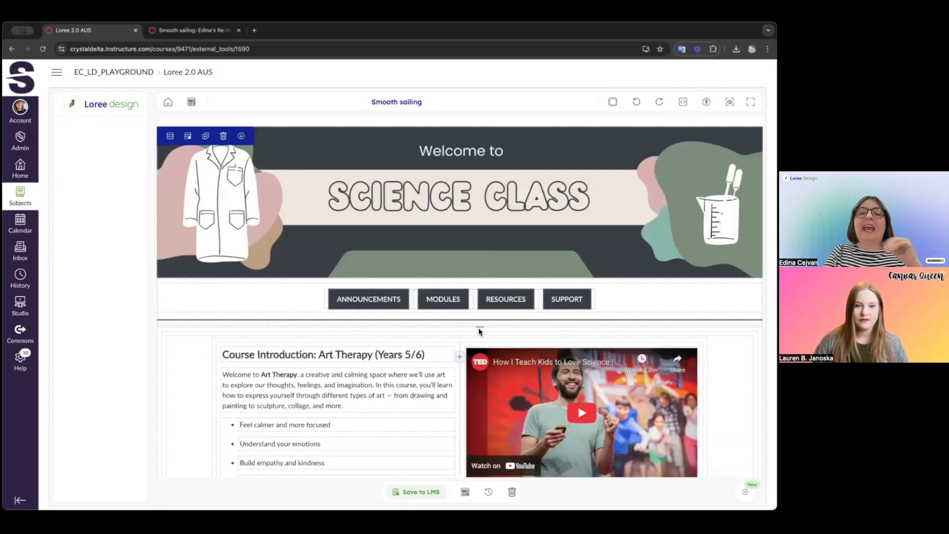
- Replace the Science Class banner with the course image "Brown Playful Welcome to Art Class Google Classroom Header.png" and mark it as decorative
double_click(483, 174)
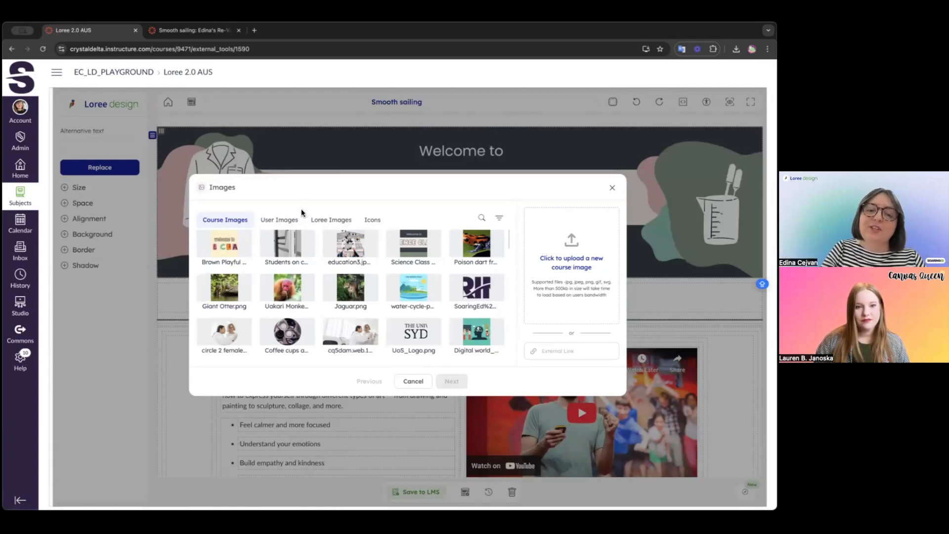
click(372, 222)
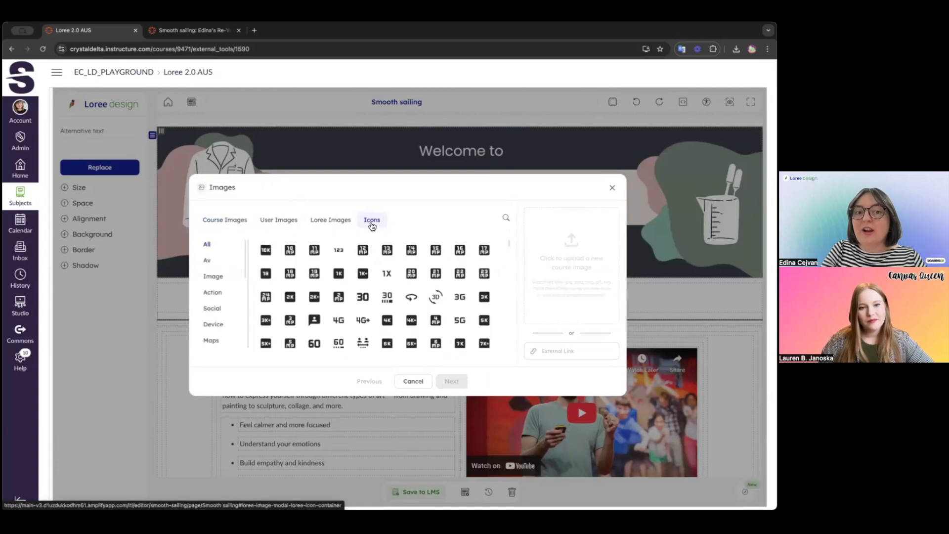
scroll(342, 329, down, 5)
scroll(345, 326, up, 5)
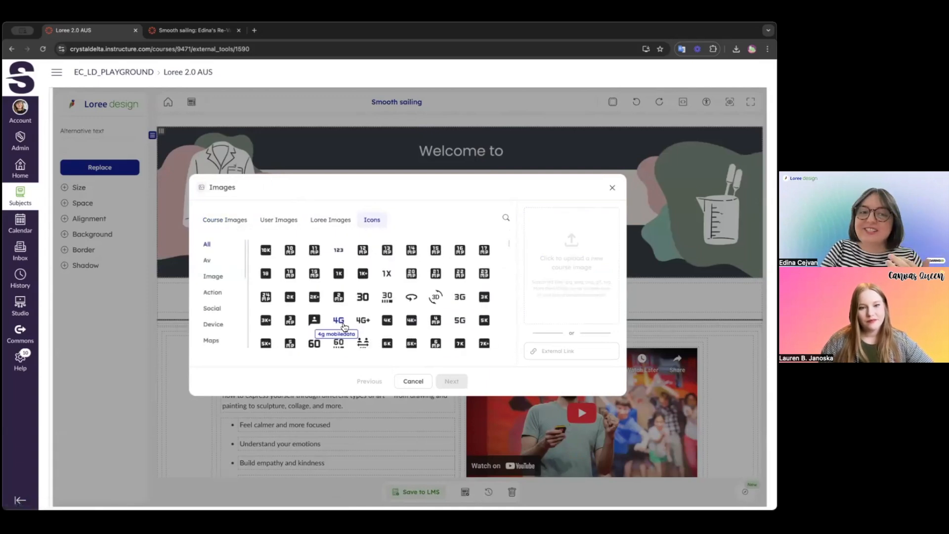
click(227, 223)
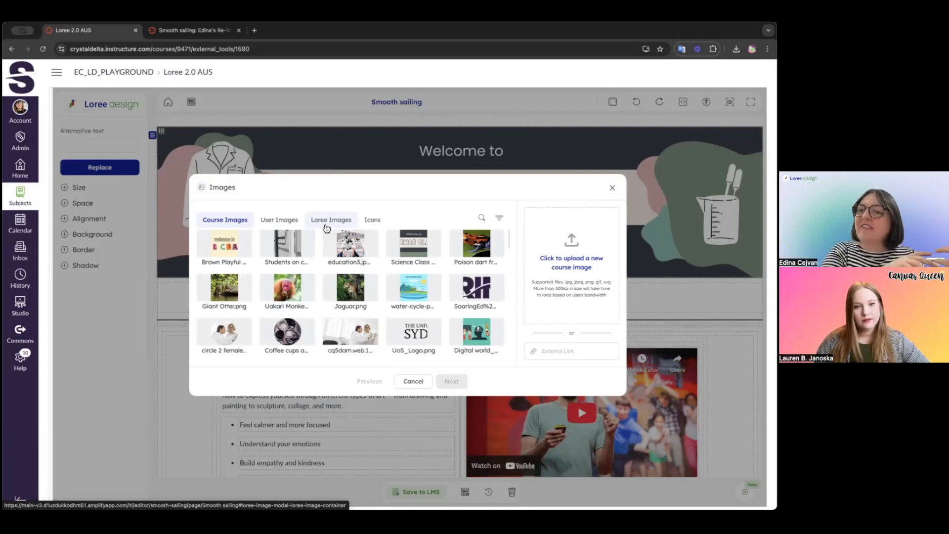
click(240, 245)
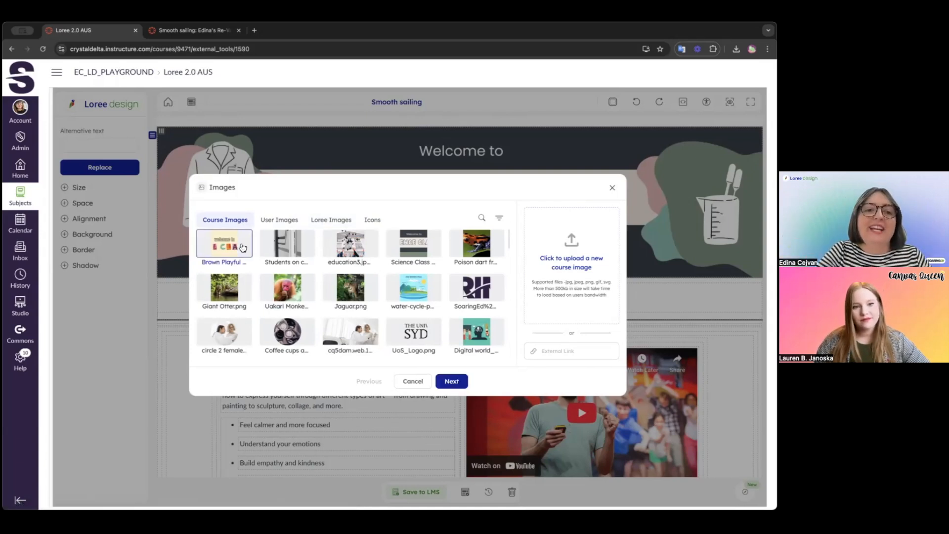
click(451, 381)
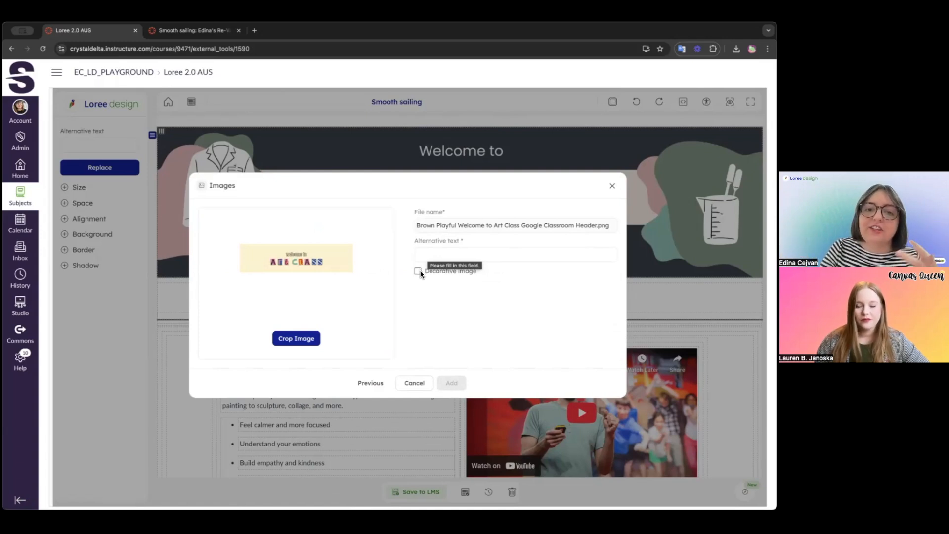
click(418, 270)
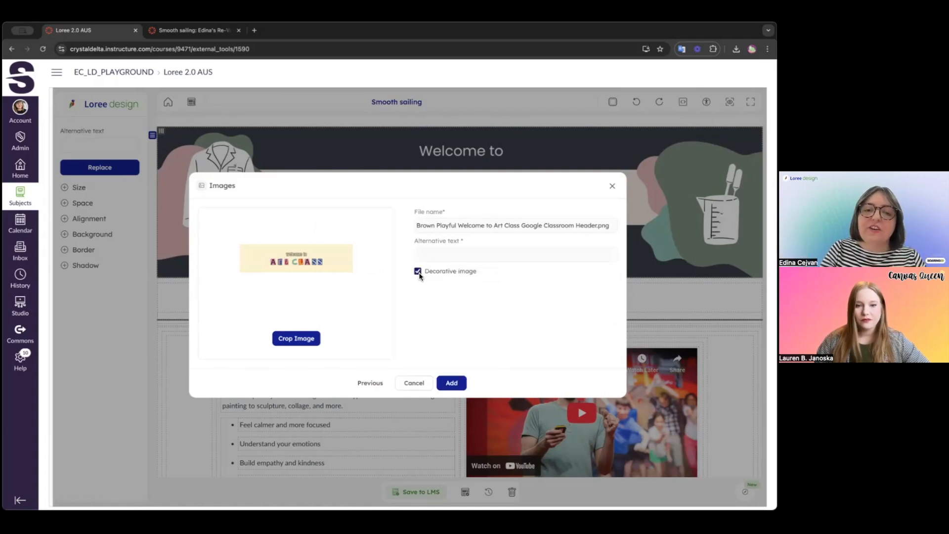
click(452, 383)
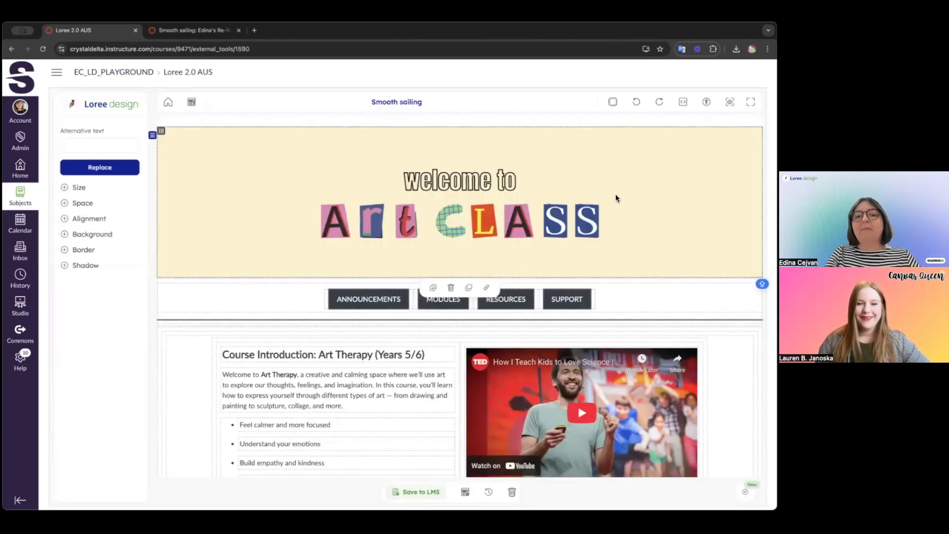
click(253, 295)
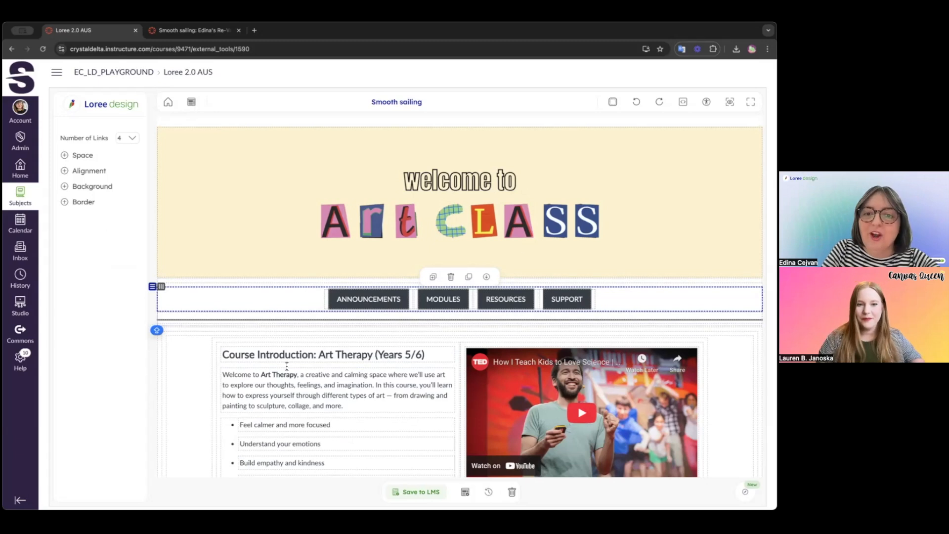
scroll(413, 290, down, 3)
scroll(413, 290, up, 2)
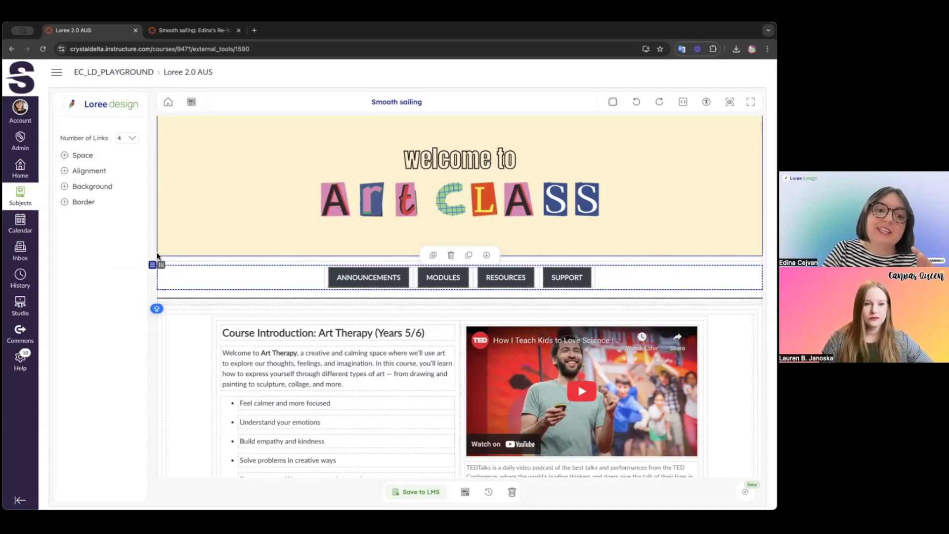
scroll(156, 241, up, 1)
- Add a single-column row directly below the Art Class banner
click(159, 212)
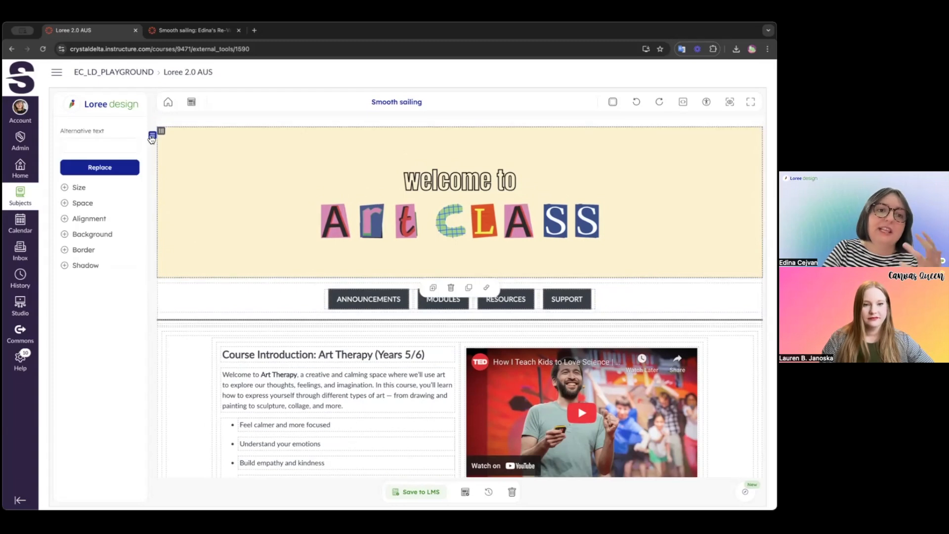
click(151, 134)
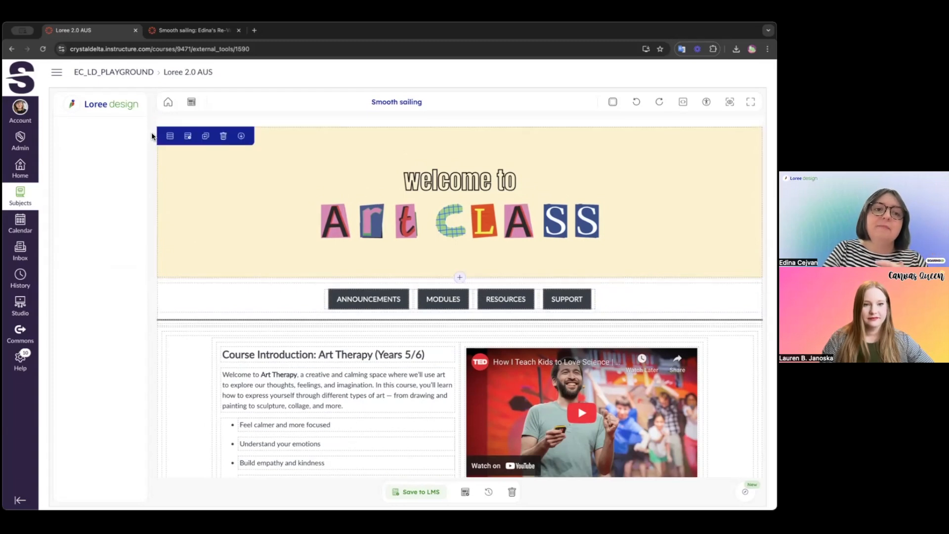
click(158, 275)
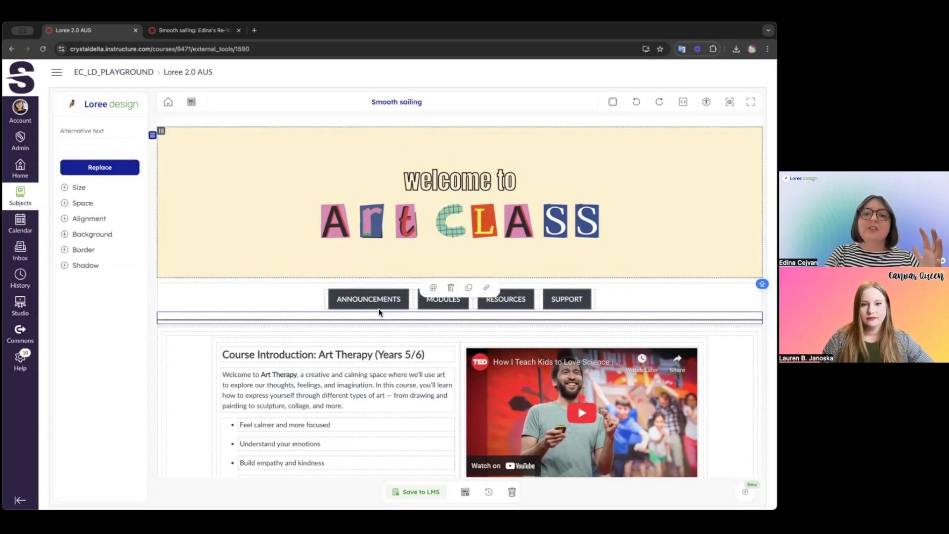
click(152, 135)
click(459, 279)
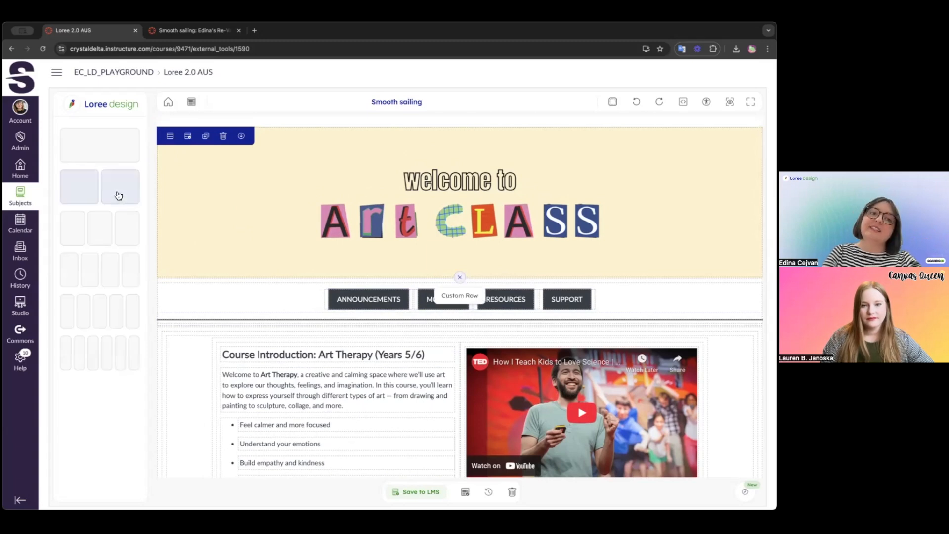
click(114, 161)
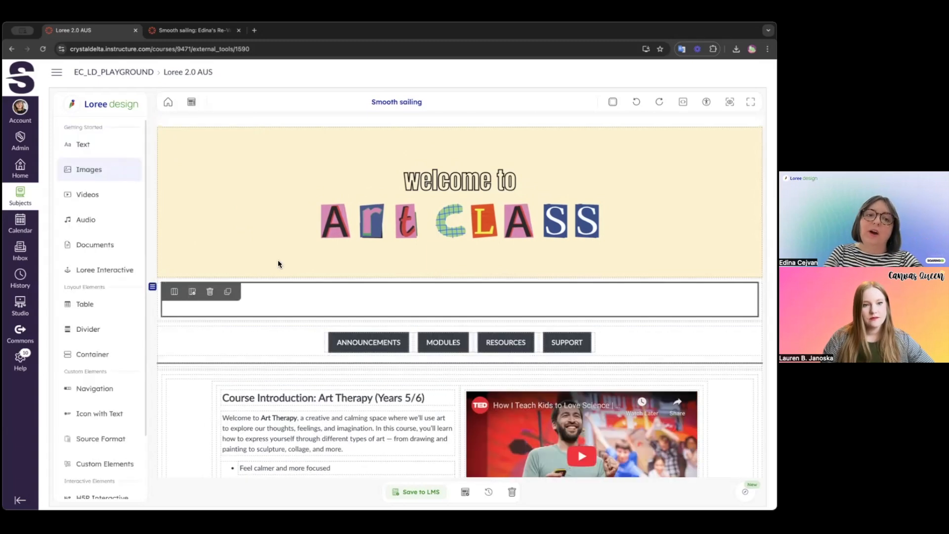
- Insert a Style 2 navigation element into the empty row beneath the banner
click(98, 389)
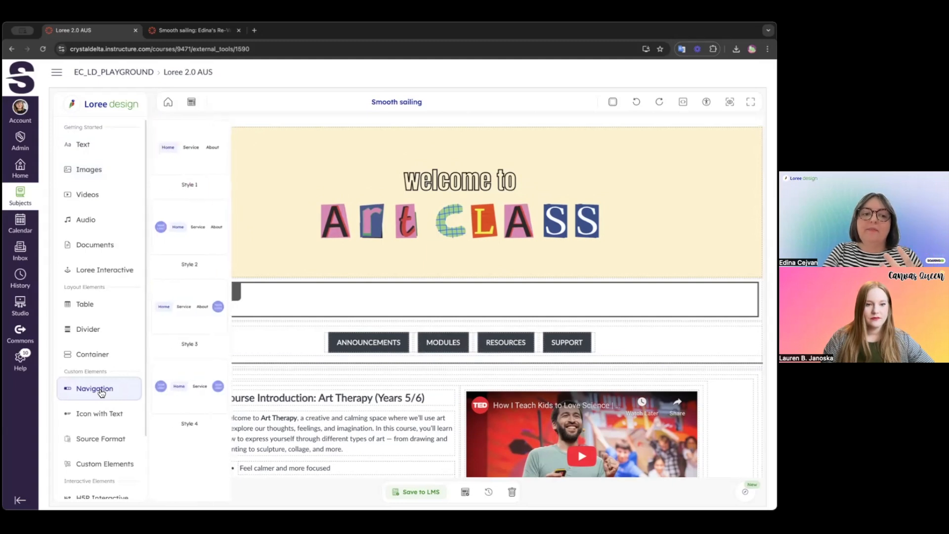
click(197, 230)
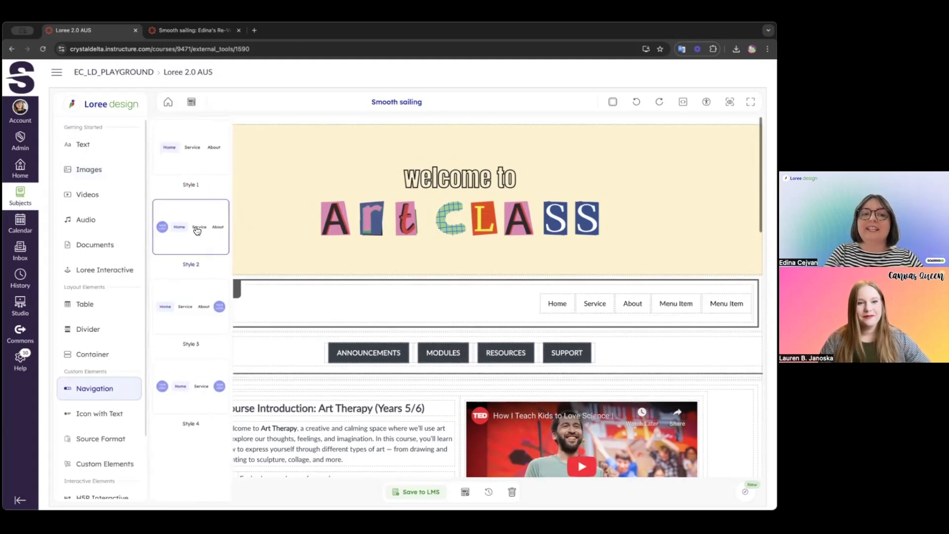
click(293, 297)
- Replace the navigation logo with the "cottage" icon found by searching icons for HOME, and describe it as "HOME ICON"
click(179, 302)
click(179, 302)
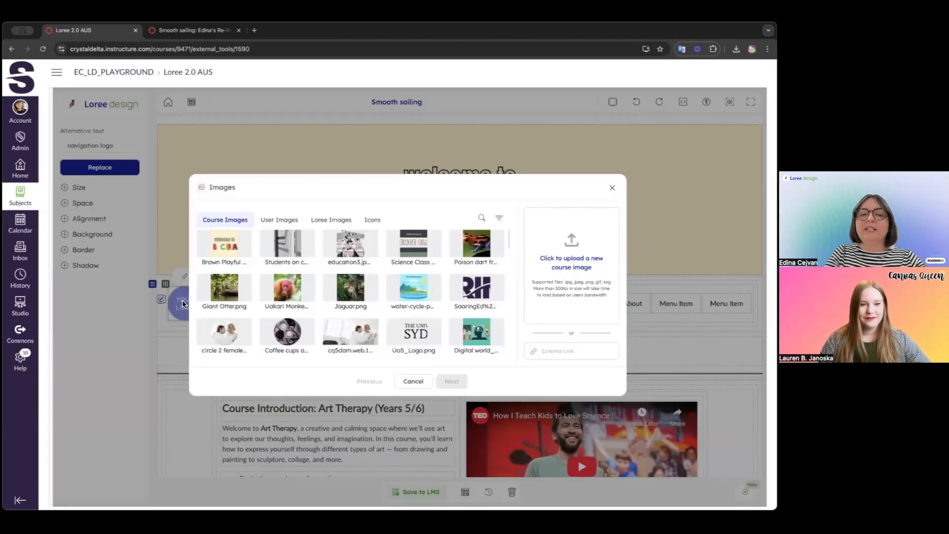
click(372, 219)
click(501, 220)
text(HOME)
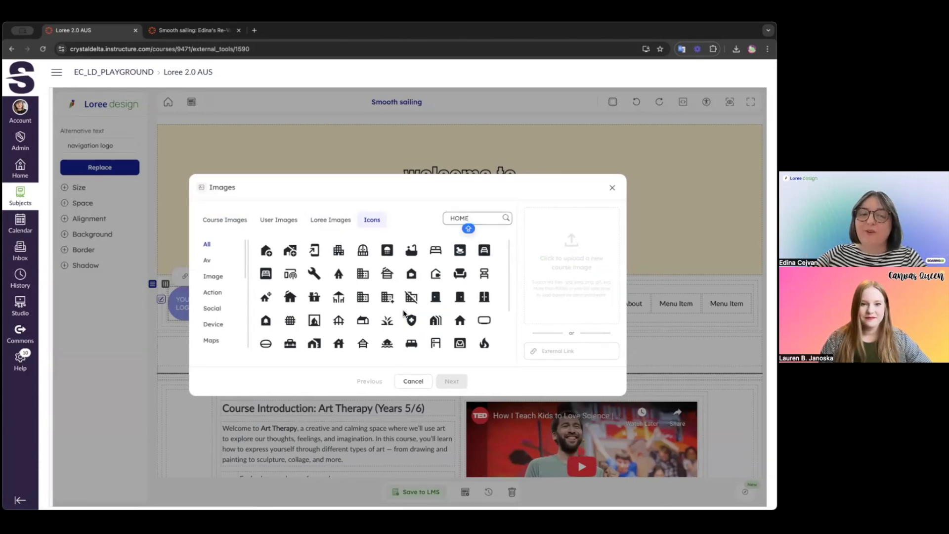
click(290, 298)
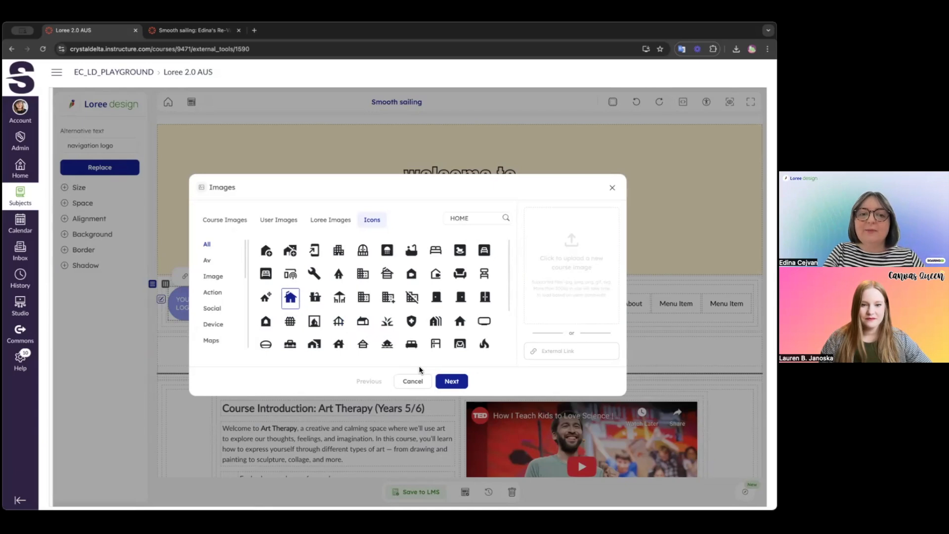
click(452, 381)
click(429, 260)
text(HOME ICON)
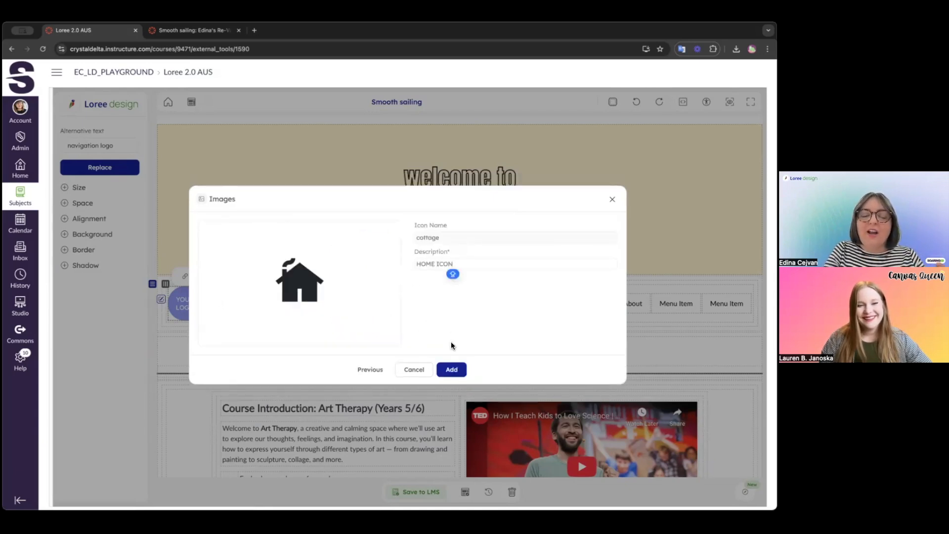
click(452, 369)
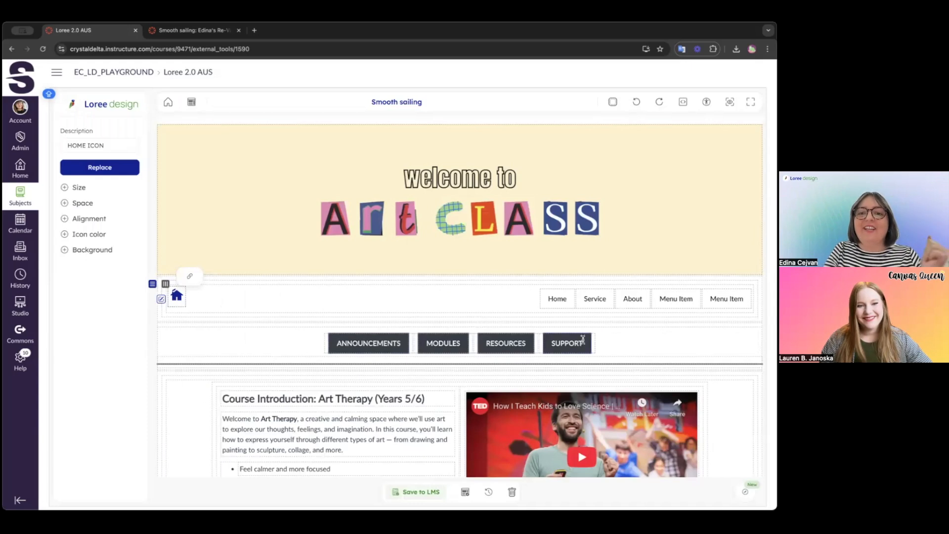
- Rename the first two navigation items, Home and Service, as "Modules" and "Support"
double_click(550, 301)
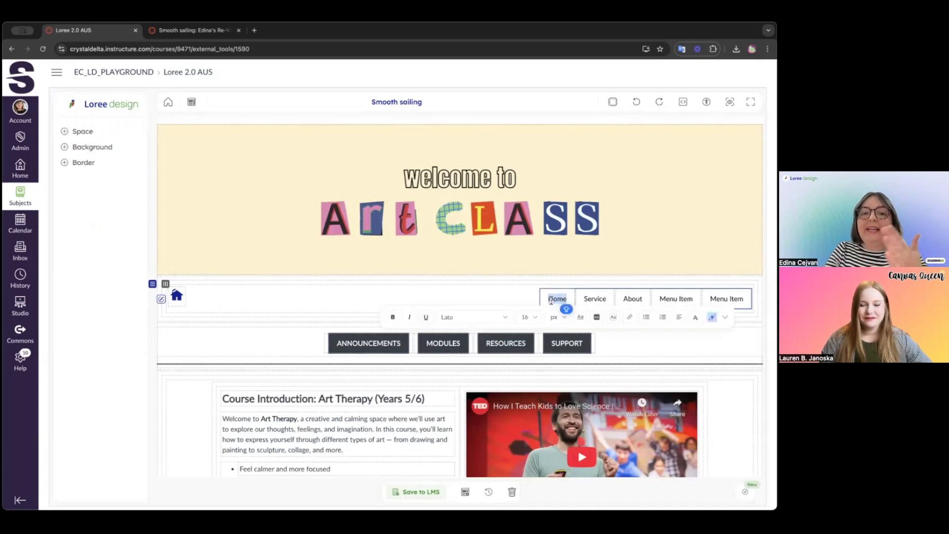
text(modules)
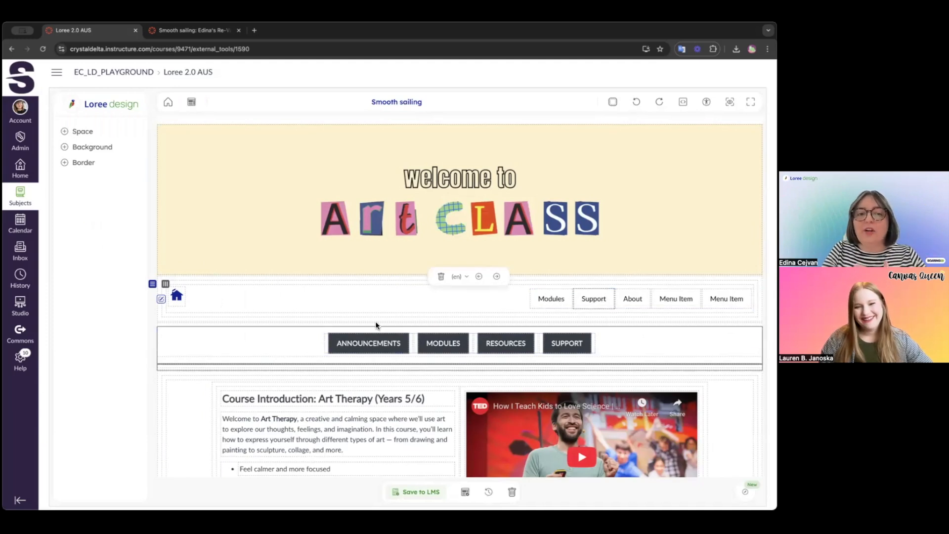
- Link the Modules navigation item to the course page "K-12 Home Page with Objectives and Teacher Notes"
click(553, 300)
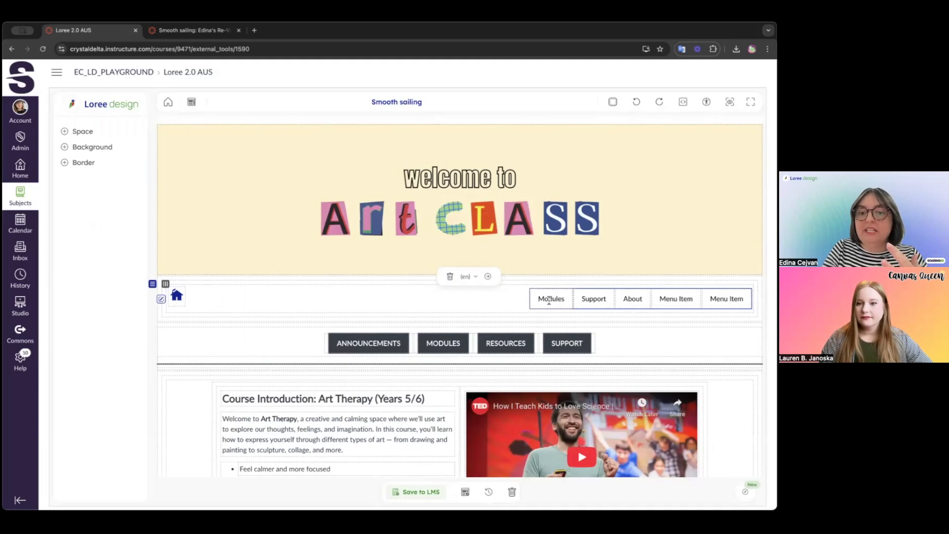
double_click(550, 300)
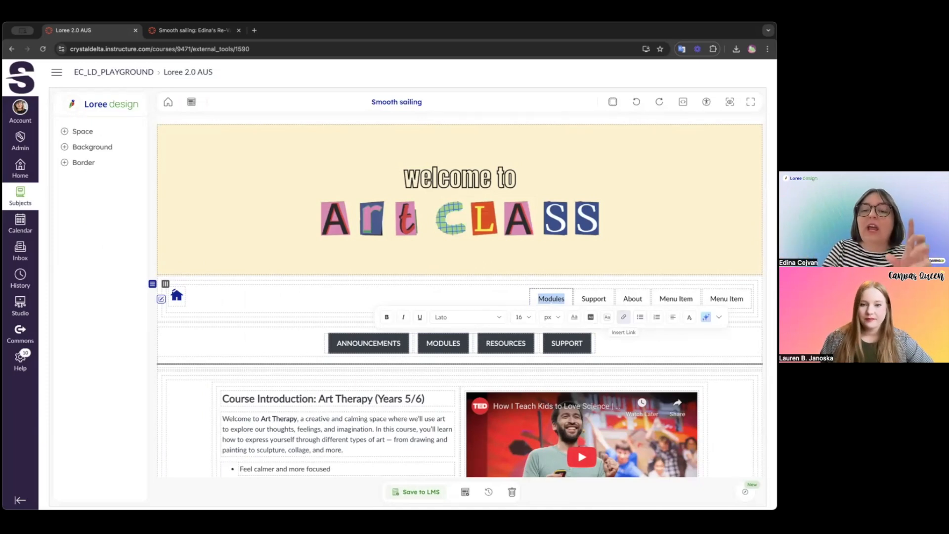
click(625, 318)
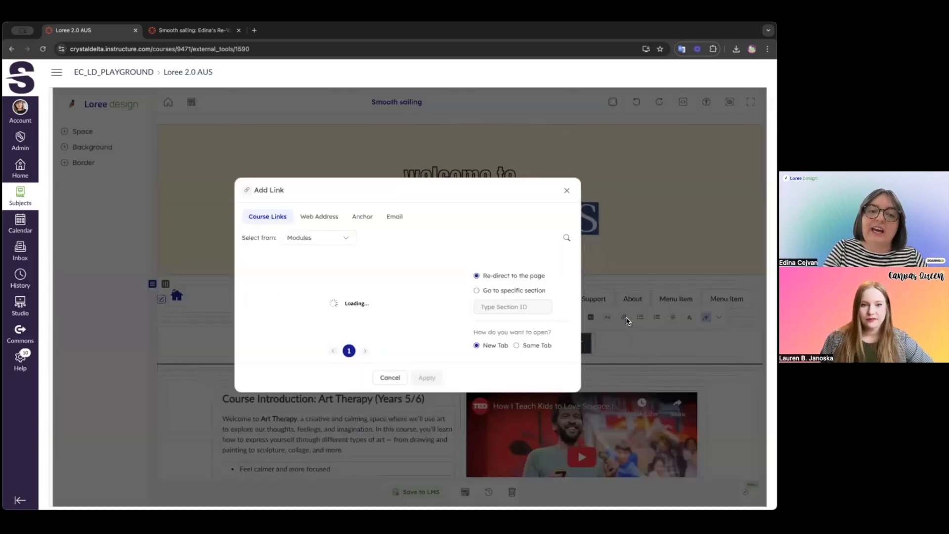
scroll(362, 277, down, 1)
scroll(363, 283, up, 1)
scroll(363, 283, down, 1)
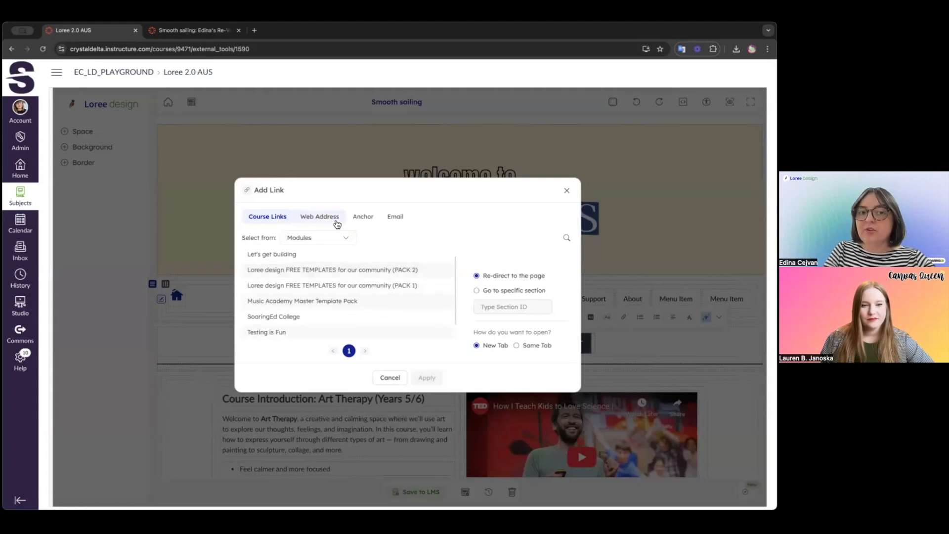
click(349, 238)
click(316, 267)
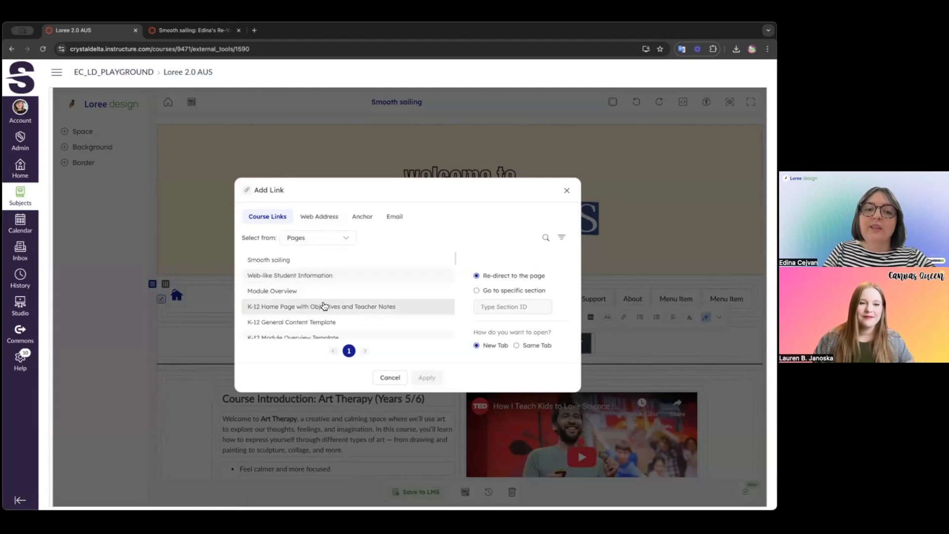
scroll(324, 306, down, 5)
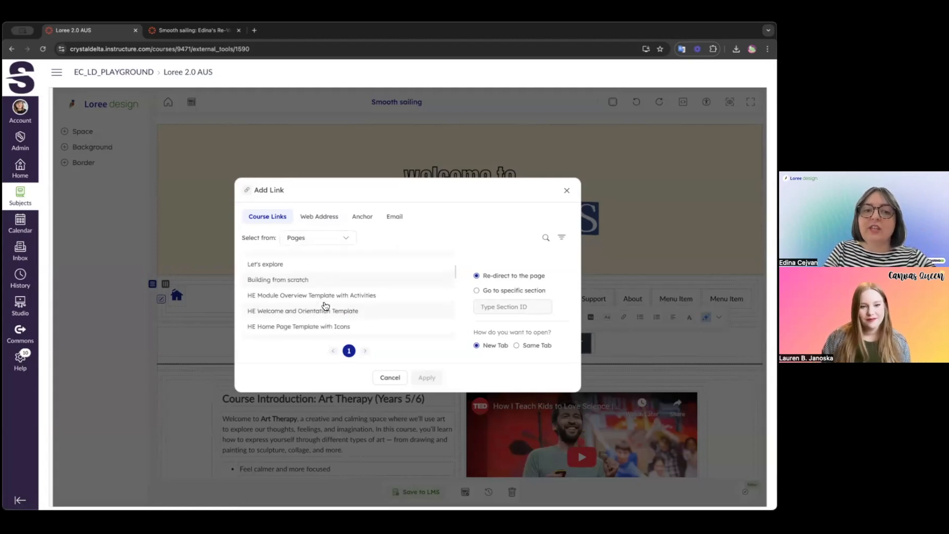
scroll(325, 306, up, 4)
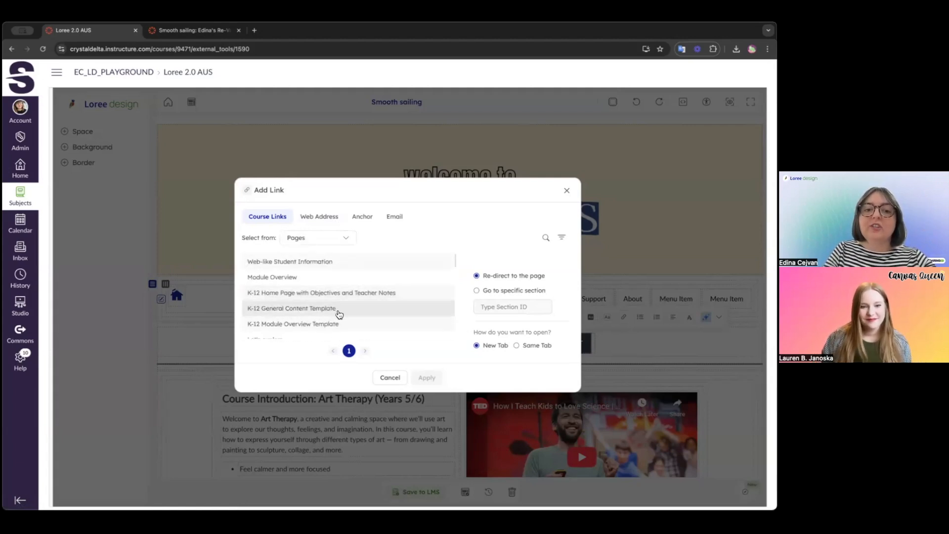
scroll(344, 315, up, 1)
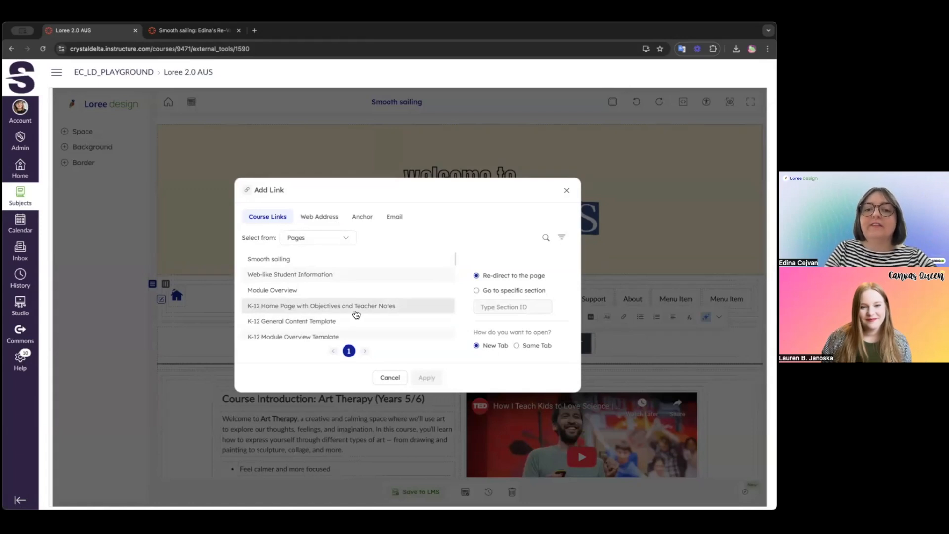
click(357, 313)
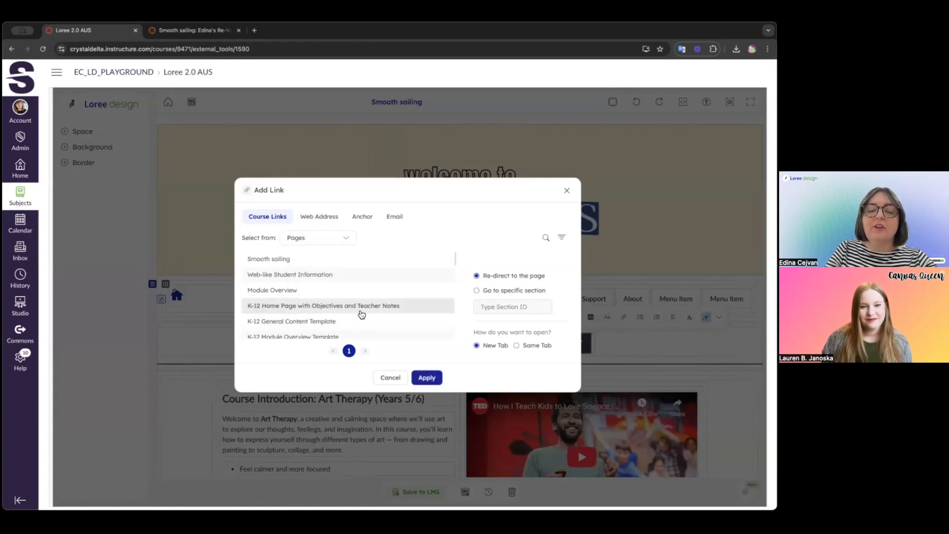
click(426, 379)
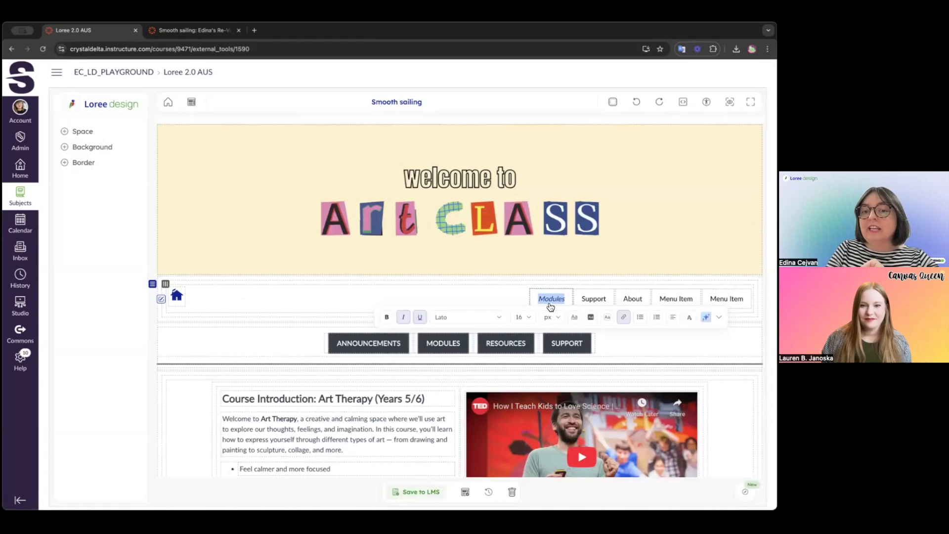
click(552, 303)
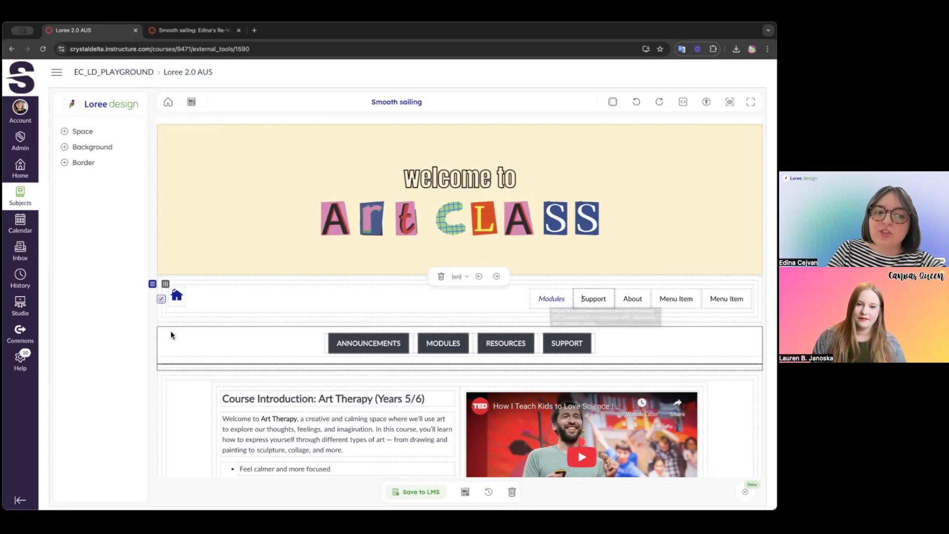
- Move the navigation row above the Art Class banner
click(160, 320)
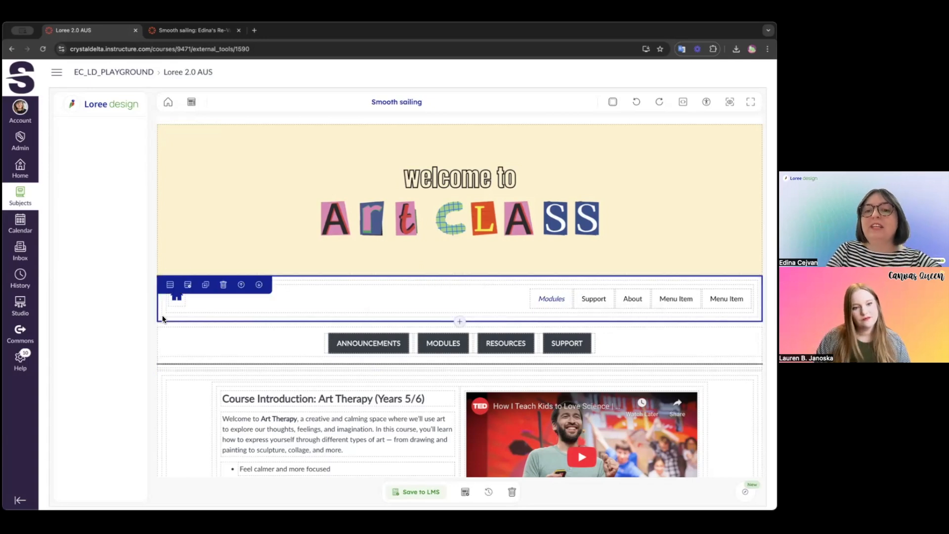
click(241, 284)
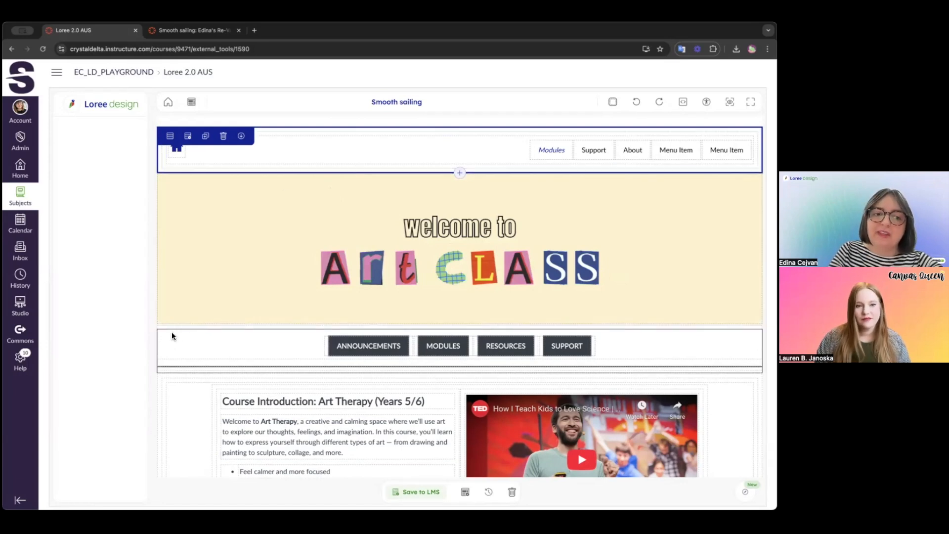
- Delete the whole row holding the Announcements, Modules, Resources and Support buttons below the banner
click(159, 324)
click(158, 330)
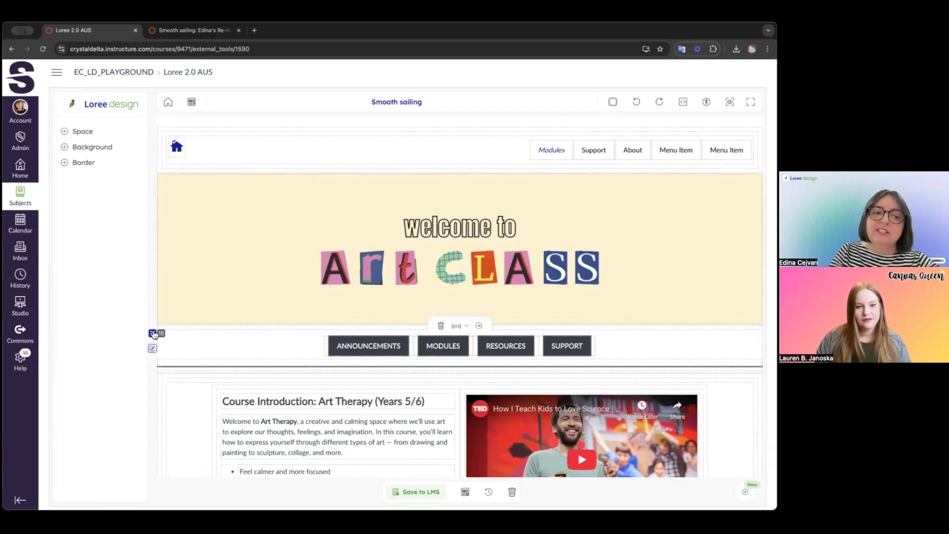
click(153, 334)
click(223, 335)
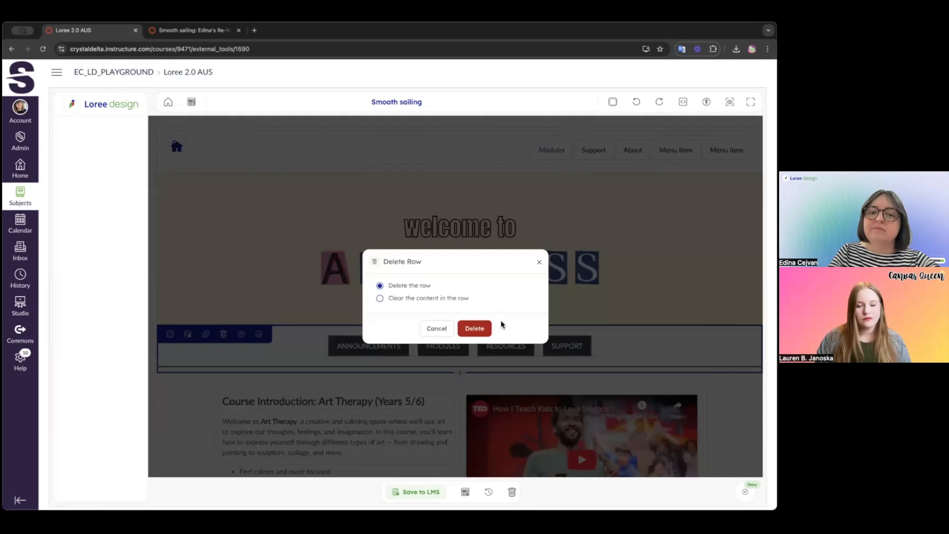
click(475, 329)
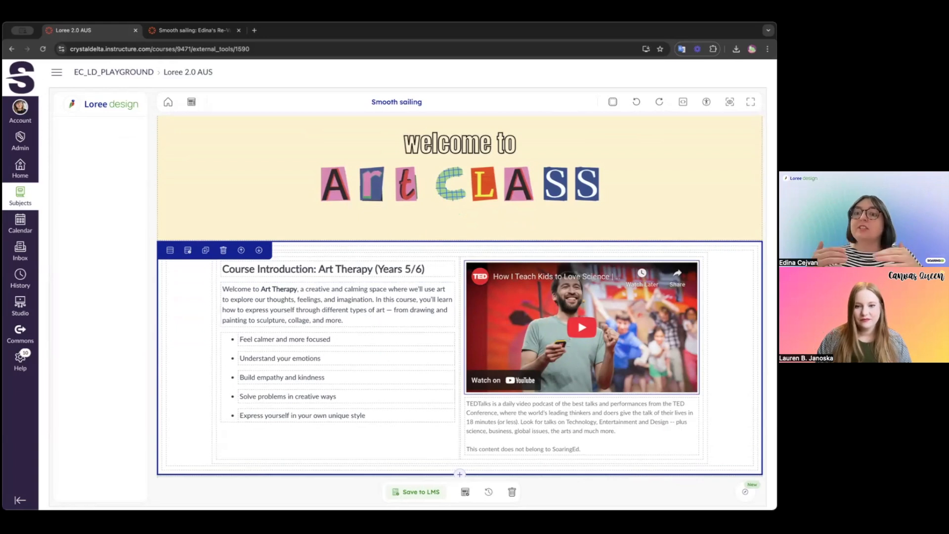
double_click(622, 342)
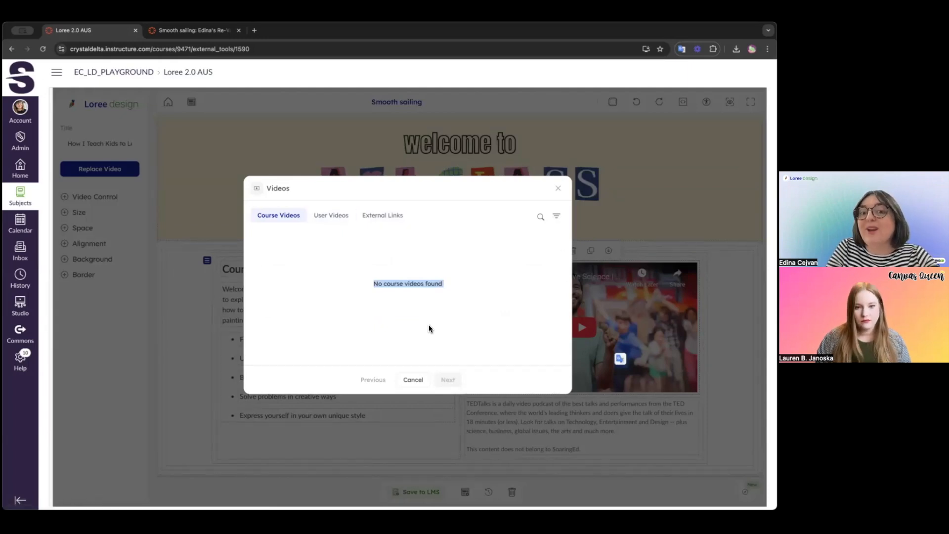
click(396, 221)
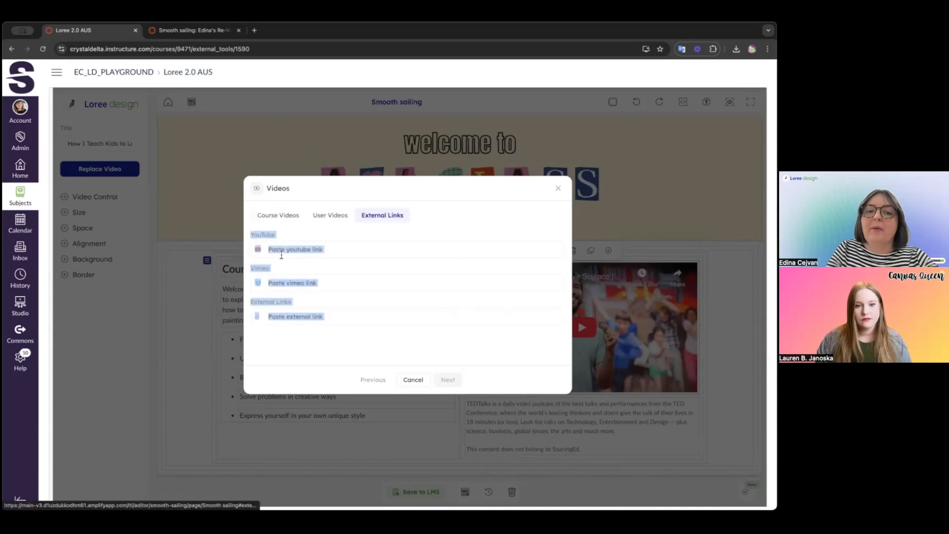
click(340, 252)
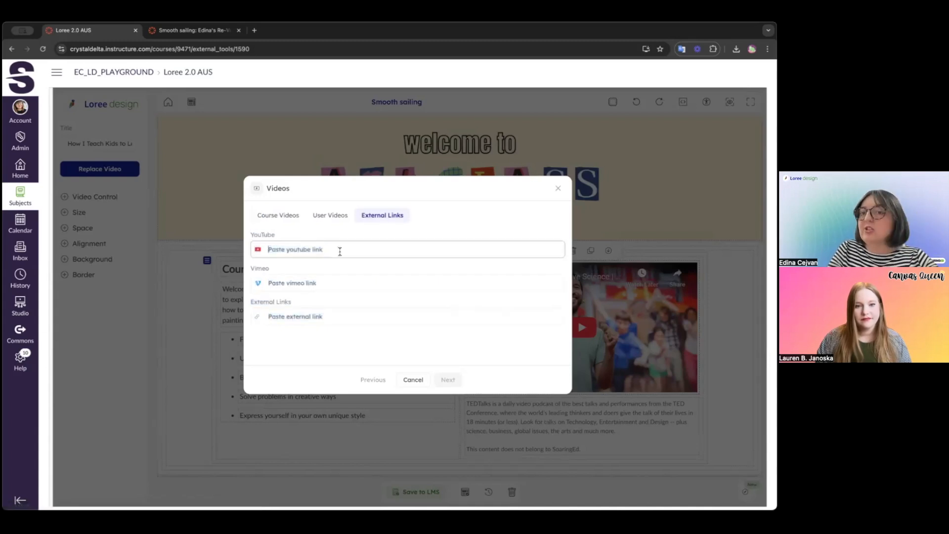
click(559, 190)
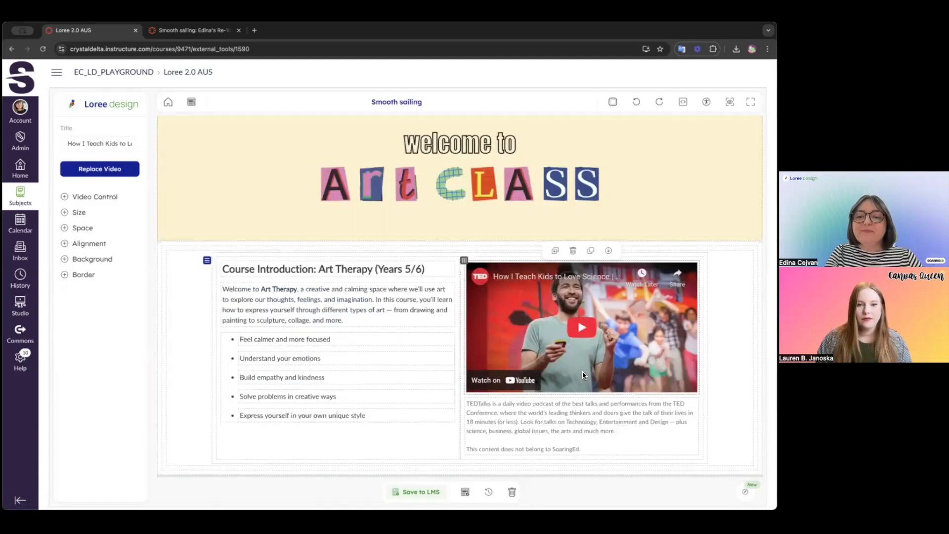
- Replace "Science" with "ART" in the introductory sentence under Course Learning Objectives
scroll(332, 221, down, 6)
click(333, 221)
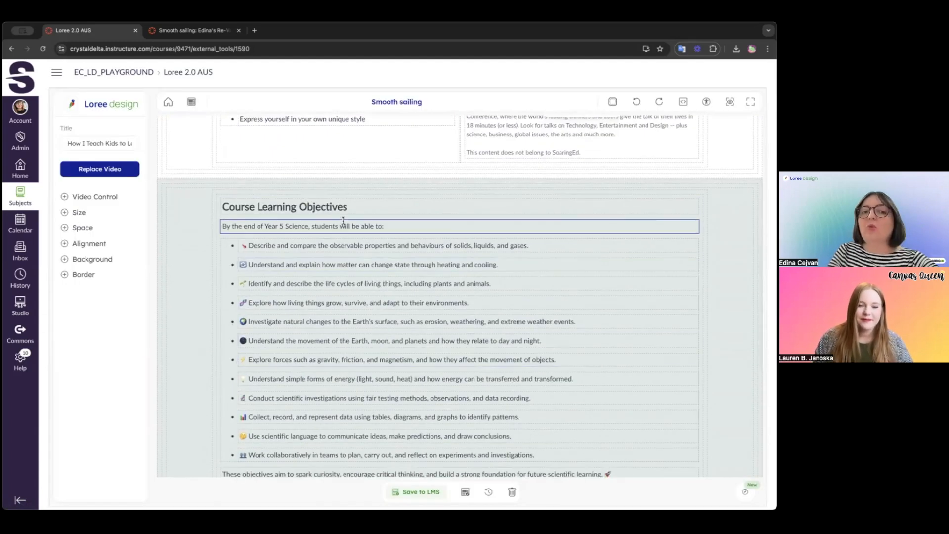
scroll(343, 218, down, 1)
double_click(300, 209)
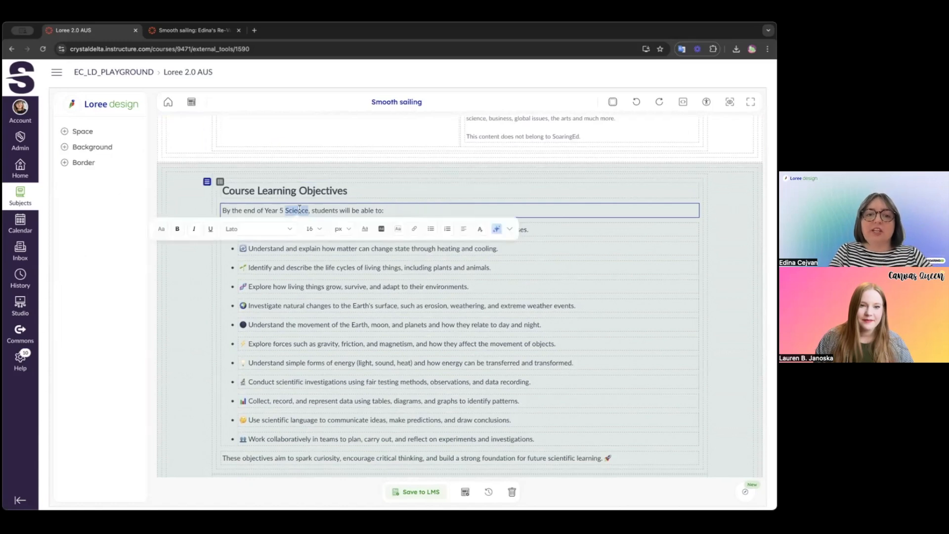
text(ART)
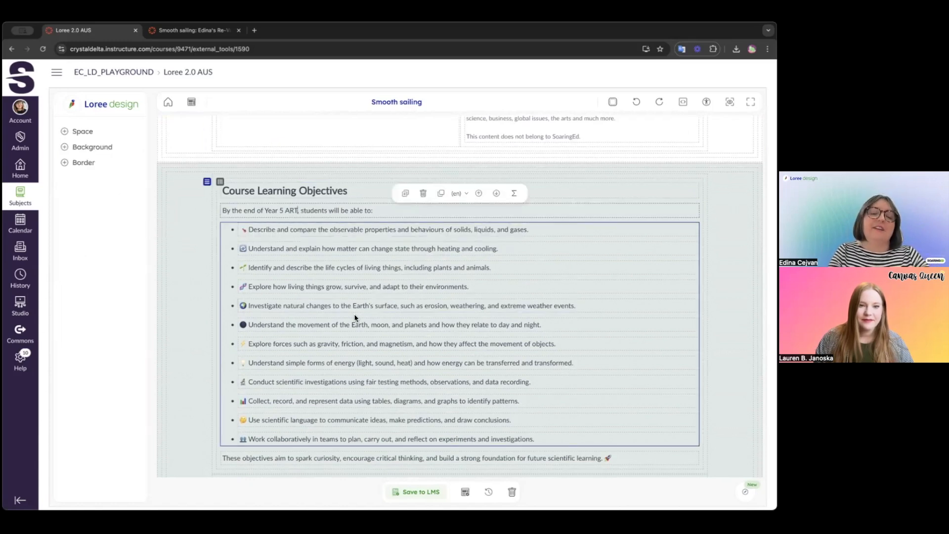
- Delete the last eight course learning objectives, from "Investigate natural changes to the Earth's surface" onward, including the leftover empty bullet
scroll(354, 318, down, 1)
drag(540, 380, 241, 246)
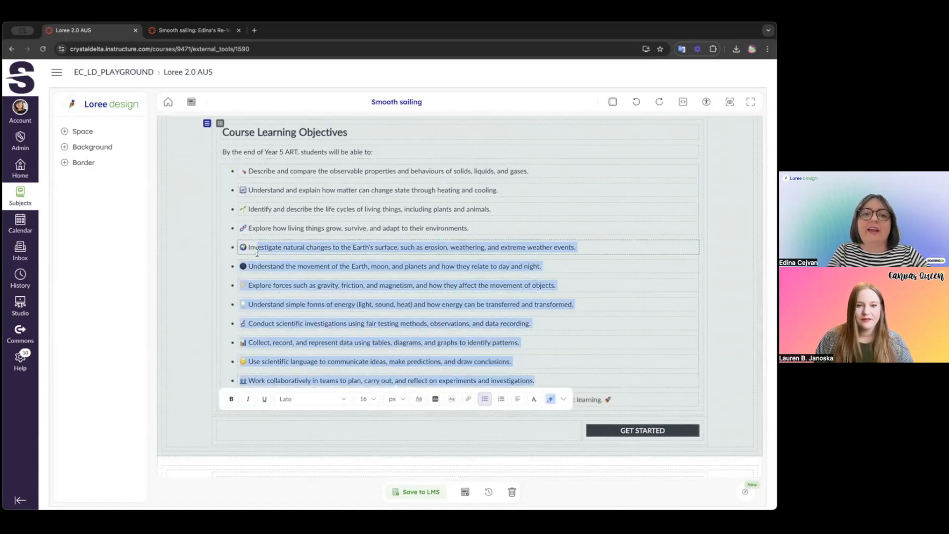
key(BackSpace)
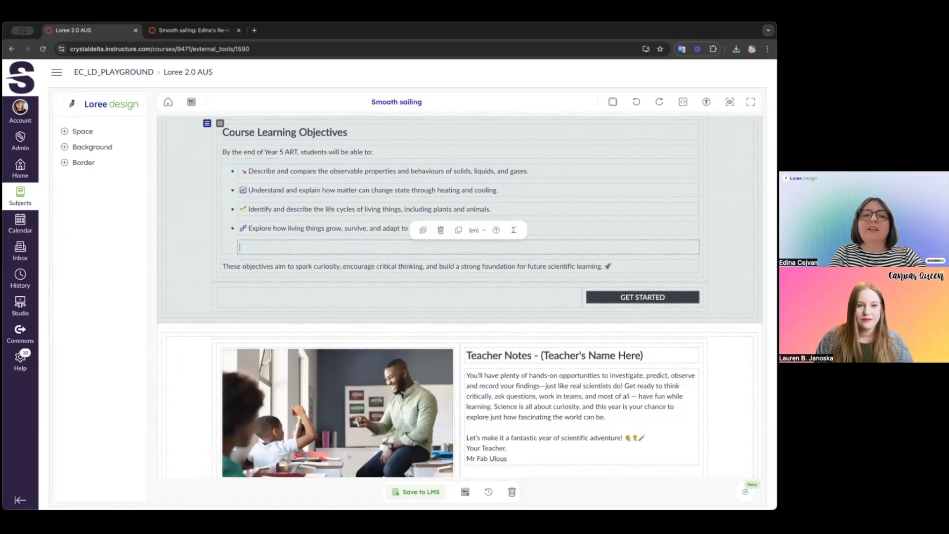
key(BackSpace)
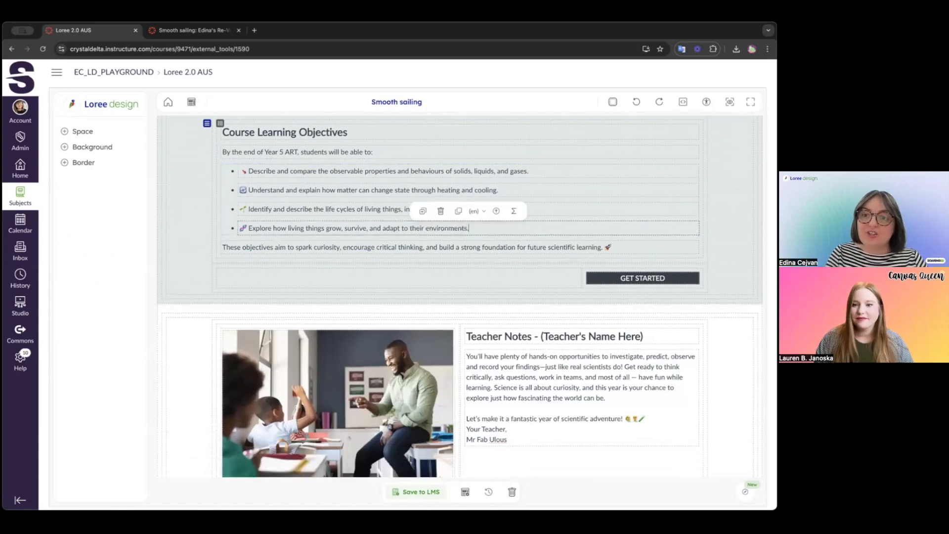
scroll(317, 294, up, 2)
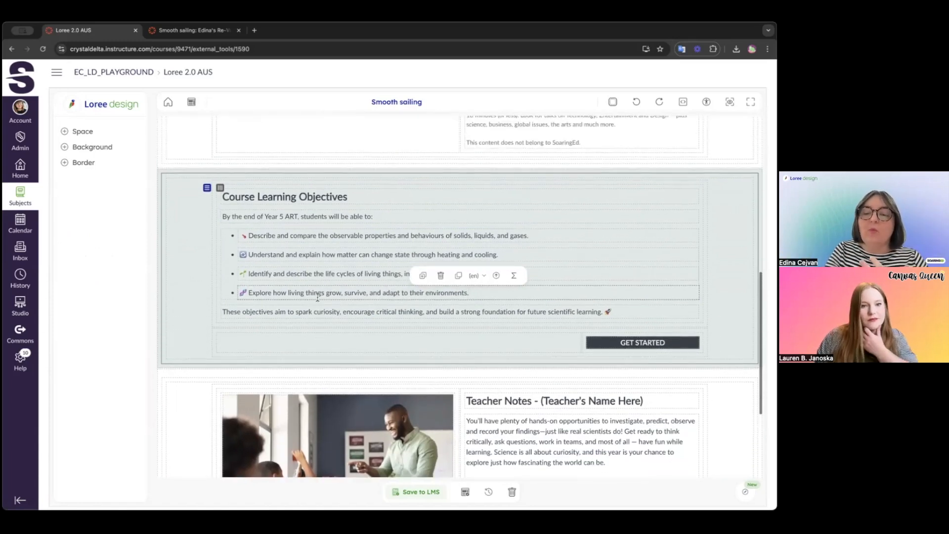
- Set the GET STARTED button's background to a purple that passes the contrast check, #78167F
double_click(652, 343)
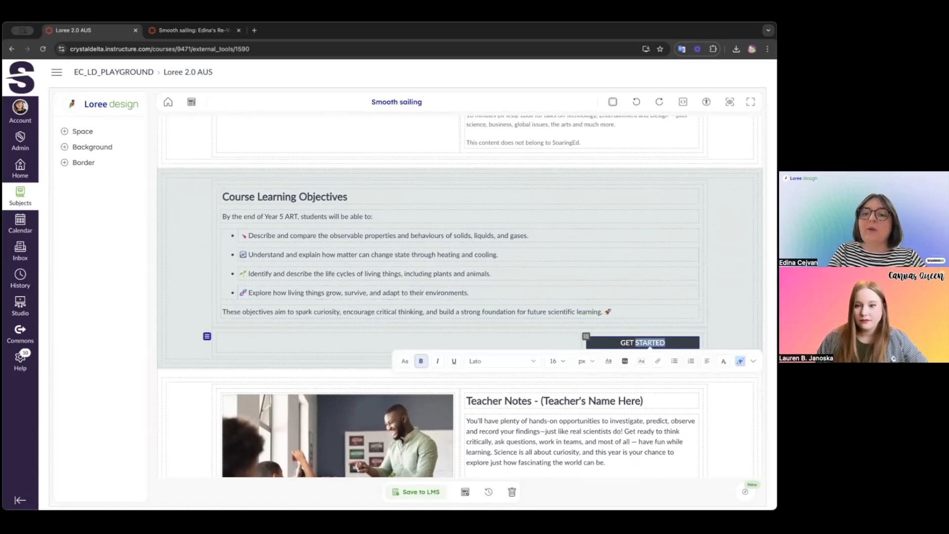
click(643, 343)
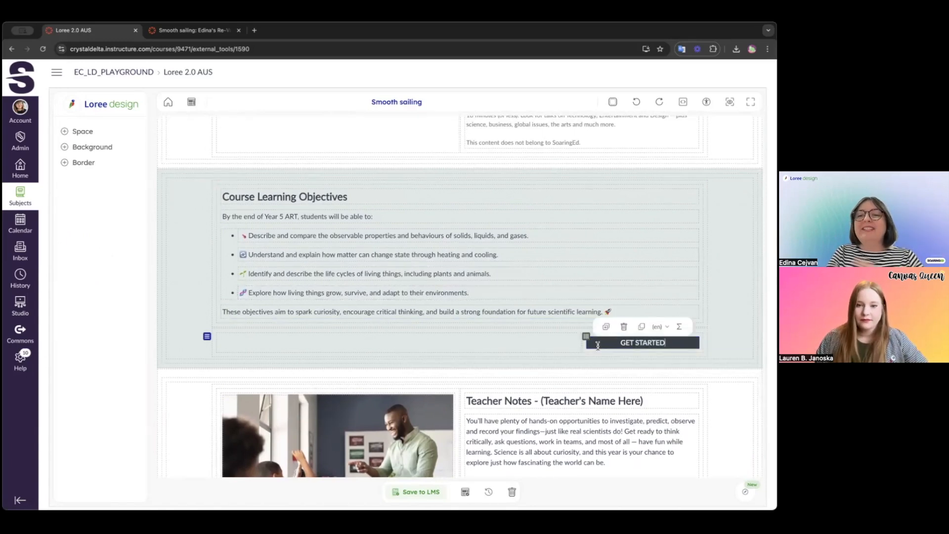
scroll(598, 346, up, 4)
scroll(597, 346, down, 3)
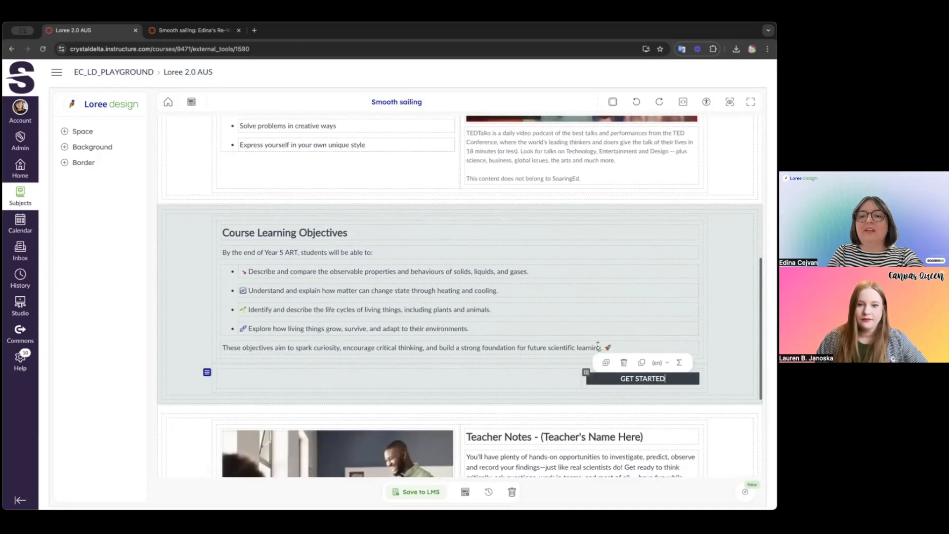
scroll(598, 346, up, 5)
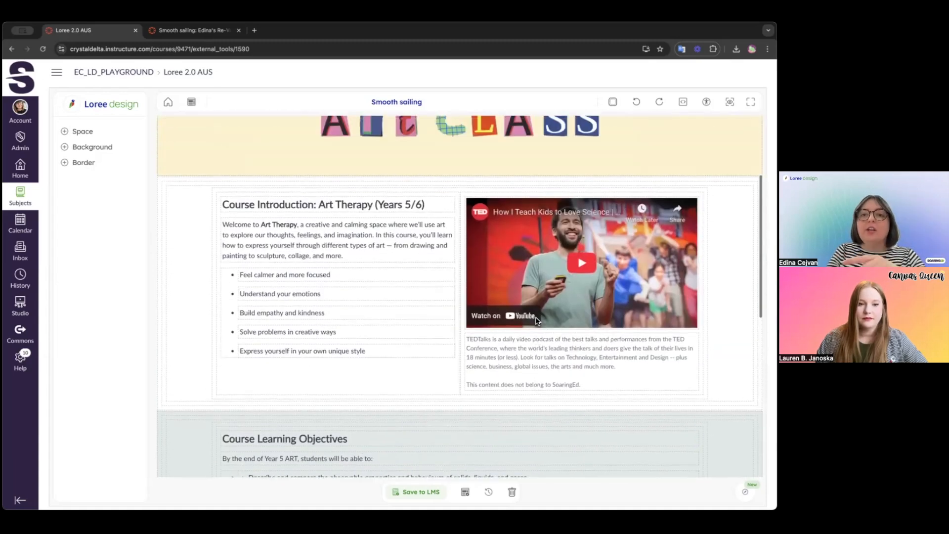
scroll(538, 321, up, 2)
scroll(536, 320, down, 4)
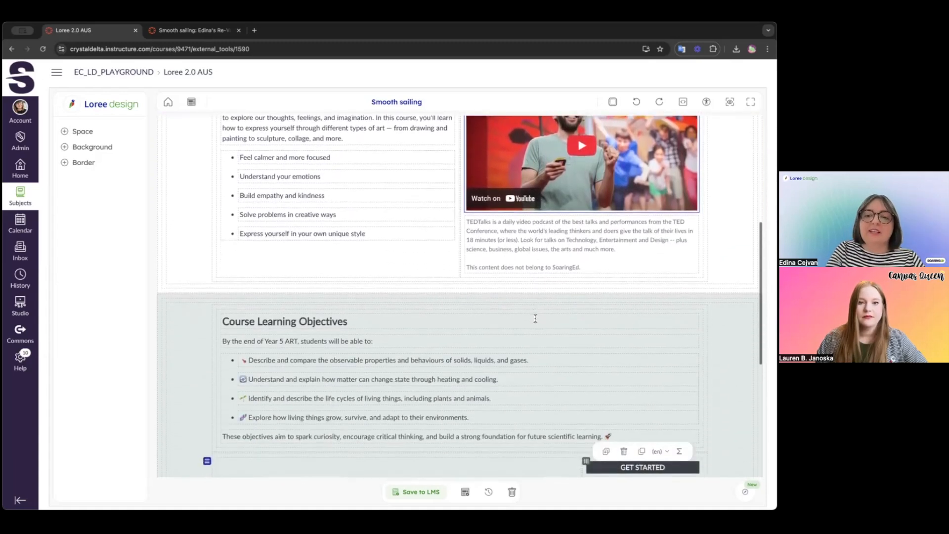
scroll(535, 319, down, 3)
click(87, 147)
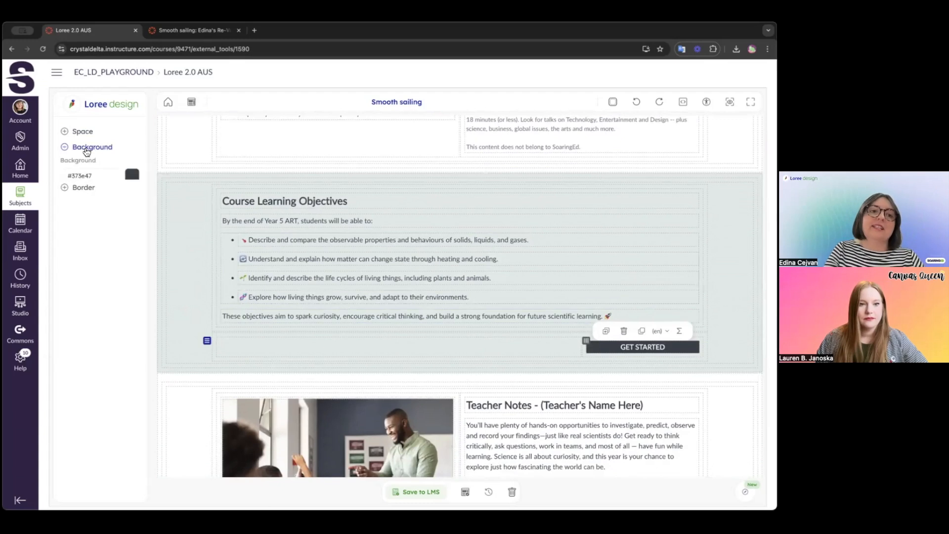
click(132, 179)
drag(175, 181, 178, 157)
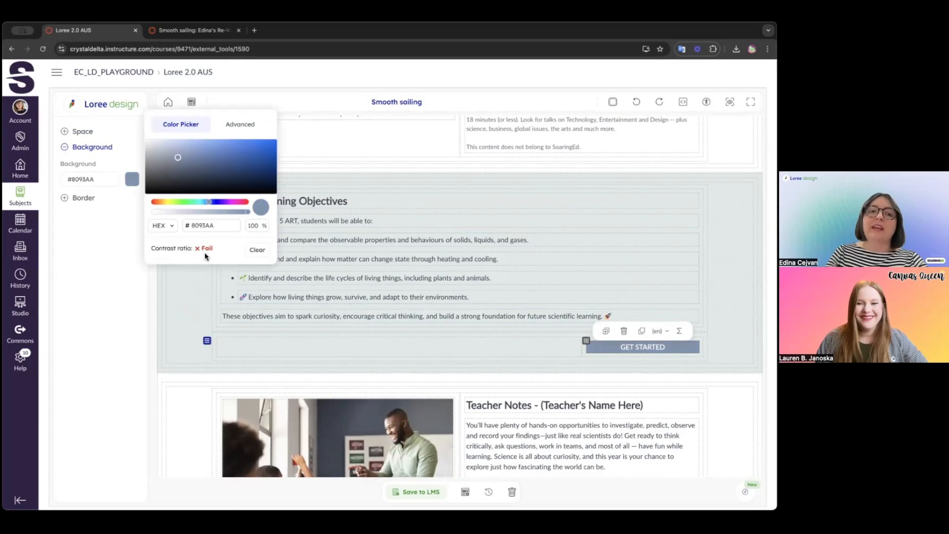
click(231, 203)
drag(180, 154, 254, 168)
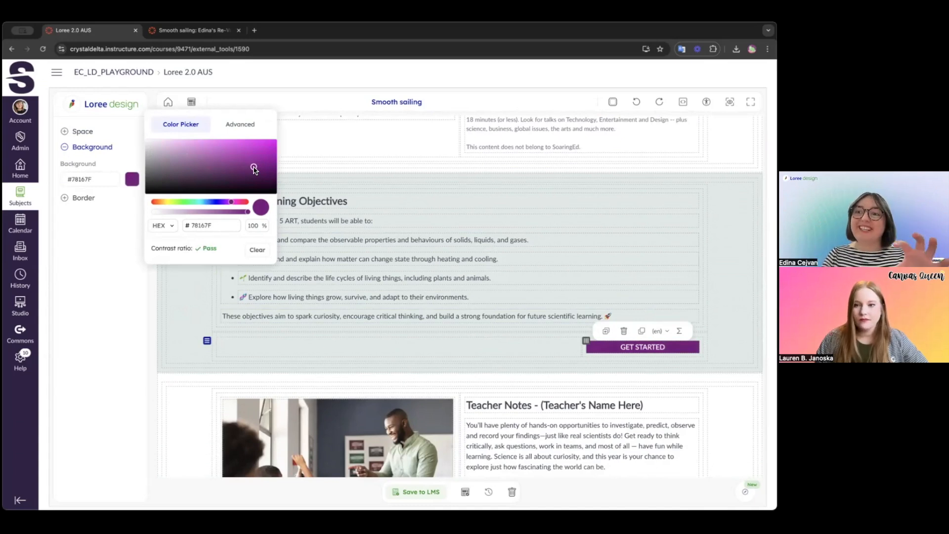
click(246, 125)
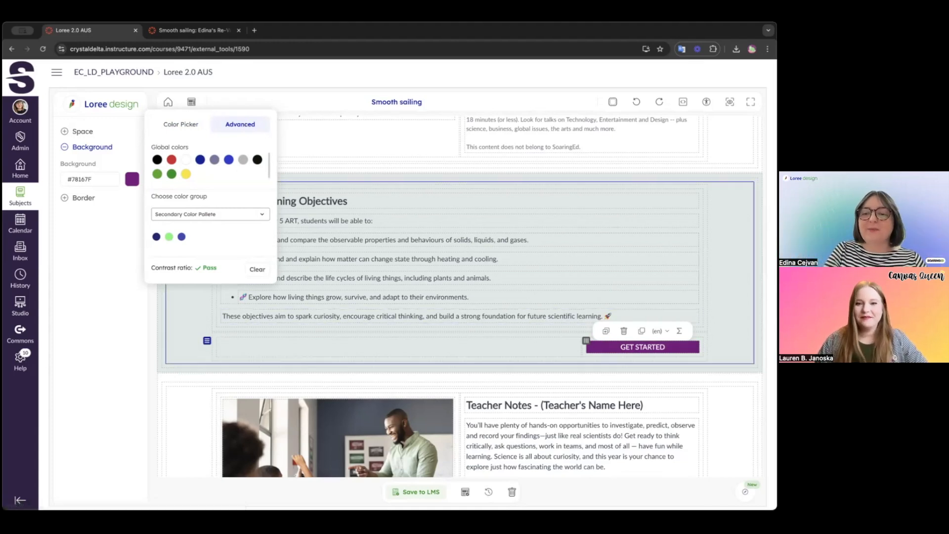
click(190, 316)
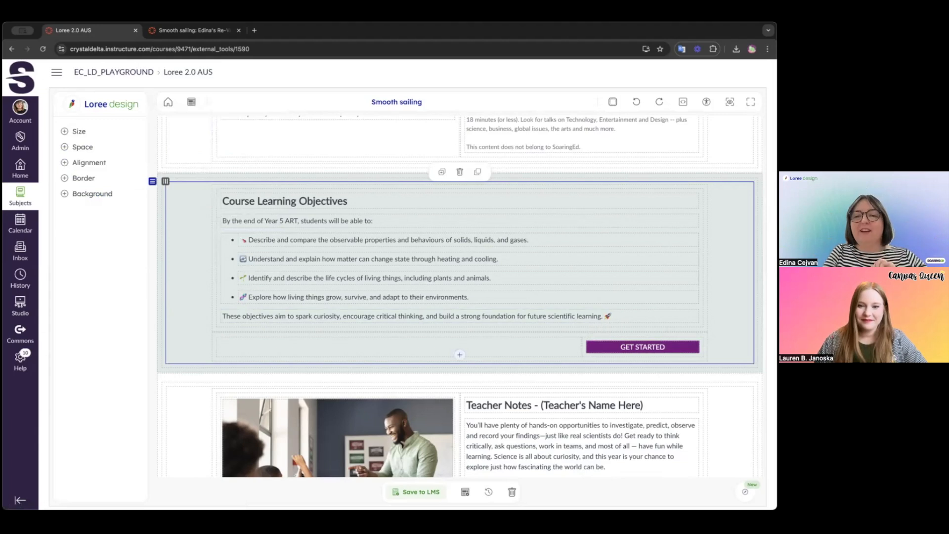
- Save the redesigned Smooth sailing page to the LMS and run its accessibility check
scroll(460, 297, up, 10)
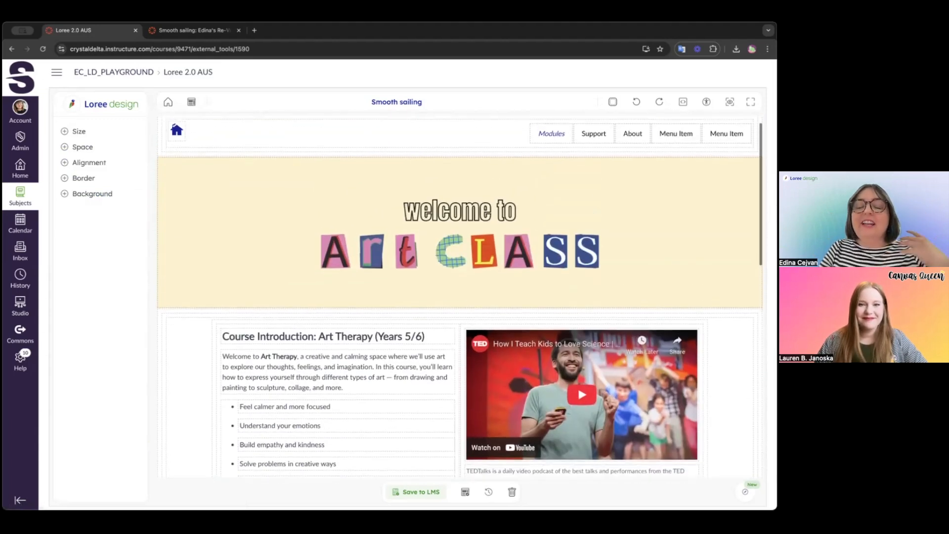
scroll(460, 297, down, 4)
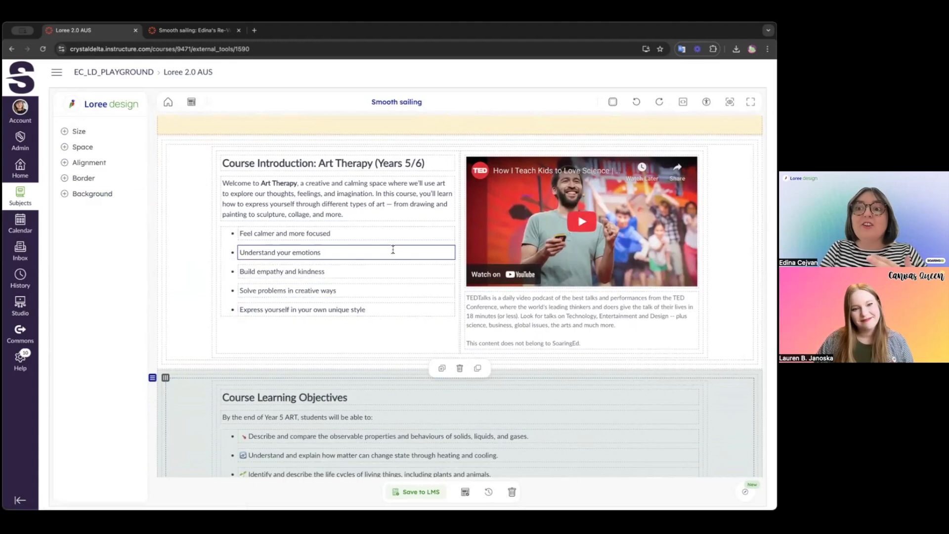
scroll(393, 250, down, 8)
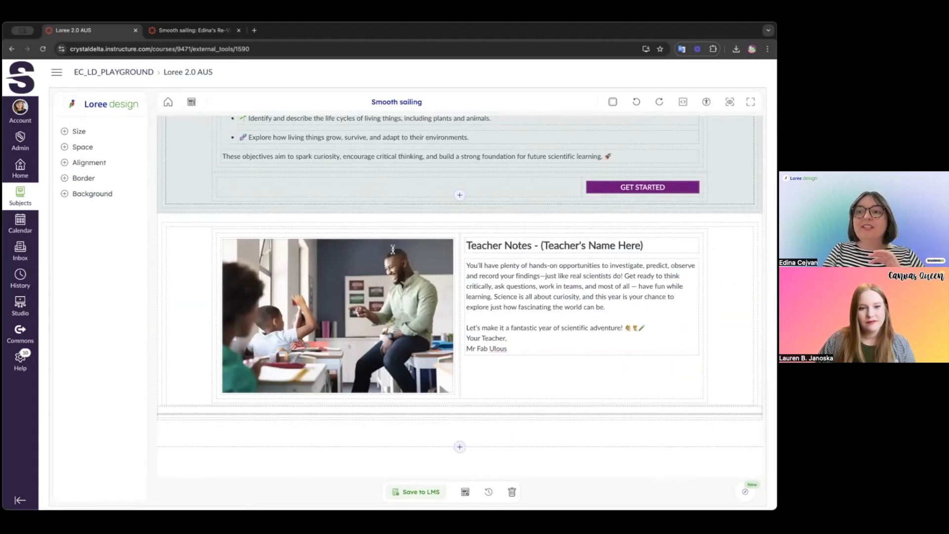
click(410, 491)
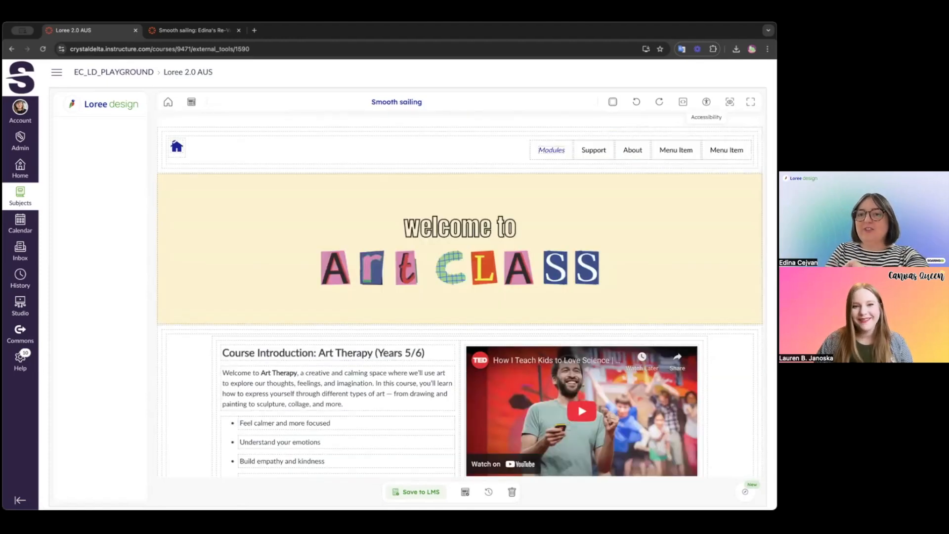
click(706, 101)
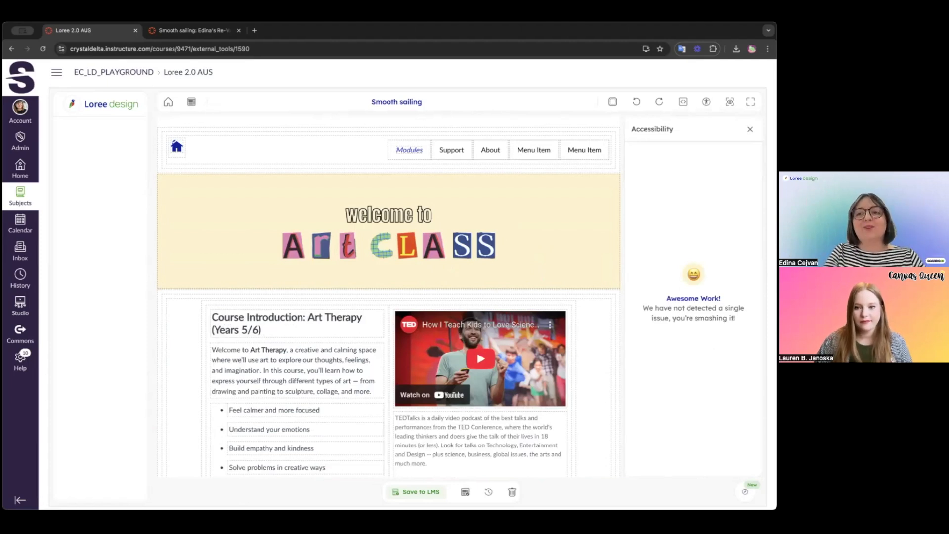
click(750, 129)
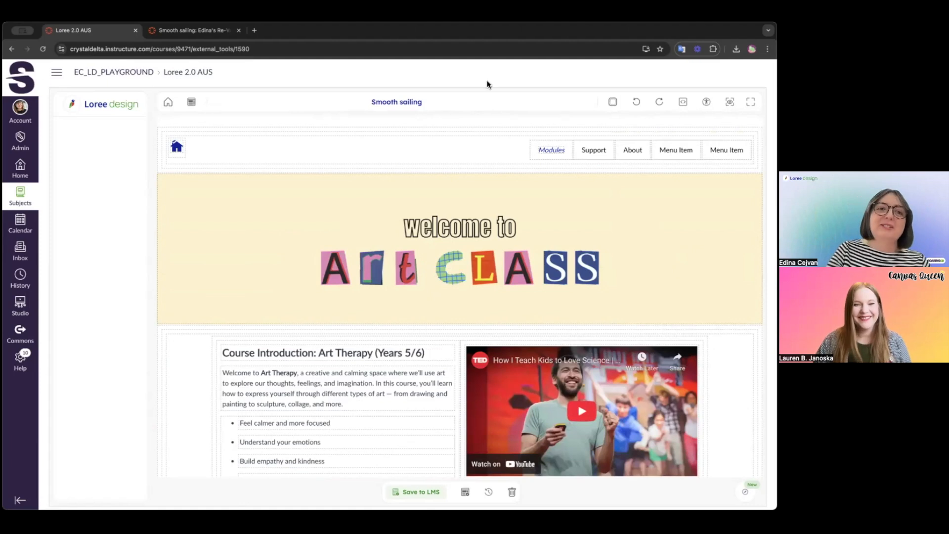
- Switch to the published Smooth sailing page in Canvas, reload it and review the new layout through to the Teacher Notes
click(201, 31)
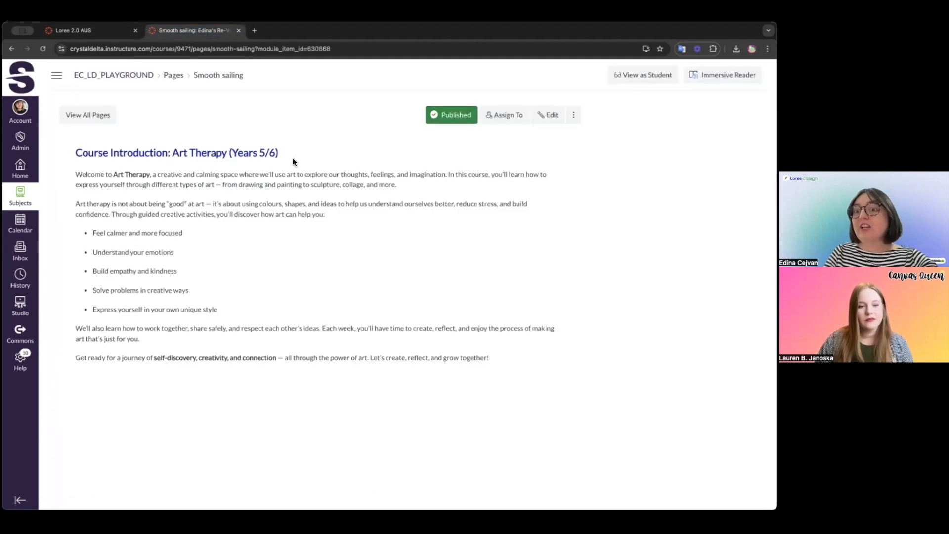
click(44, 49)
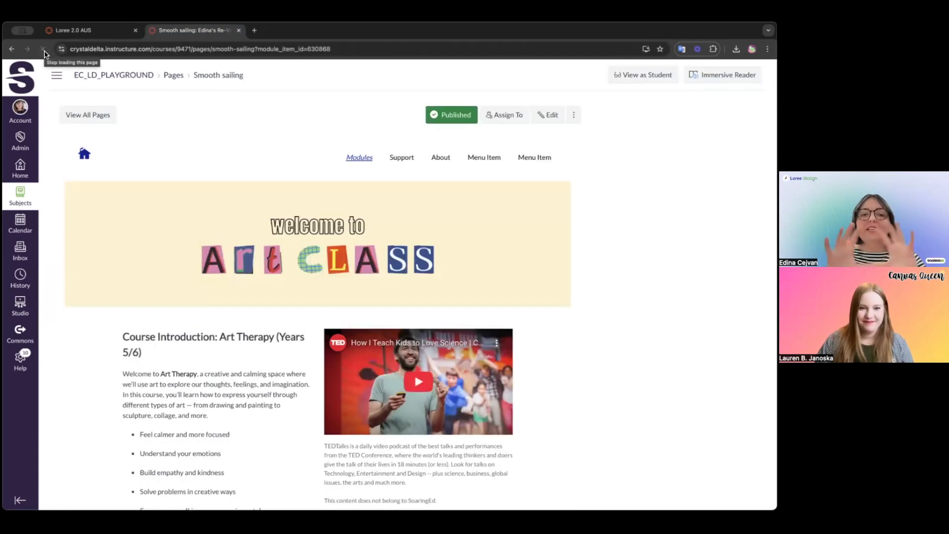
scroll(407, 237, down, 1)
scroll(408, 241, up, 1)
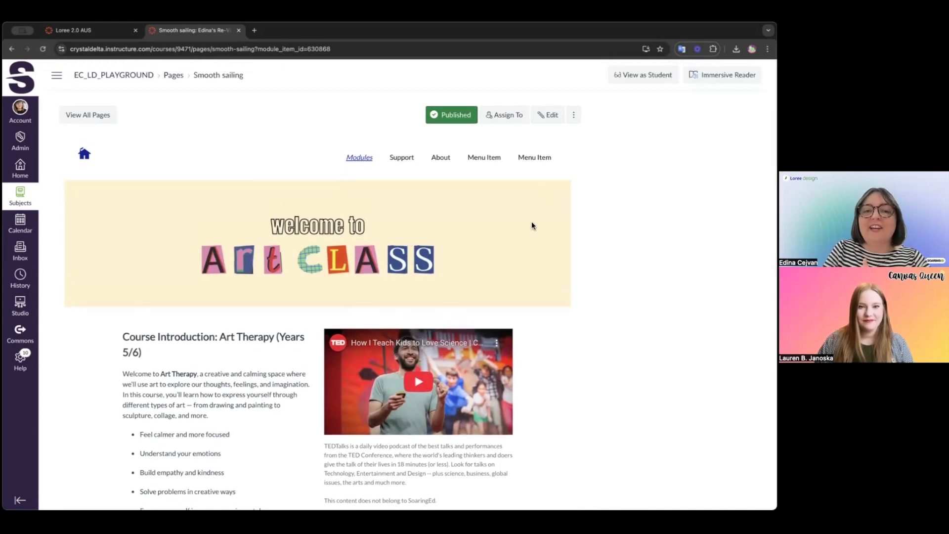
scroll(531, 223, down, 5)
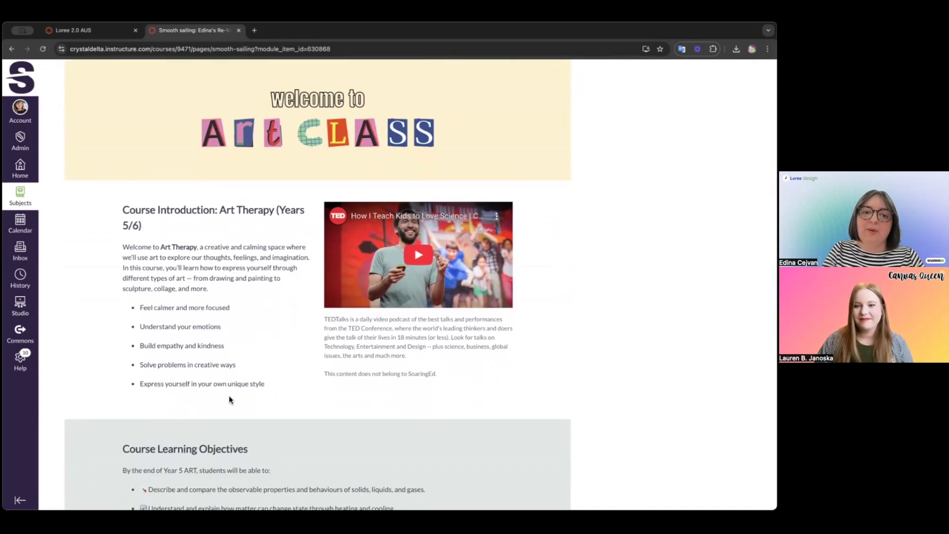
scroll(359, 310, down, 10)
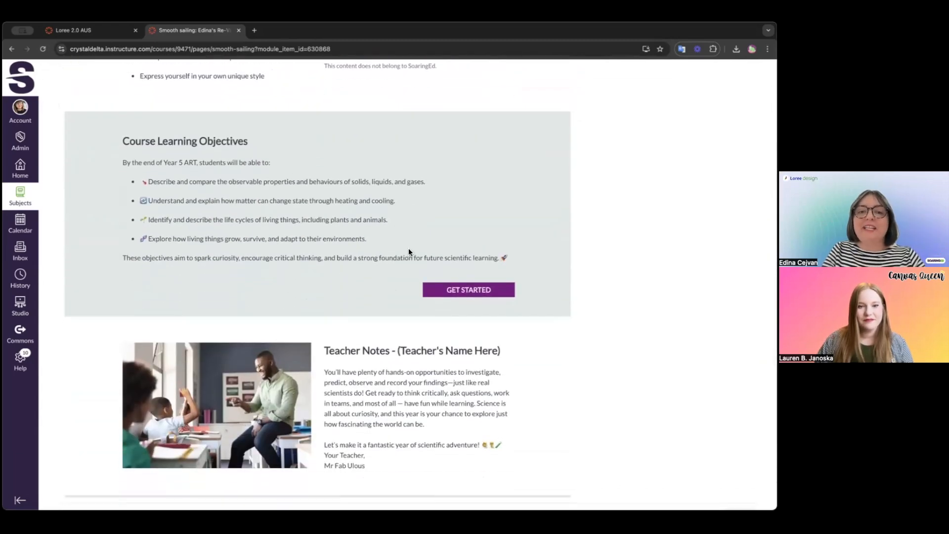
click(492, 296)
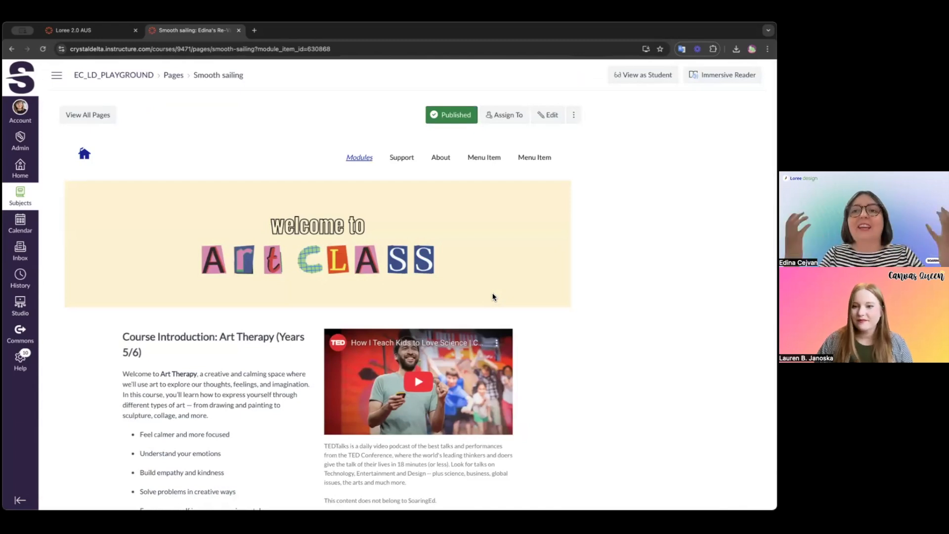
- Follow the Modules navigation link, look through the linked K-12 home page and return to the Smooth sailing page
click(356, 159)
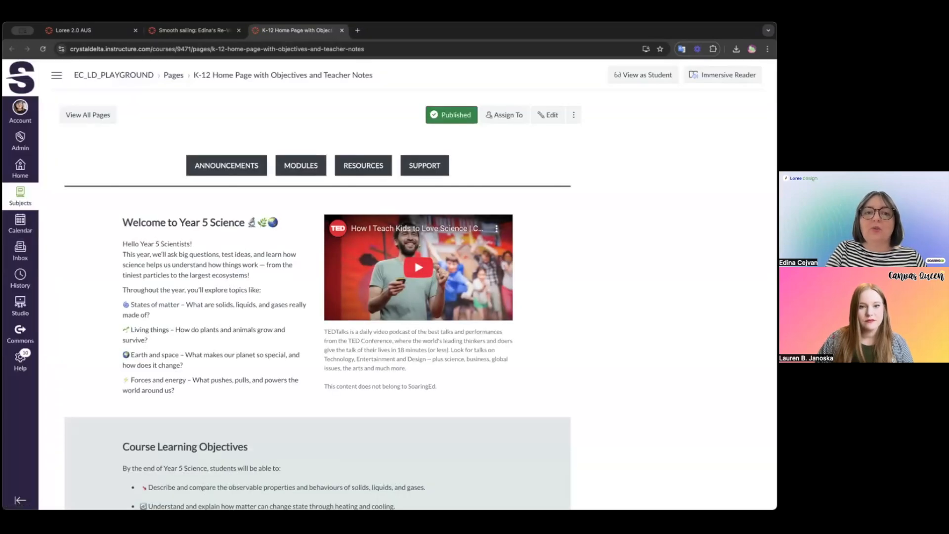
scroll(316, 284, down, 10)
scroll(317, 284, down, 3)
scroll(317, 284, up, 15)
click(171, 31)
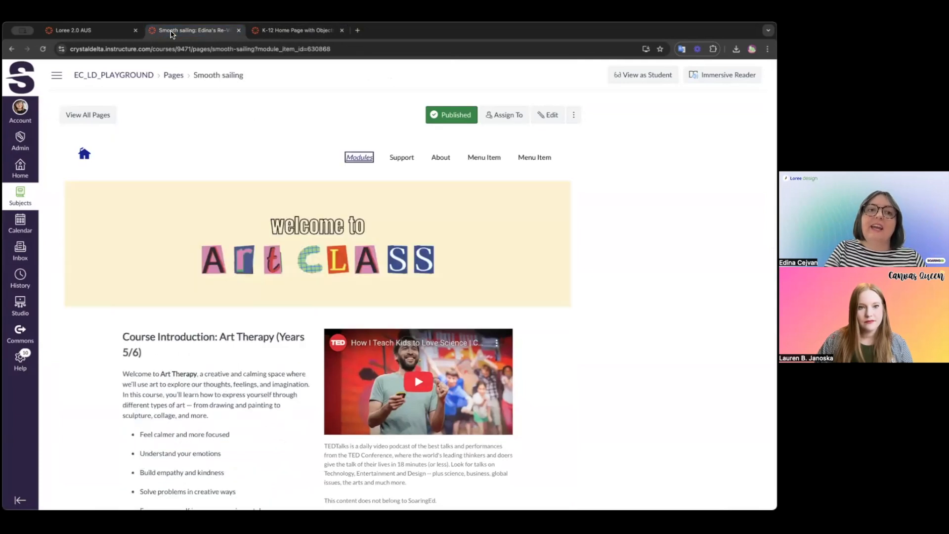
- Switch back to the Loree editor and review the Smooth sailing page down to the Teacher Notes section
click(114, 32)
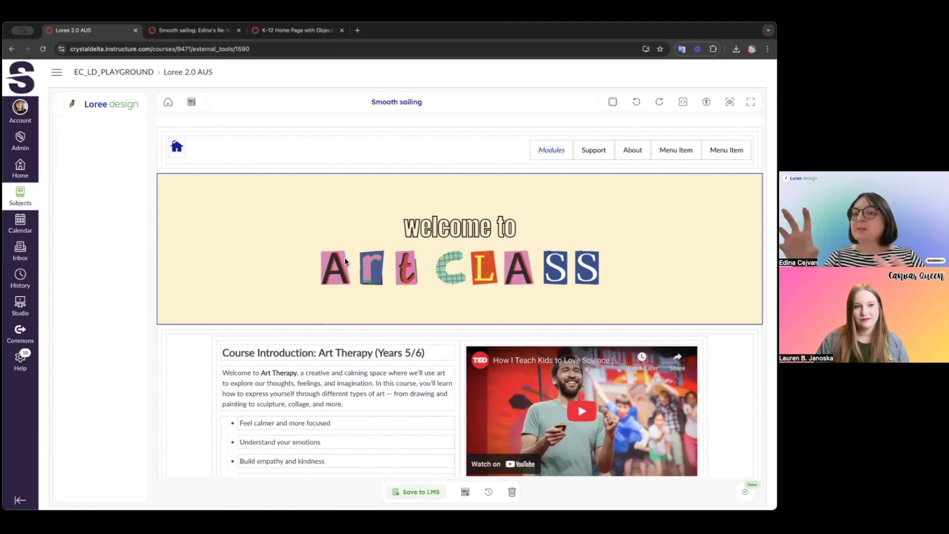
scroll(345, 257, down, 4)
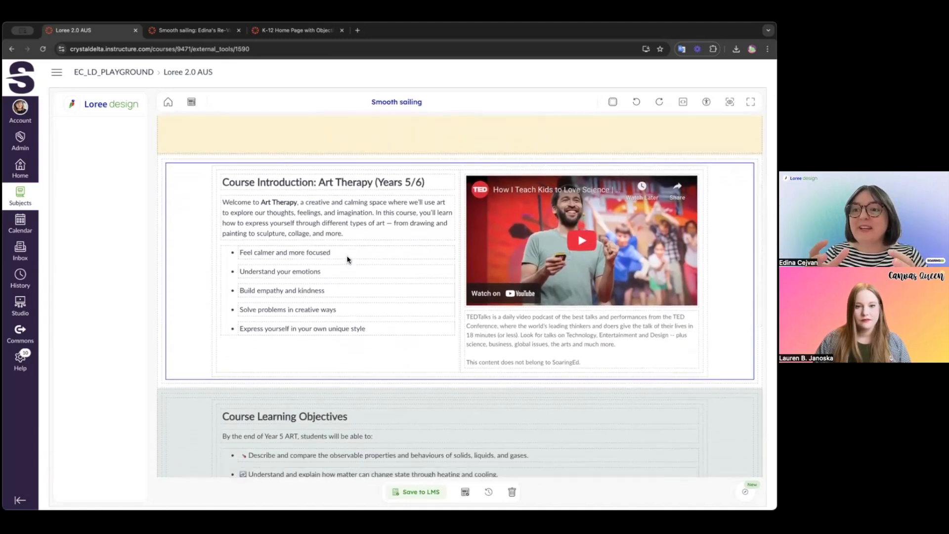
scroll(347, 257, down, 10)
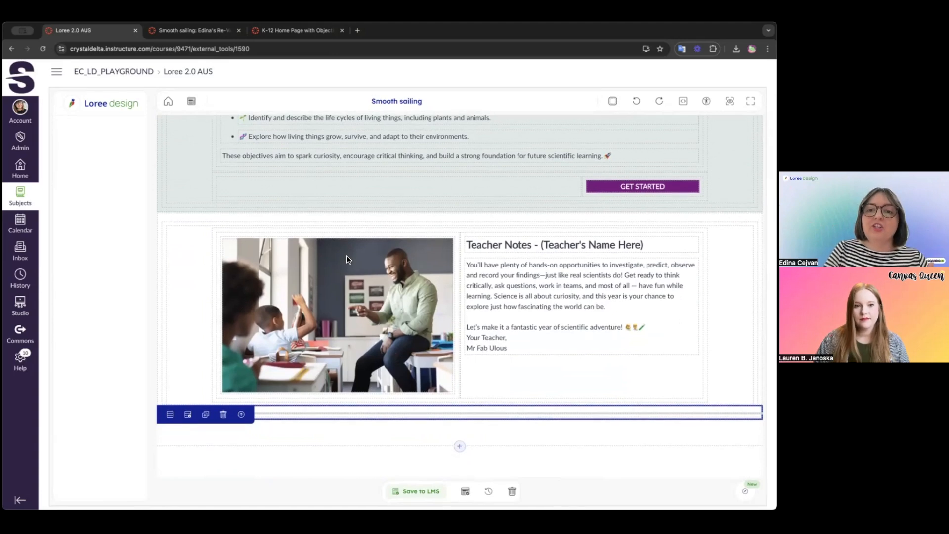
scroll(296, 244, up, 1)
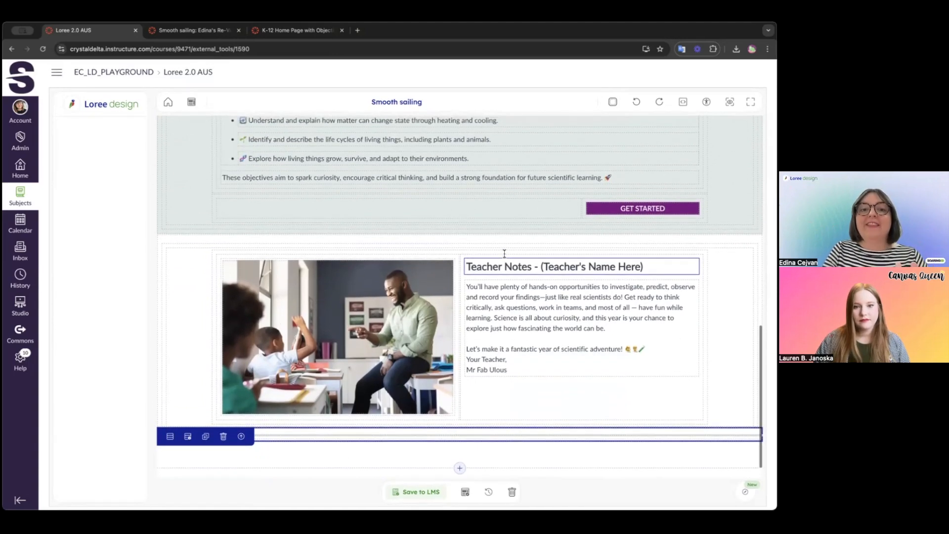
- Insert a full-width single-column row between the Course Learning Objectives section and the Teacher Notes section
click(216, 218)
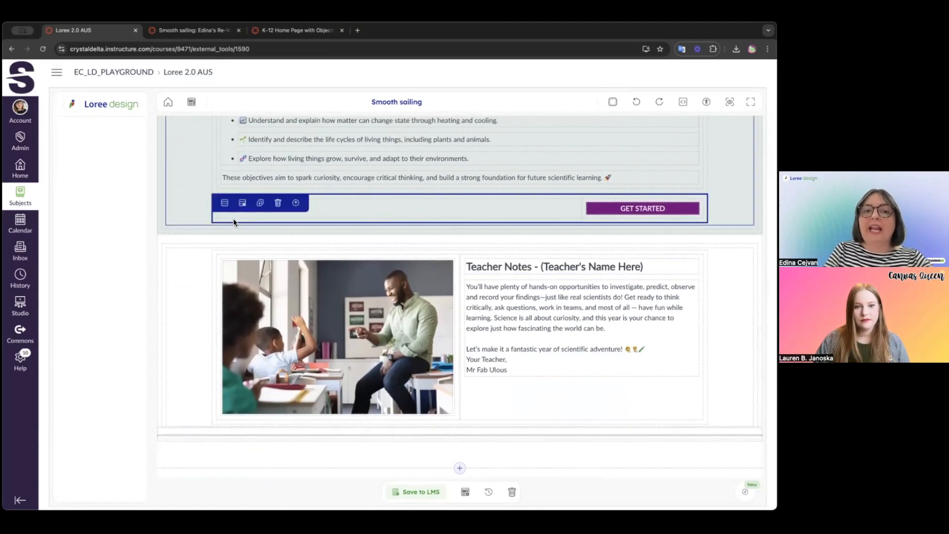
click(483, 214)
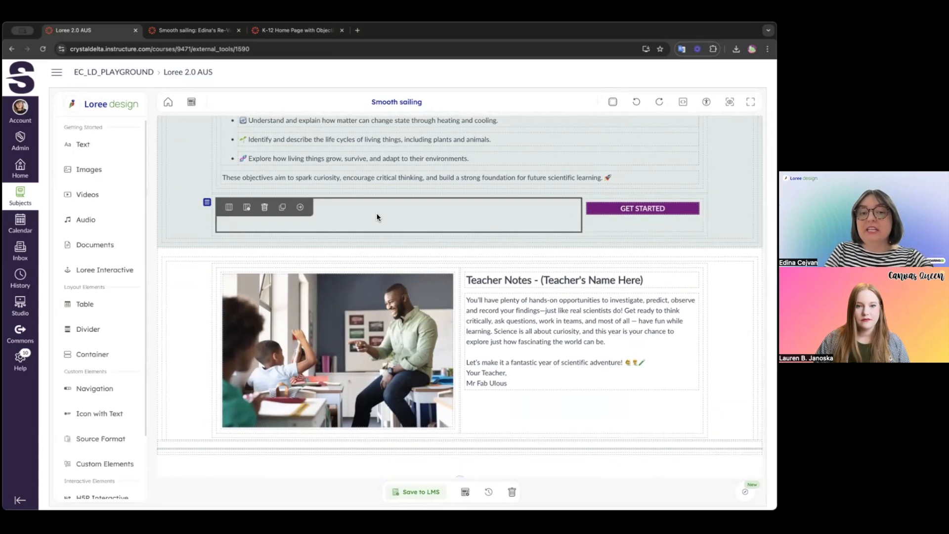
click(162, 249)
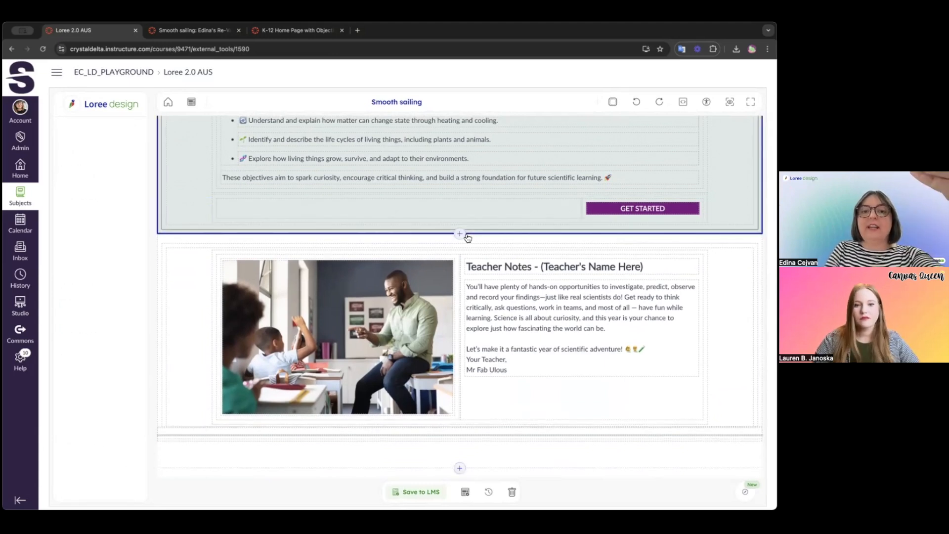
scroll(464, 239, up, 3)
click(459, 289)
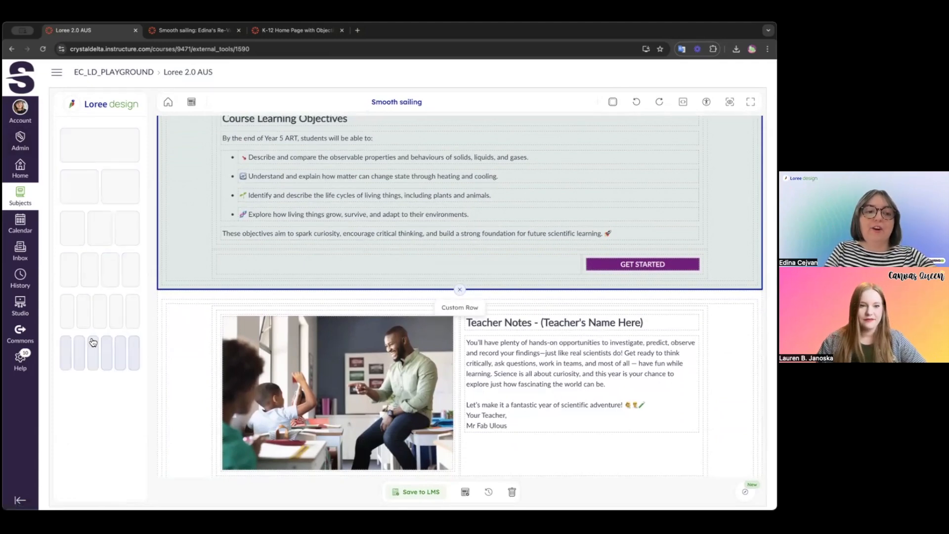
click(103, 184)
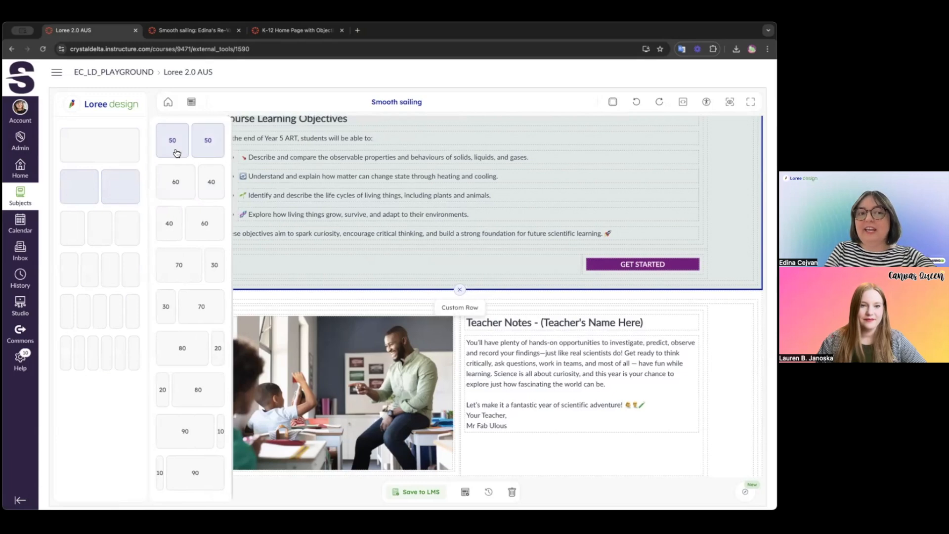
click(106, 148)
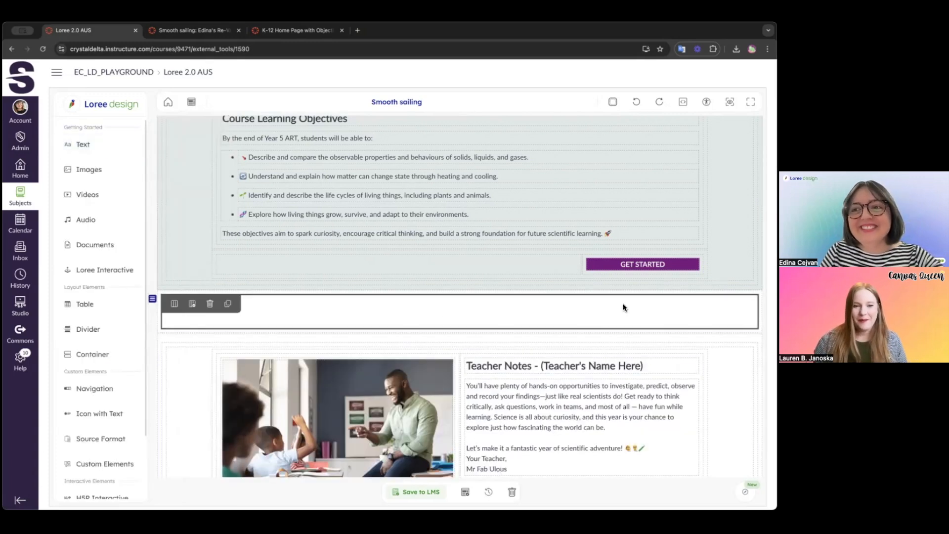
- Look through the elements that can be added to the new empty row, from Text down to Embed URL
scroll(623, 308, down, 3)
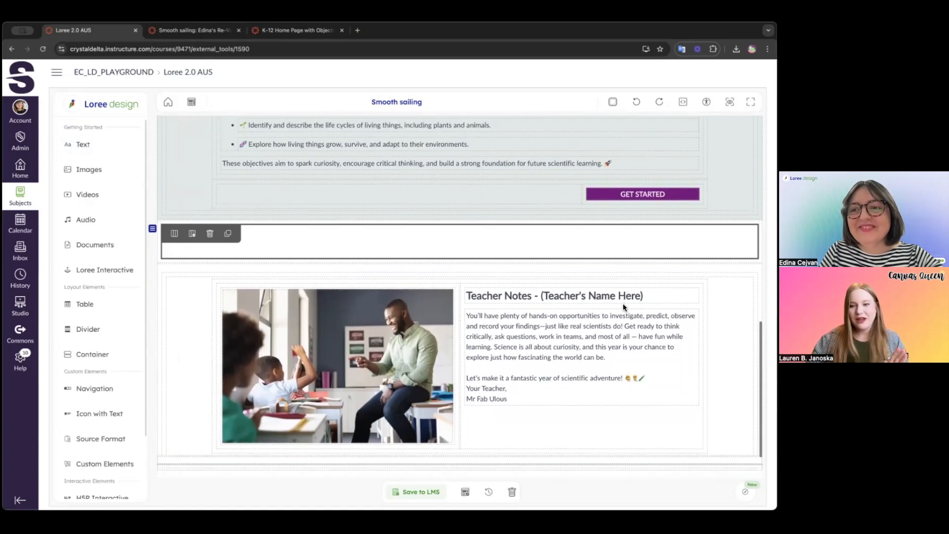
scroll(623, 308, down, 1)
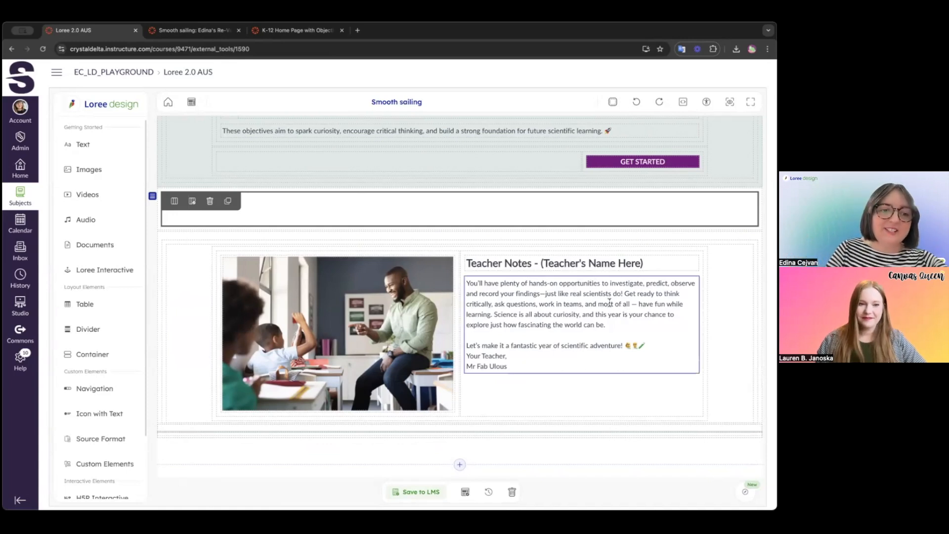
scroll(108, 222, up, 1)
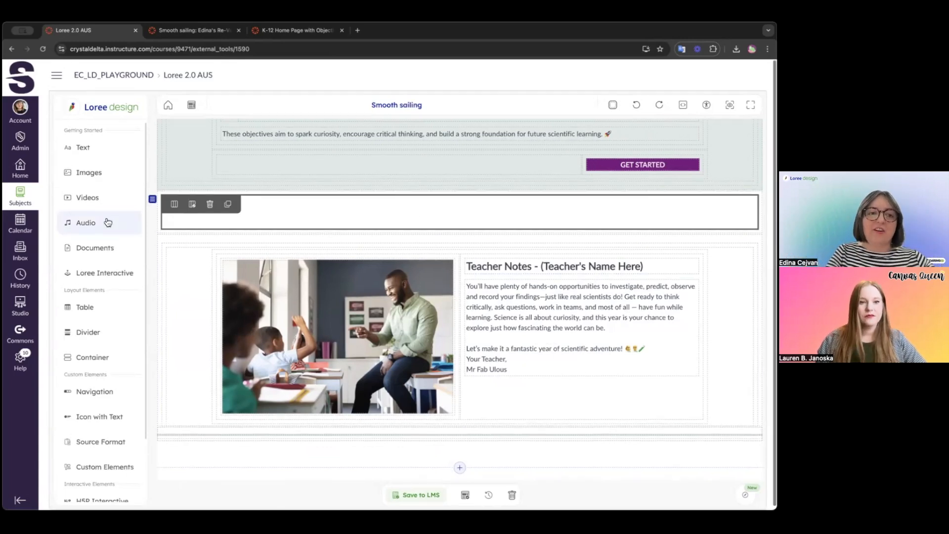
scroll(107, 222, down, 2)
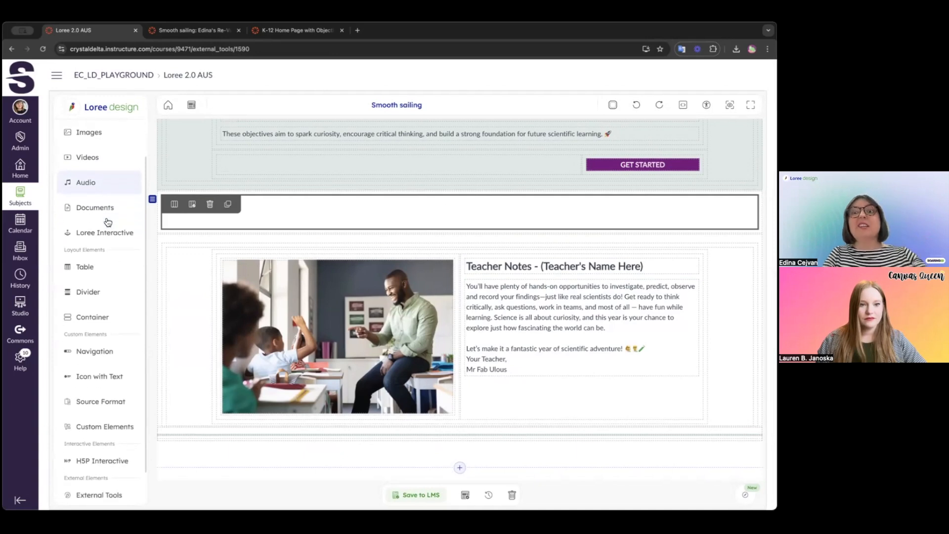
scroll(107, 222, down, 2)
scroll(108, 222, up, 4)
scroll(108, 222, down, 4)
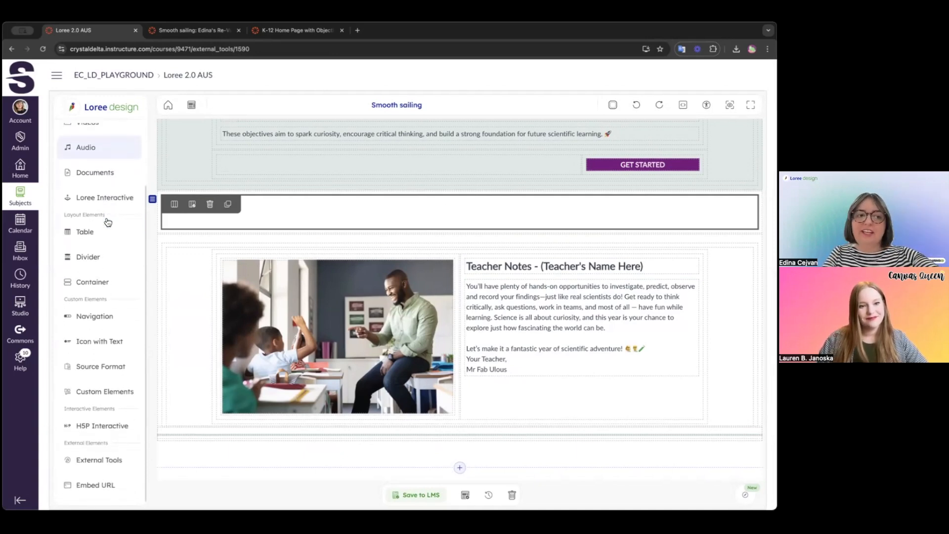
scroll(86, 270, up, 4)
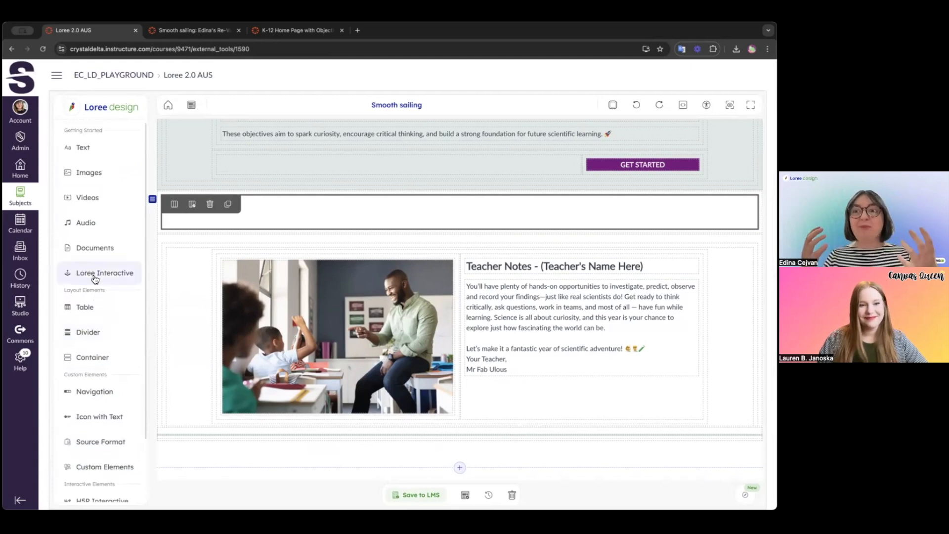
- Open Loree Interactive for the new row and browse the interactive types available for creation, down to Image Hotspot
click(95, 275)
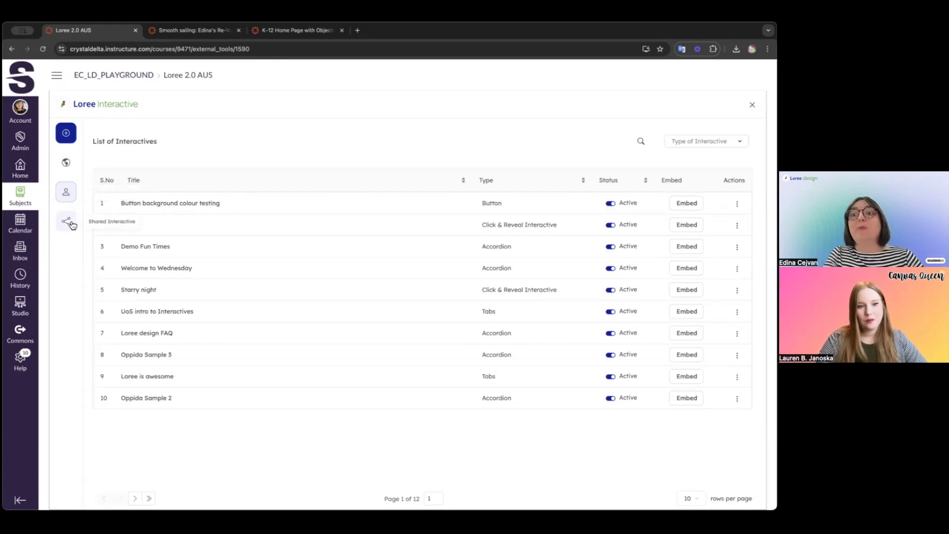
click(67, 134)
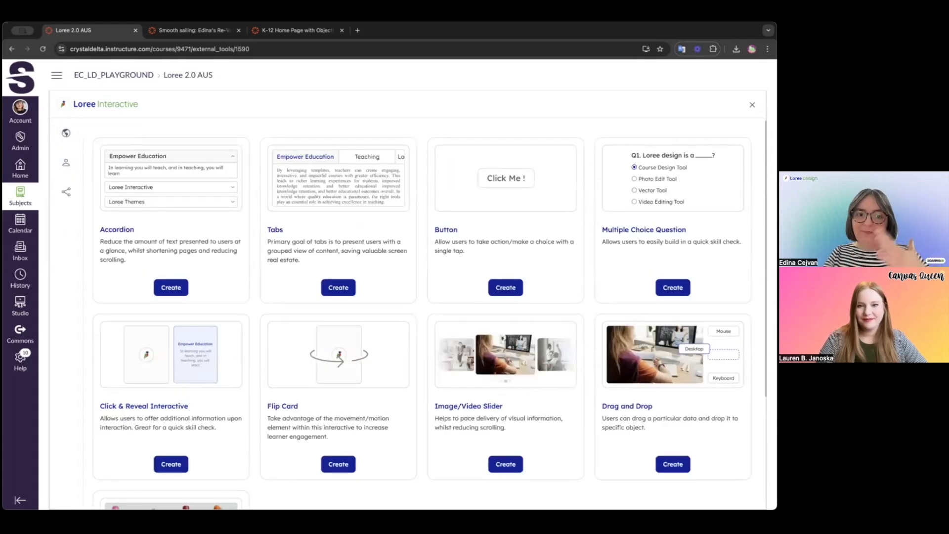
scroll(309, 207, down, 3)
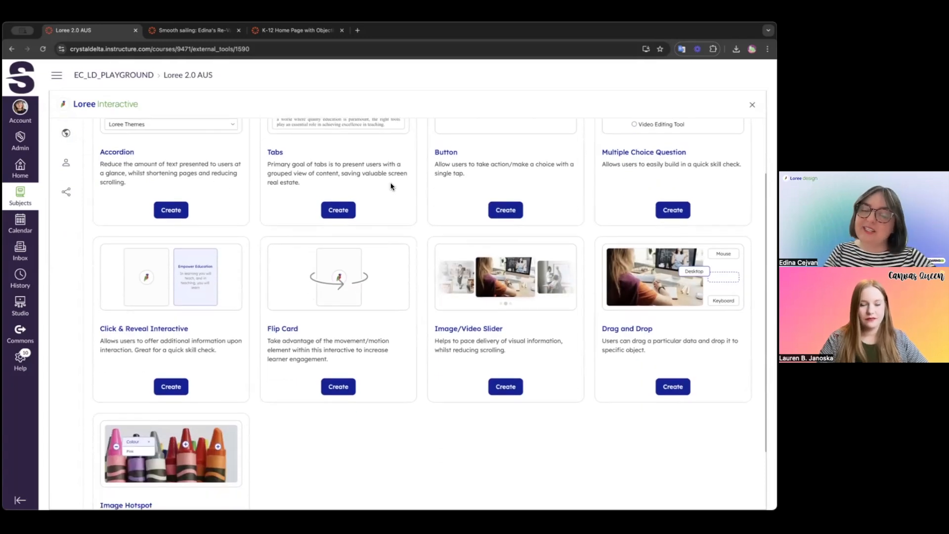
scroll(532, 151, up, 2)
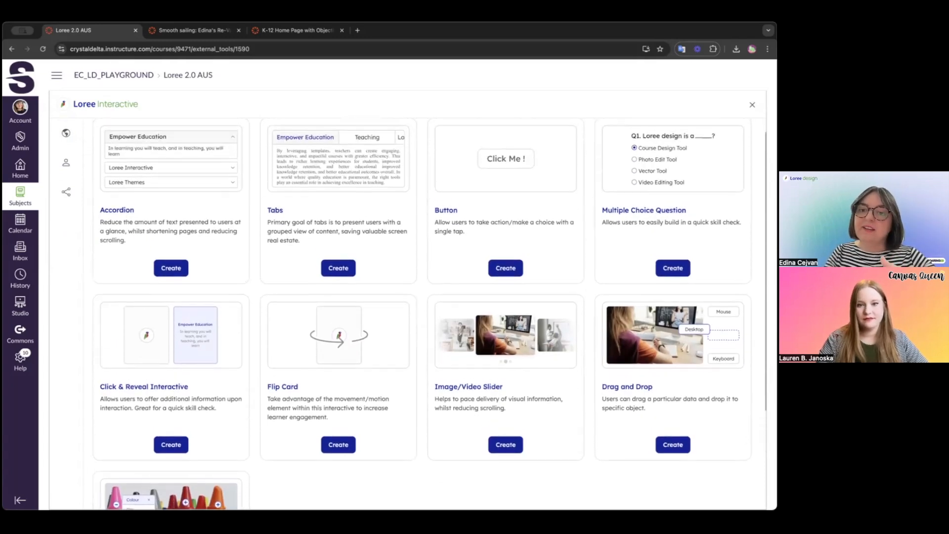
scroll(600, 191, down, 2)
scroll(431, 311, down, 1)
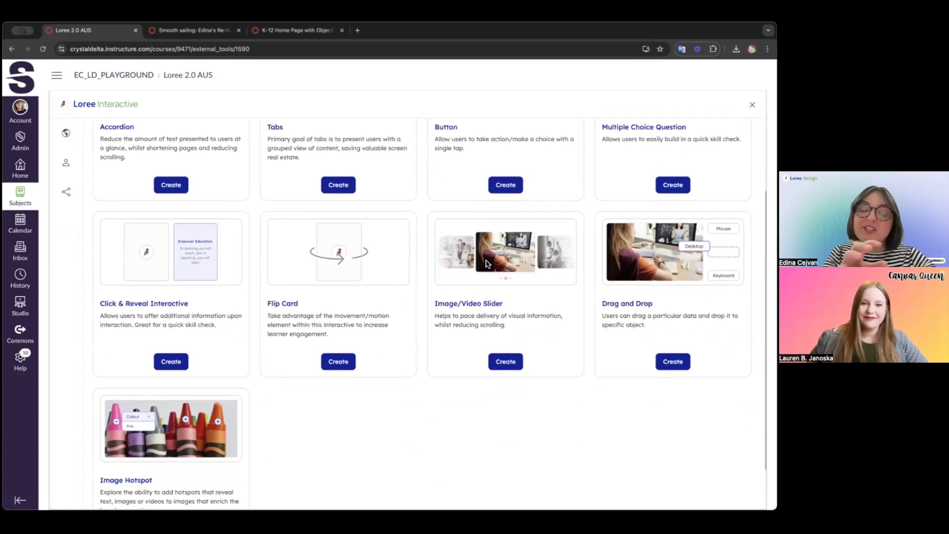
scroll(146, 267, down, 2)
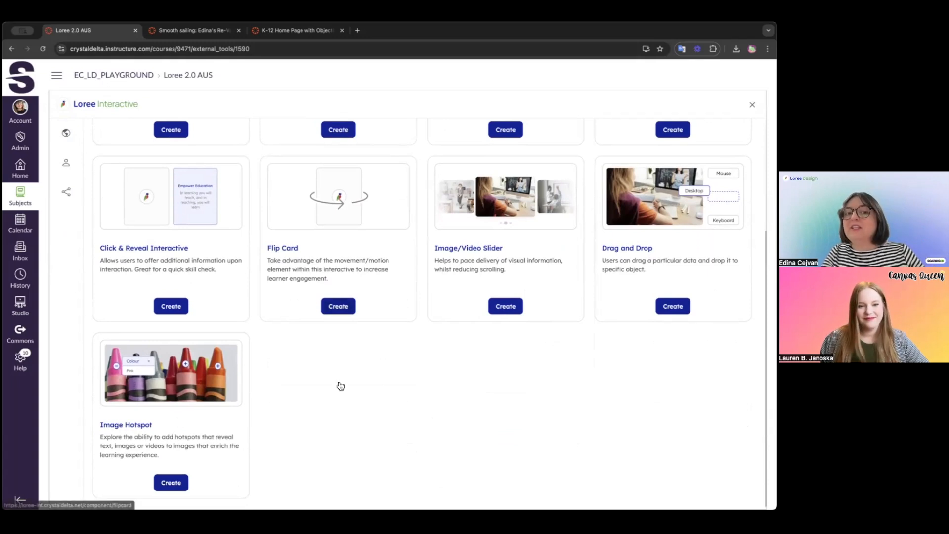
- Start a new Click & Reveal Interactive and title it "Art is super fun"
click(165, 308)
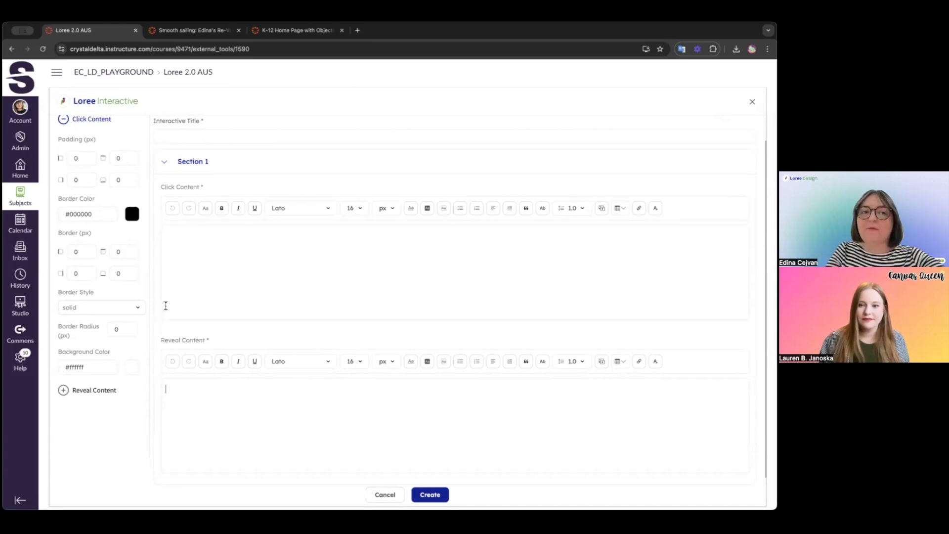
scroll(210, 256, up, 1)
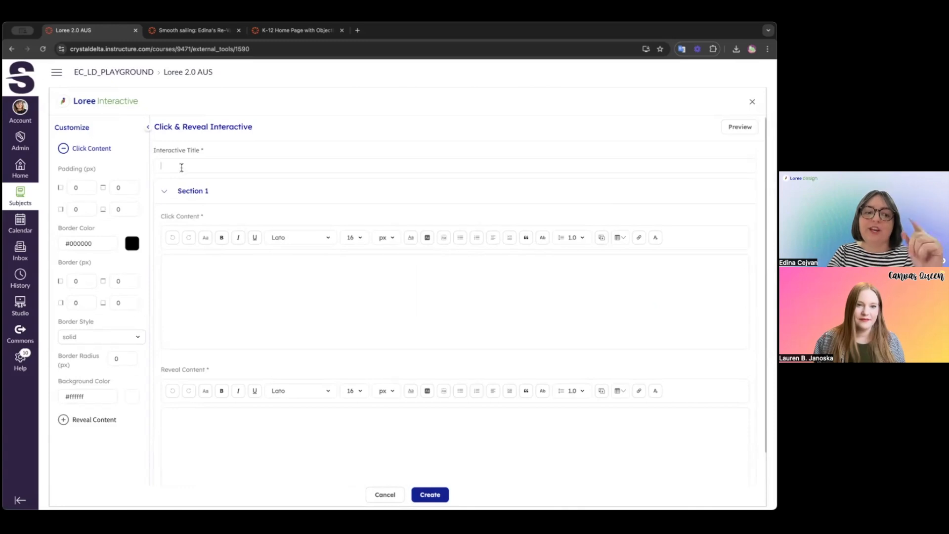
text(Art is)
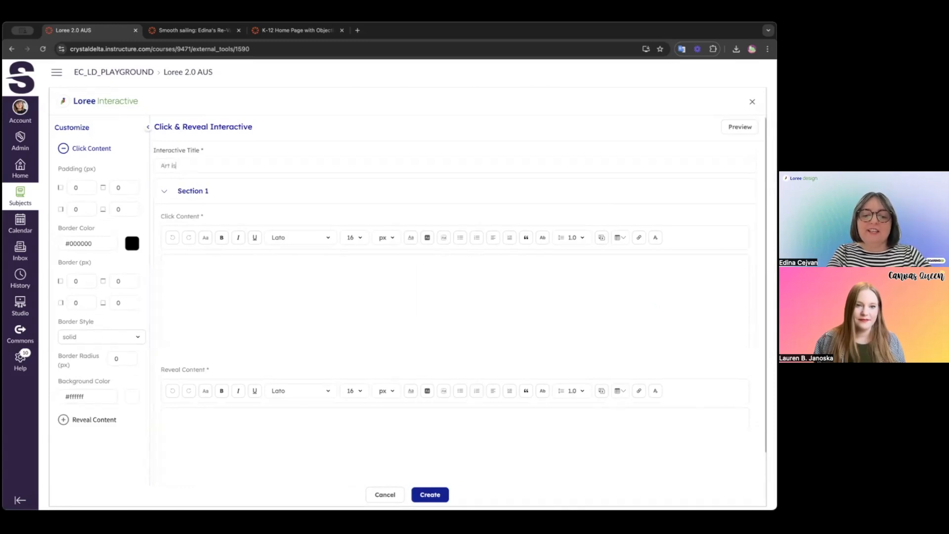
text( super fun)
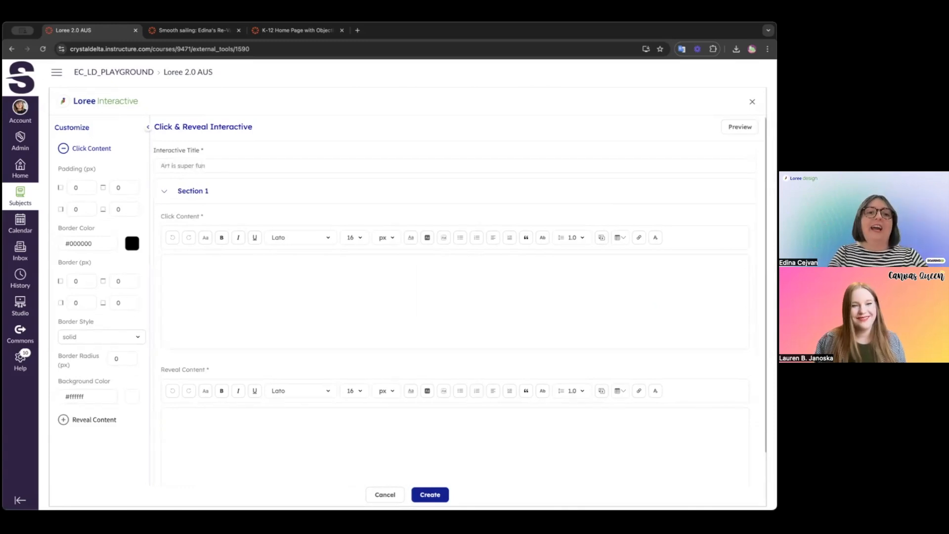
- Upload The Starry Night.jpg into Section 1's click content, marking it as a decorative image
click(232, 273)
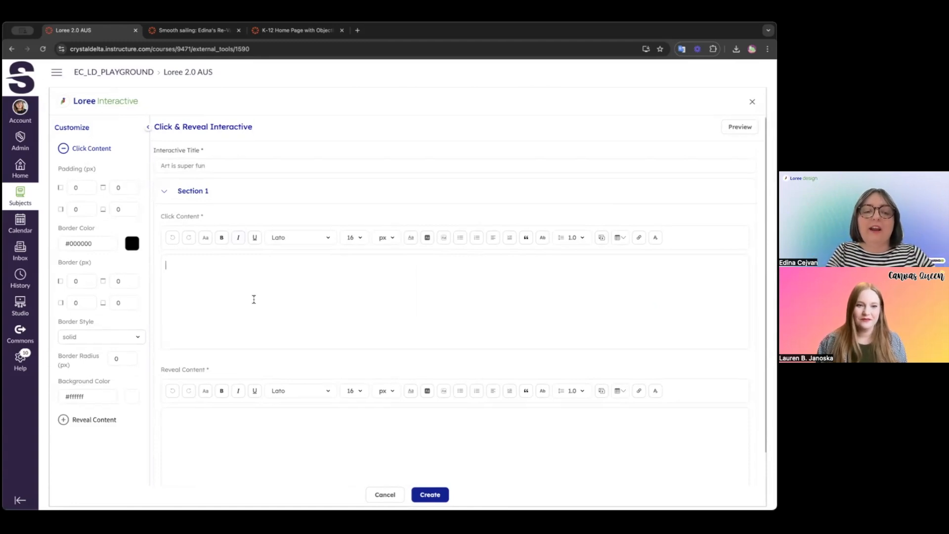
click(601, 239)
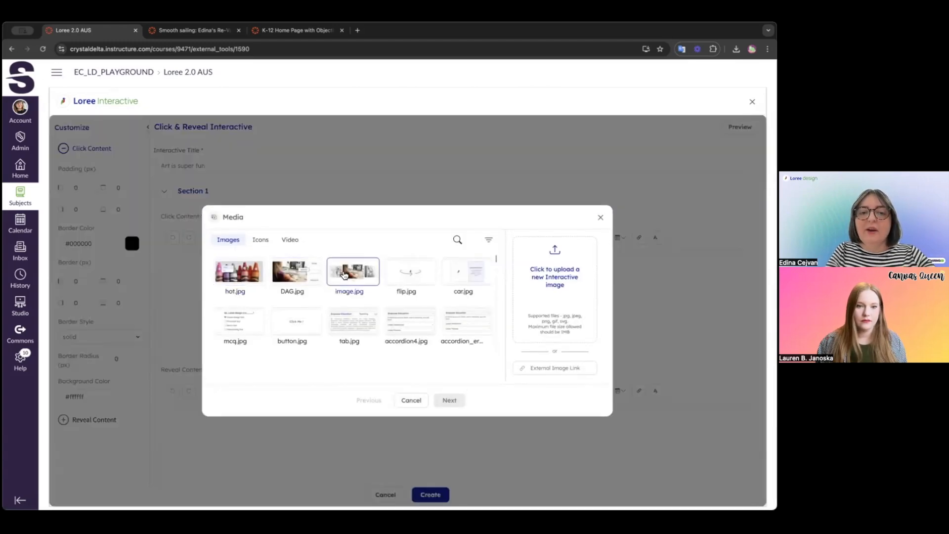
click(552, 275)
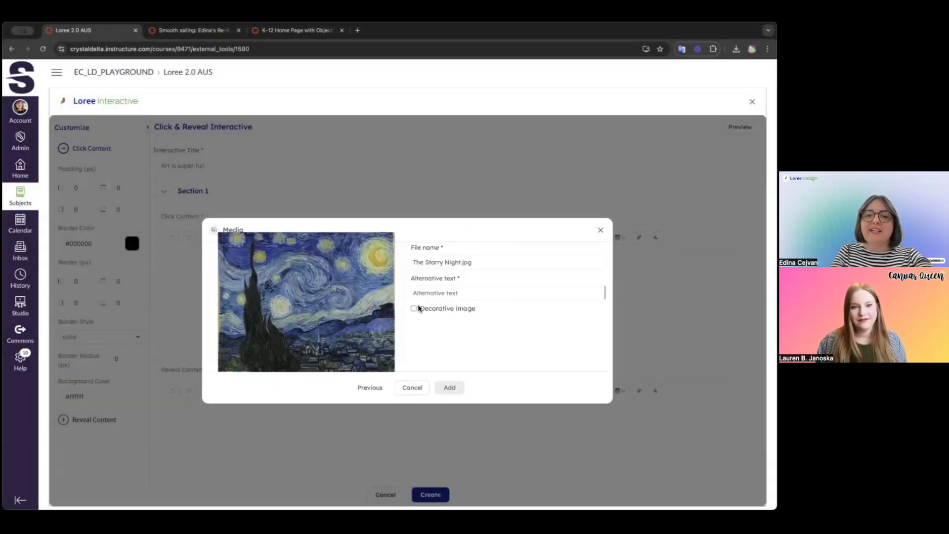
click(415, 309)
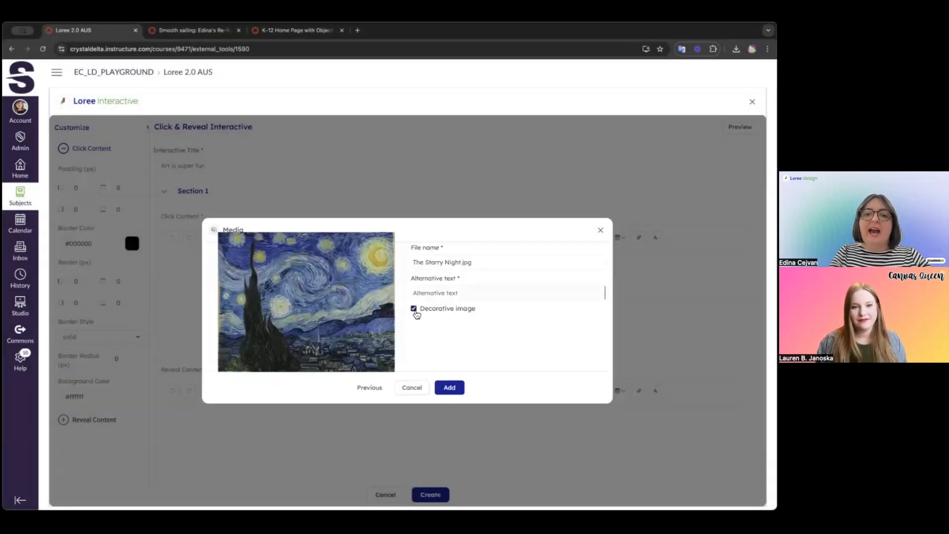
click(450, 389)
- Shrink the painting in Section 1's click content proportionally to roughly three quarters of its inserted width
scroll(573, 300, down, 8)
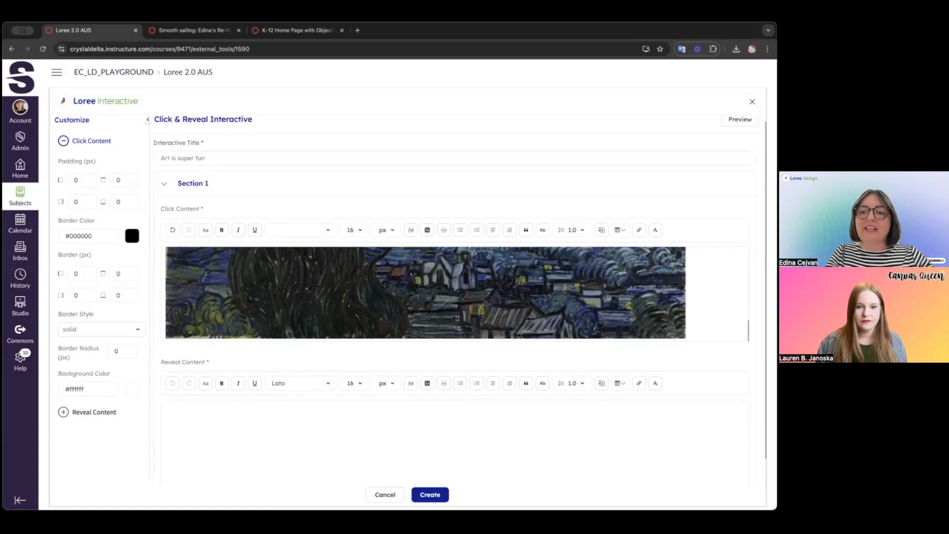
click(573, 300)
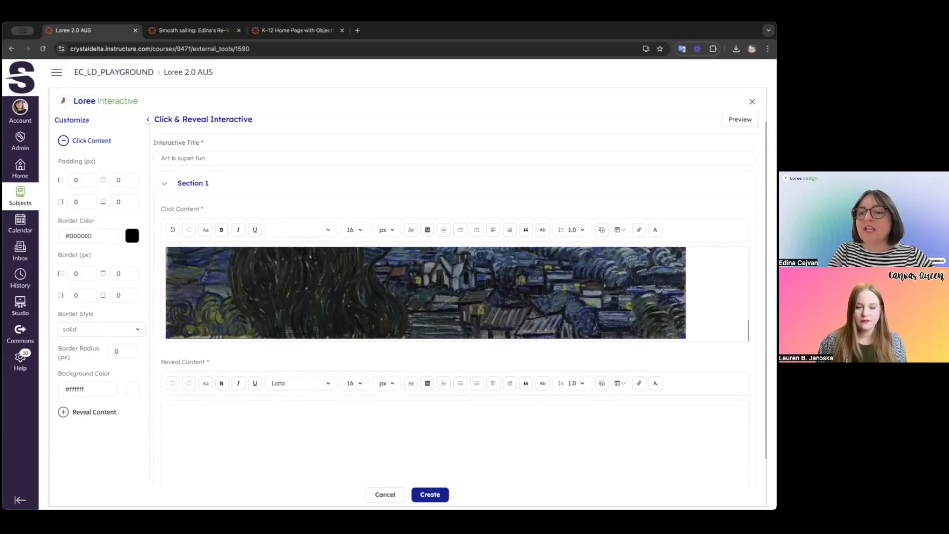
drag(683, 336, 541, 281)
- Add the caption "The Starry Night" on a new line below the painting in Section 1's click content
click(556, 268)
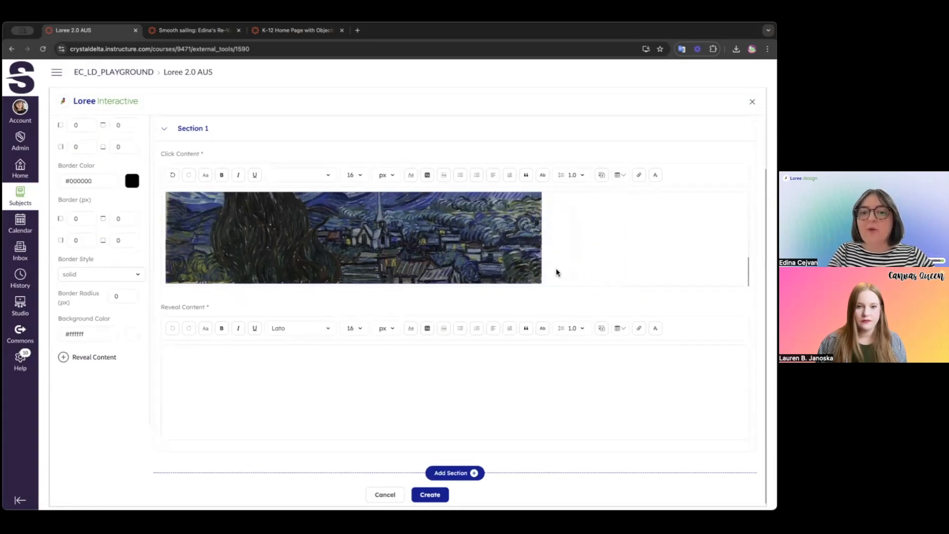
key(Return)
text(The S)
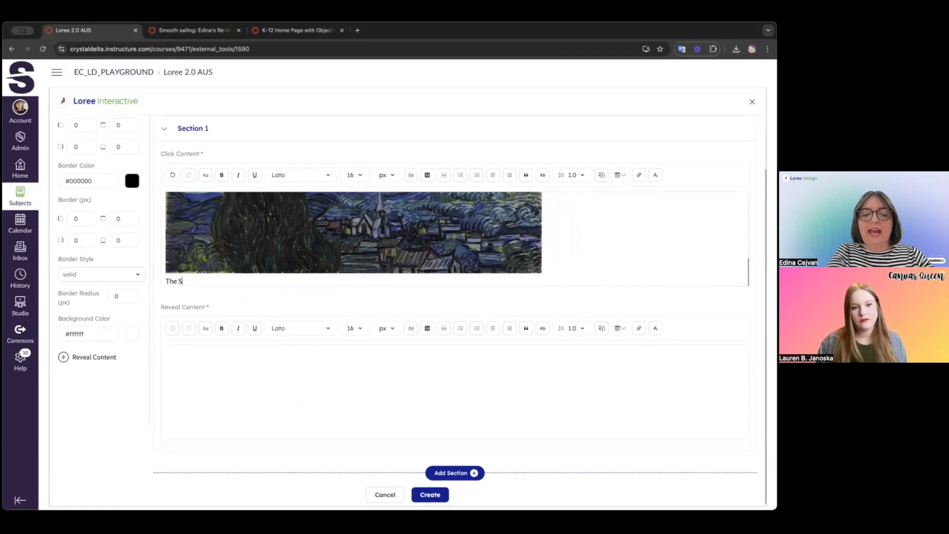
text(tarry)
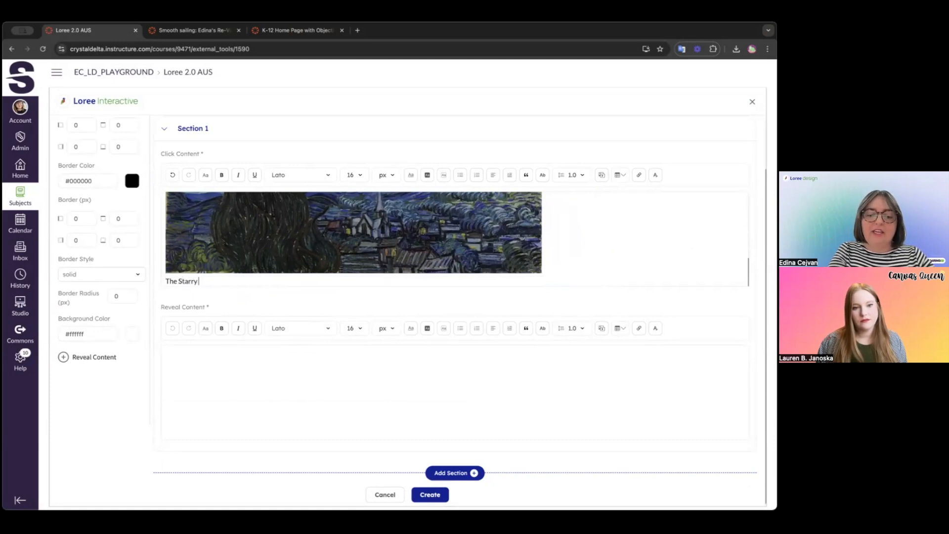
text( Night)
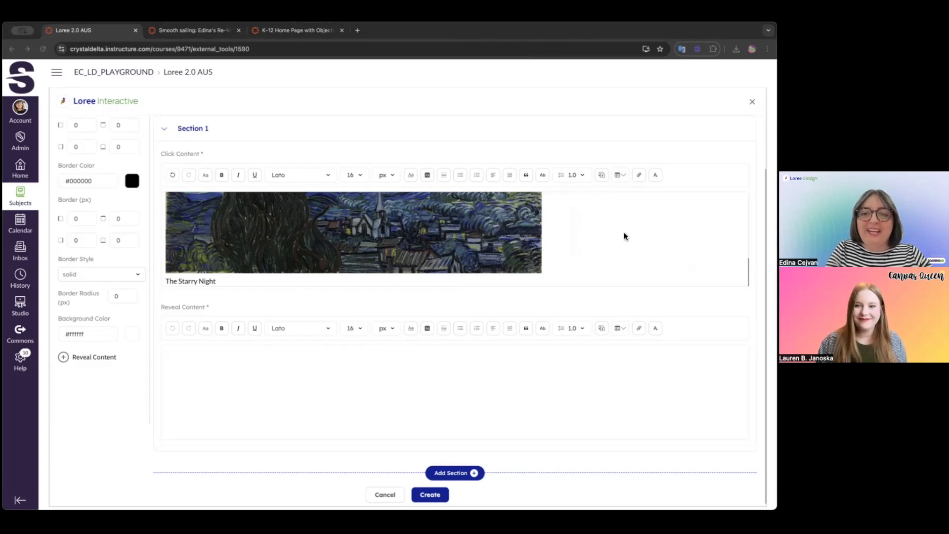
- Fill Section 1's reveal content with the description of The Starry Night as Vincent van Gogh's June 1889 oil painting, and add a second section
click(195, 363)
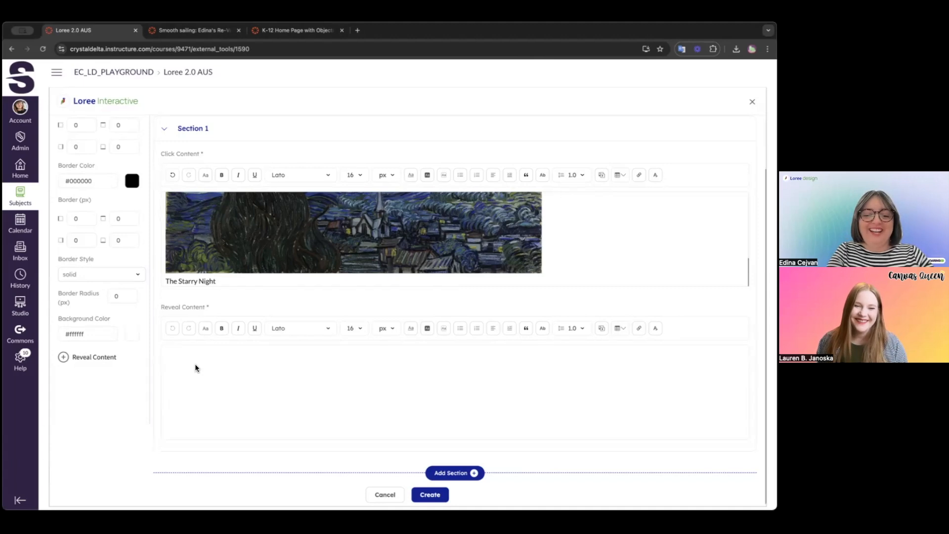
text(The Starry Night, often called simply Starry Night, is an oil-on-canvas painting by the Dutch Post-Impressionist painter Vincent van Gogh. Painted in June 1889, it depicts the view from the east-facing window of his asylum room at Saint-Rémy-de-Provence, just before sunrise, with the addition of an imaginary village.)
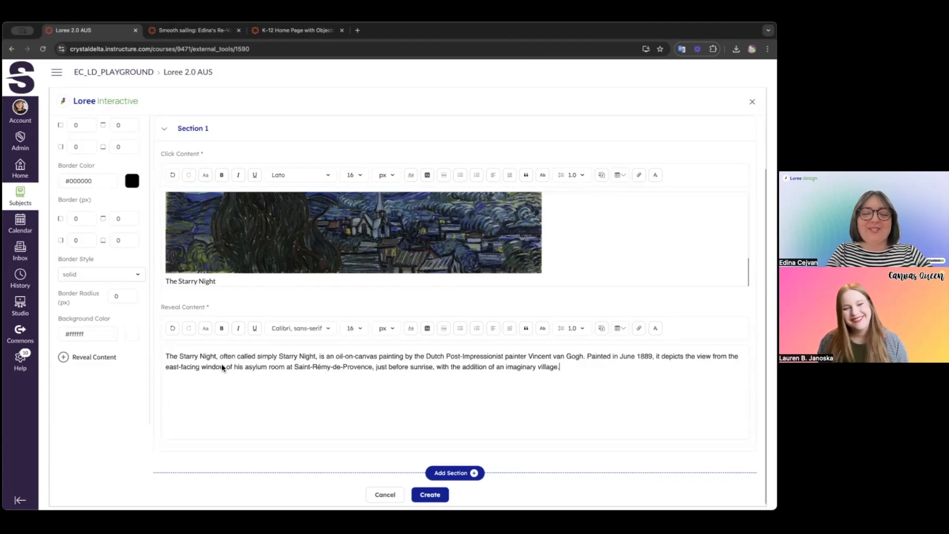
click(451, 473)
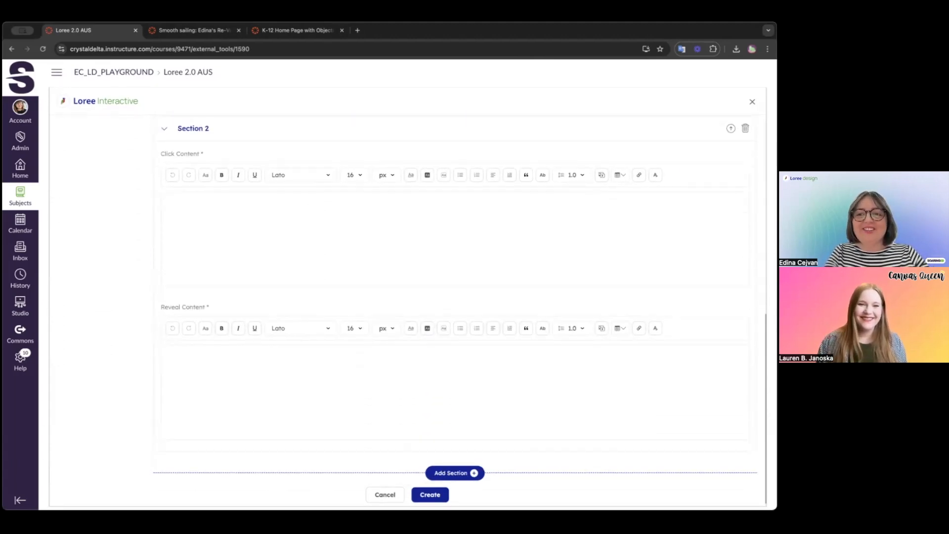
- Upload Mona Lisa.jpeg into Section 2's click content, marking it as a decorative image
click(601, 176)
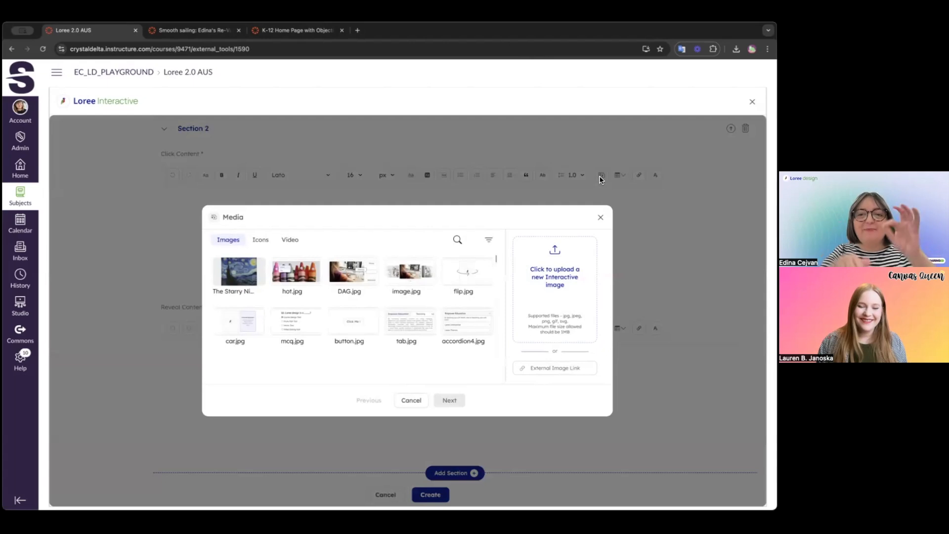
click(556, 278)
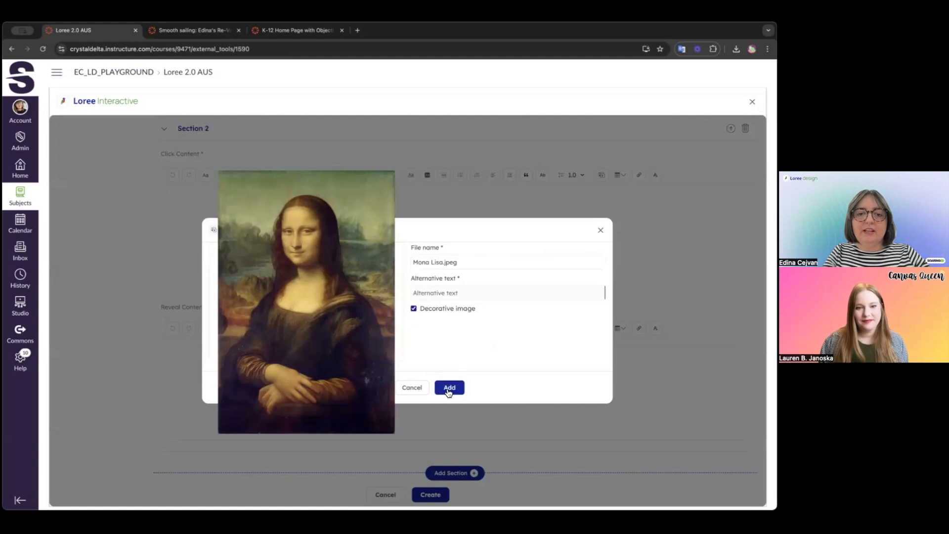
click(449, 387)
- Shrink the painting slightly, caption it "Mona Lisa" on a new line, and fill Section 2's reveal content with the description of Leonardo da Vinci's portrait
scroll(445, 237, down, 10)
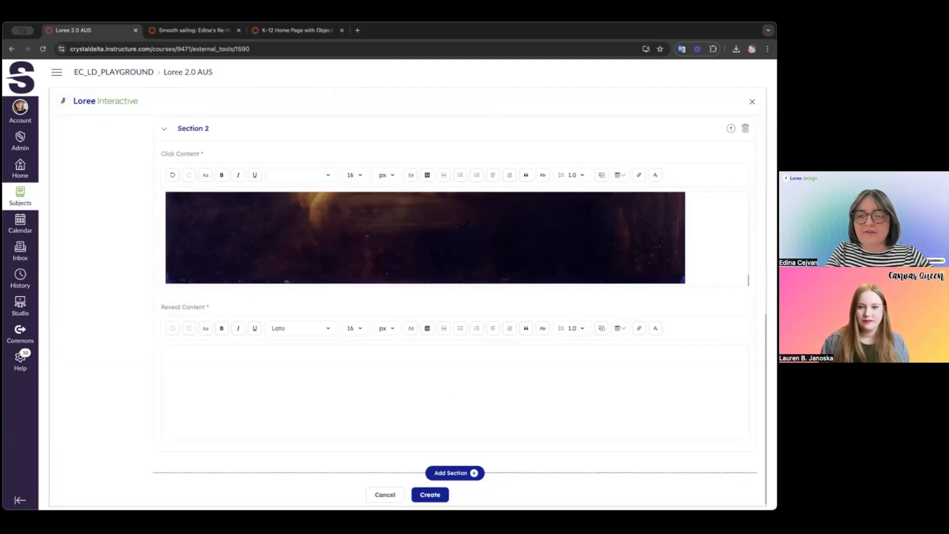
click(619, 270)
key(Return)
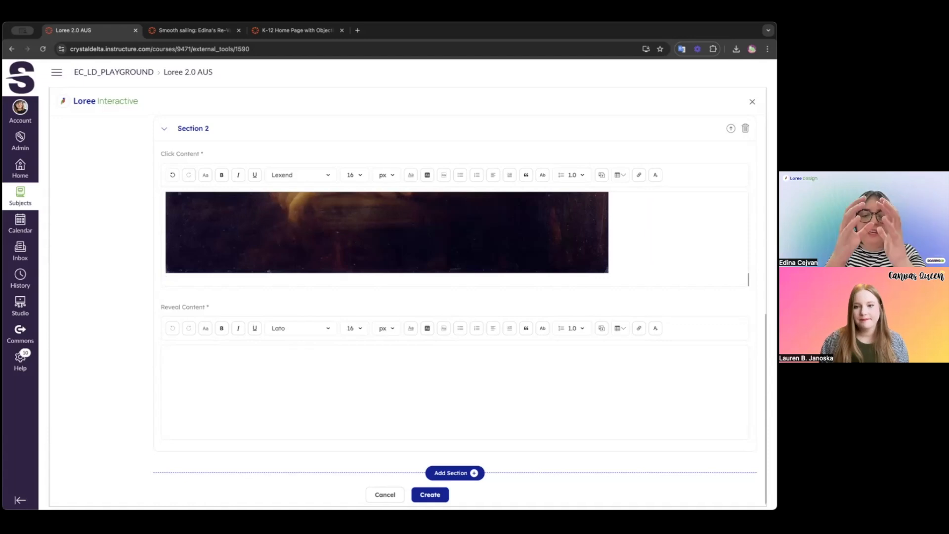
text(Mona Lisa)
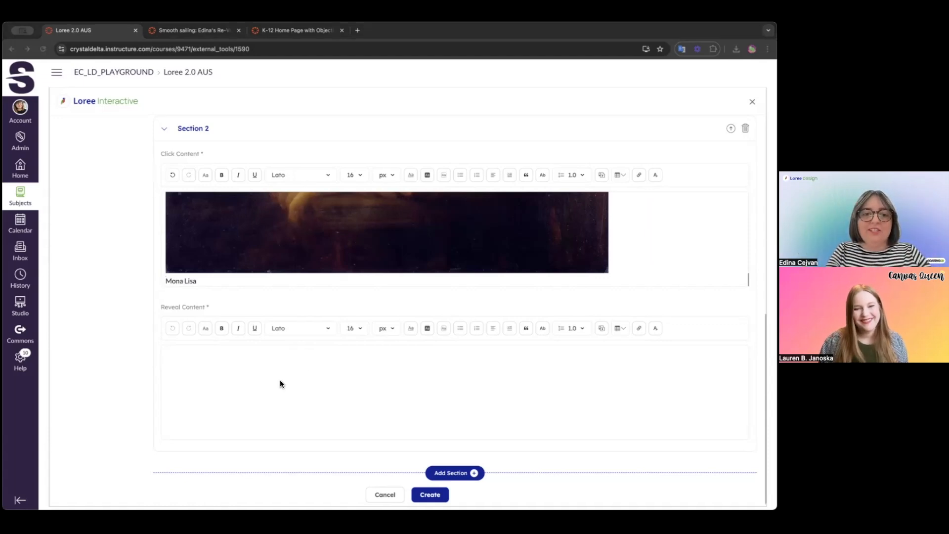
click(274, 381)
text(The Mona Lisa is a half-length portrait painting by the Italian artist Leonardo da Vinci. Considered an archetypal masterpiece of the Italian Renaissance, it has been described as "the best known, the most visited, the most written about, the most sung about, [and] the most parodied work of art in the world.")
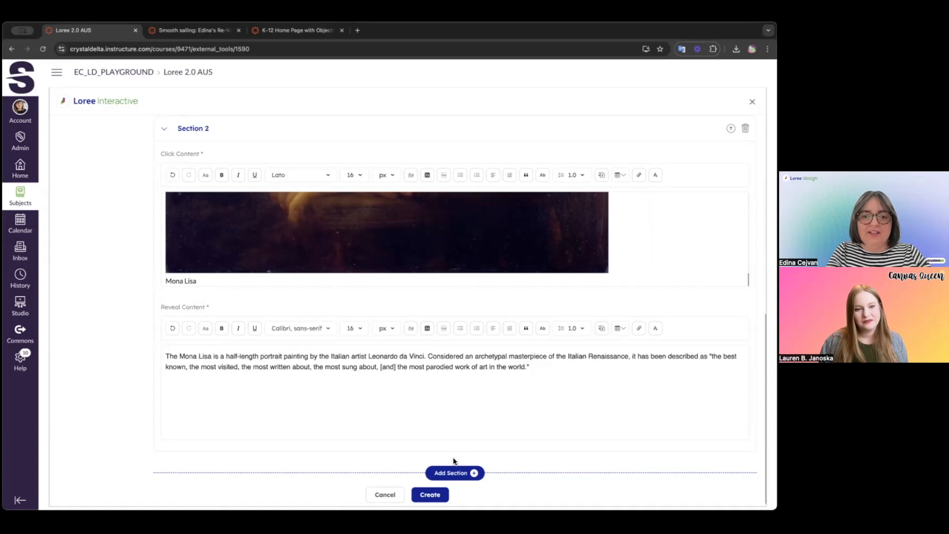
- Add a third section with the uploaded Vermeer painting, the caption "The Girl with the Pearl Earring", and its c. 1665 oil painting description as reveal content
click(452, 473)
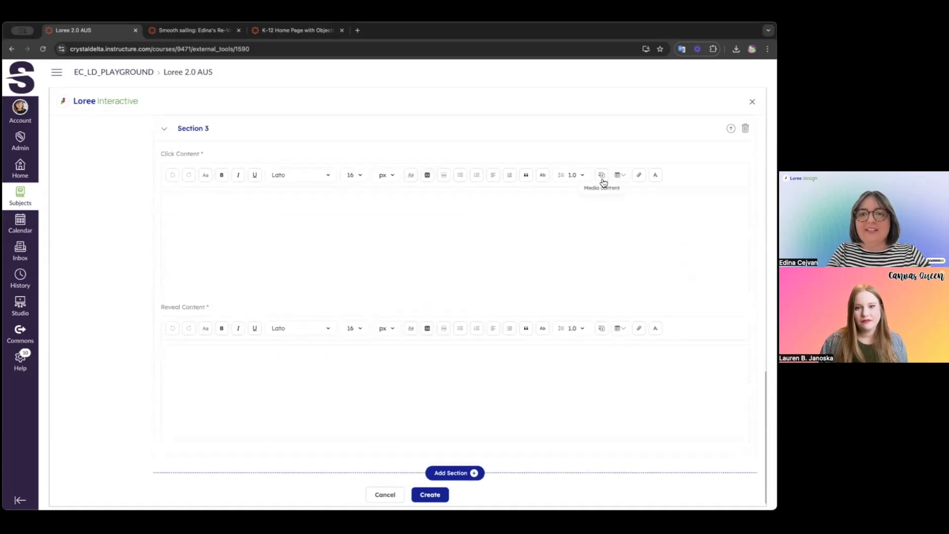
click(602, 175)
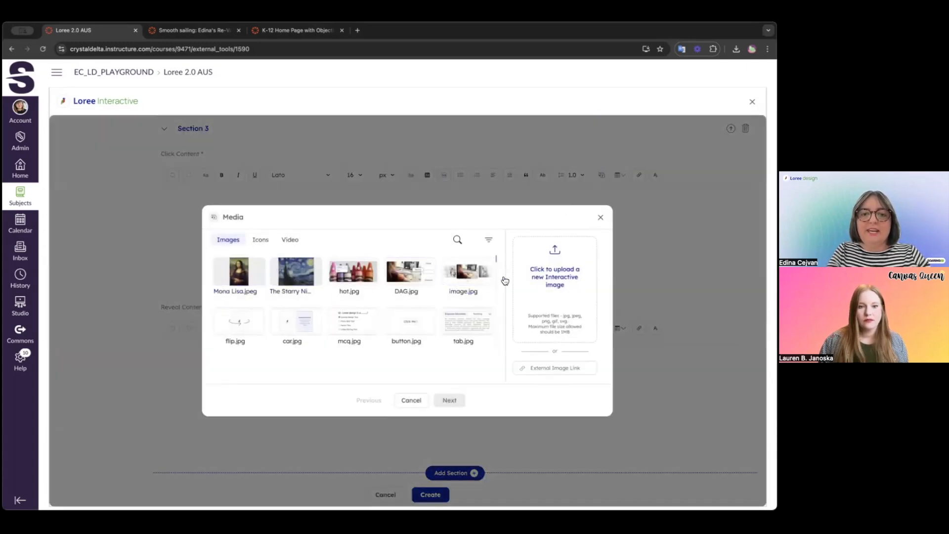
click(544, 280)
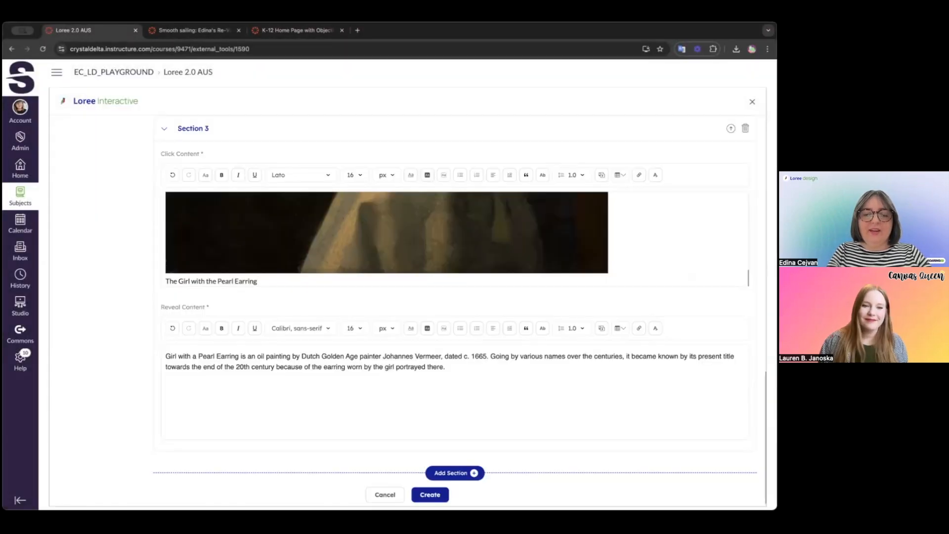
- Preview the Click & Reveal interactive and reveal the descriptions of all three paintings
scroll(587, 330, up, 15)
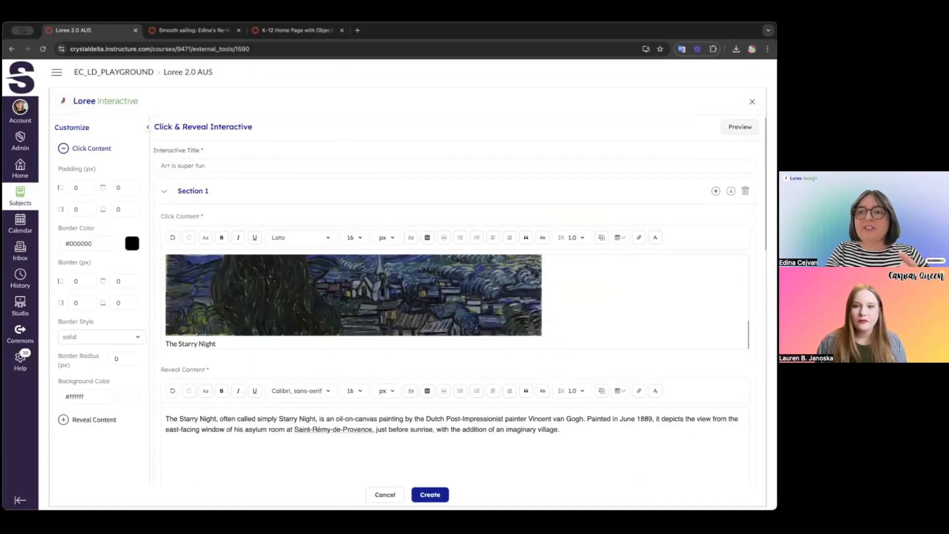
click(740, 127)
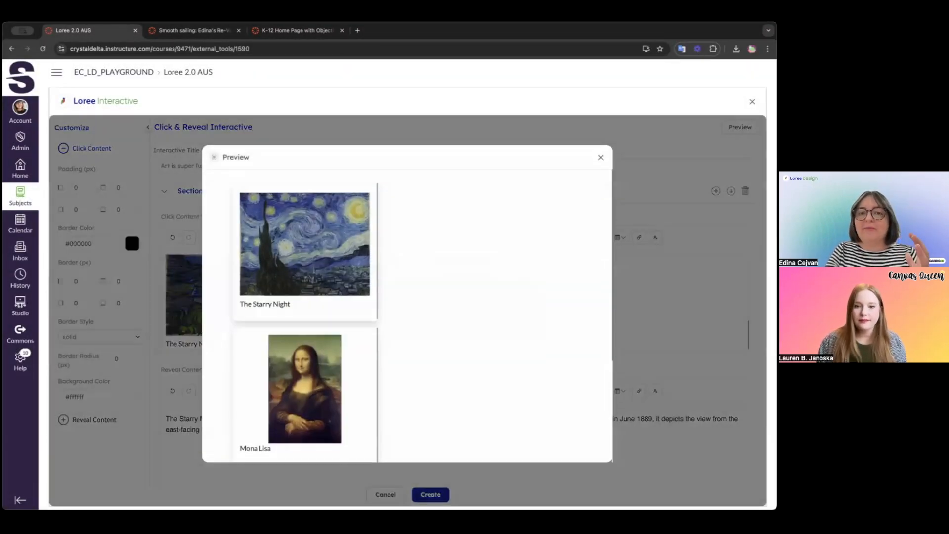
click(322, 265)
scroll(357, 303, down, 3)
click(356, 269)
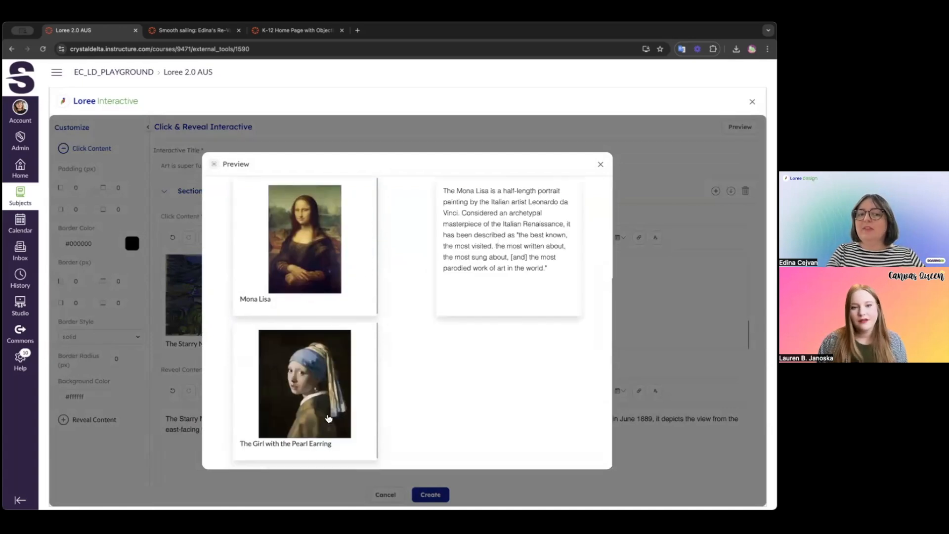
click(328, 419)
scroll(328, 419, up, 3)
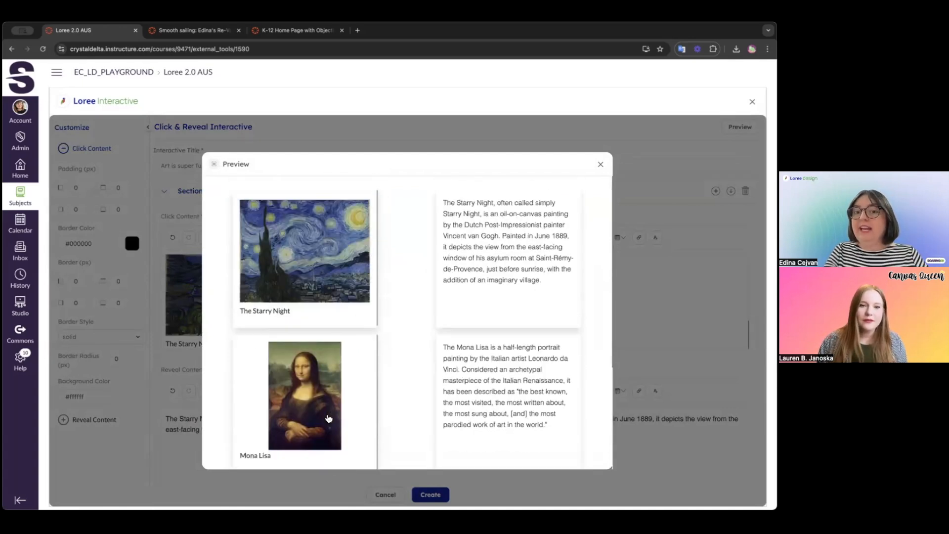
click(601, 165)
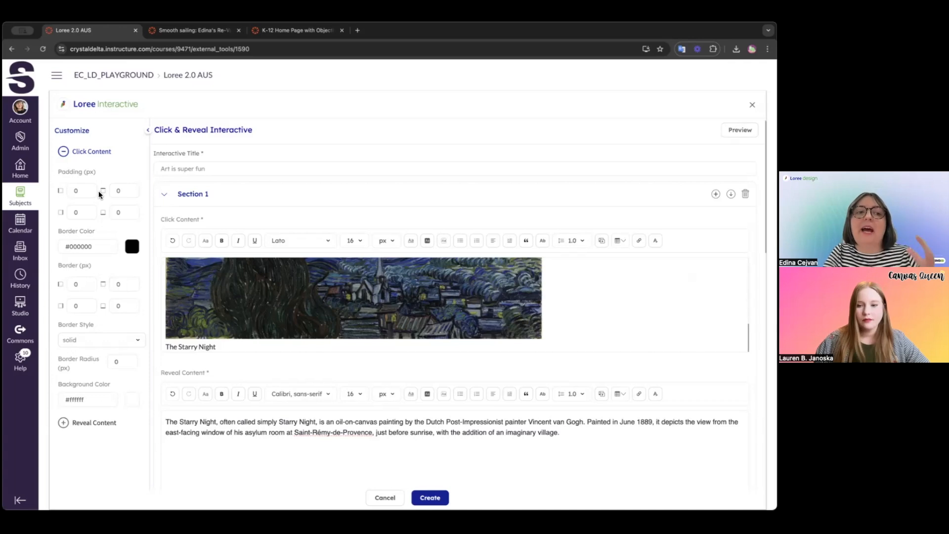
- Give the click content a dark blue border color, #1411A5, and a 3 px left border
scroll(100, 244, down, 4)
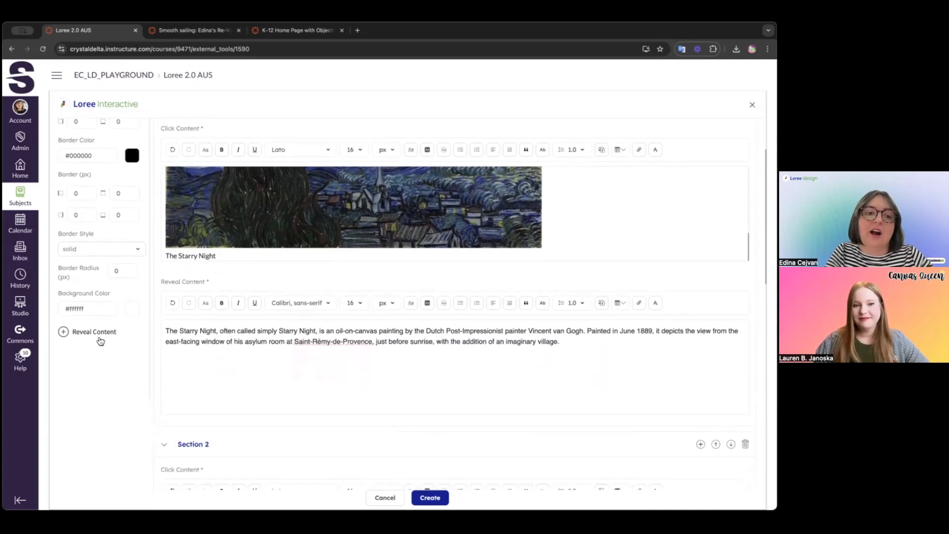
scroll(97, 334, up, 1)
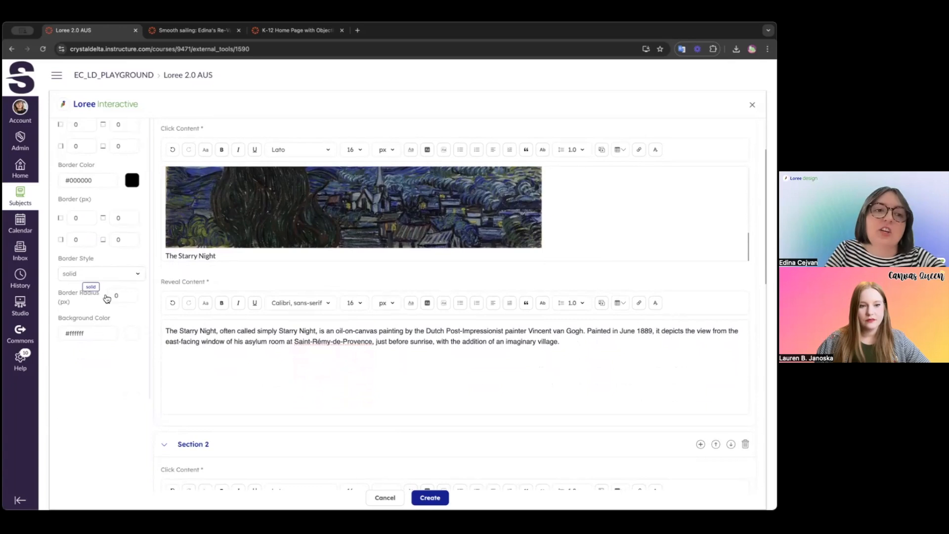
scroll(106, 298, up, 4)
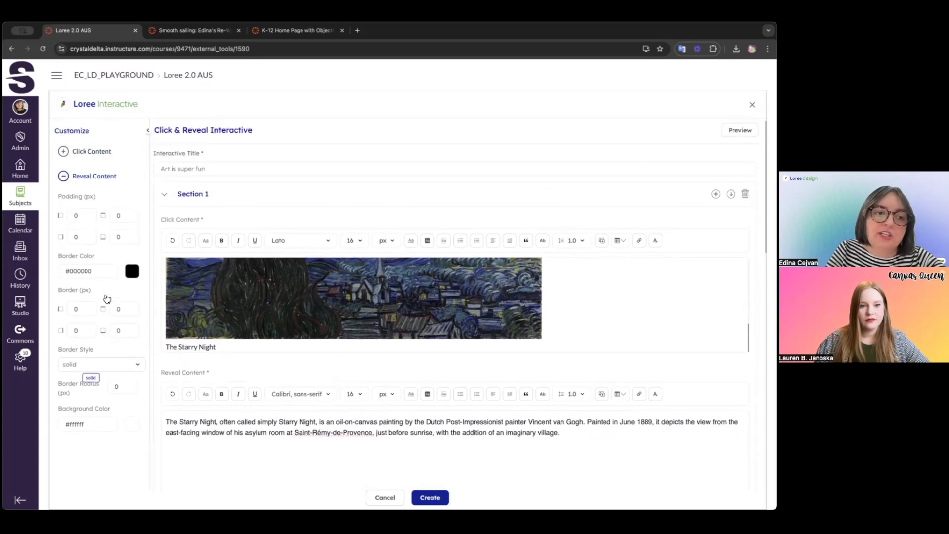
click(64, 151)
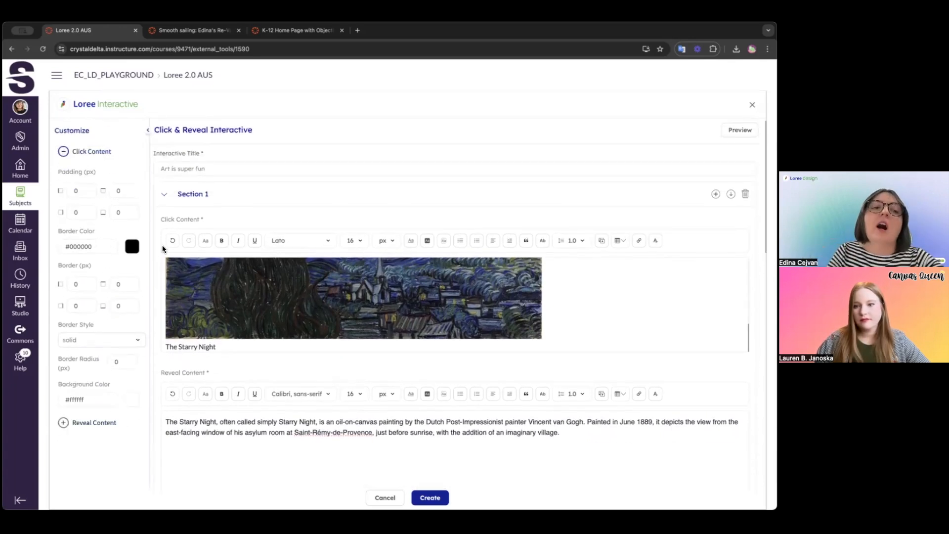
click(134, 247)
click(197, 317)
drag(207, 277, 241, 275)
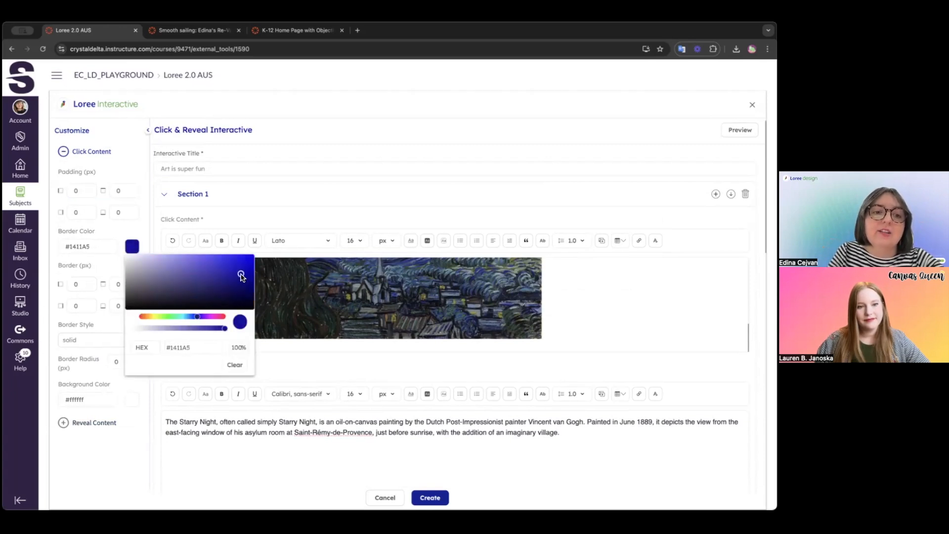
key(Escape)
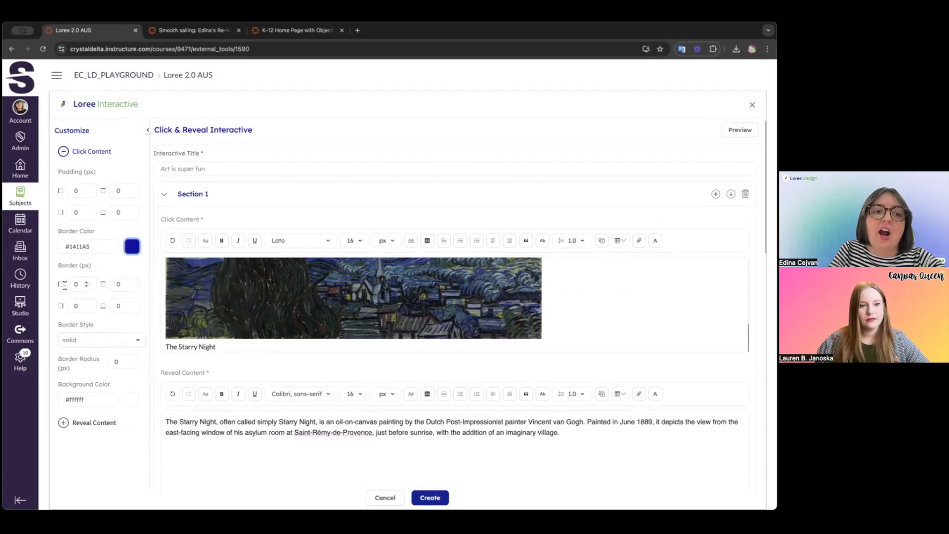
click(87, 283)
click(87, 282)
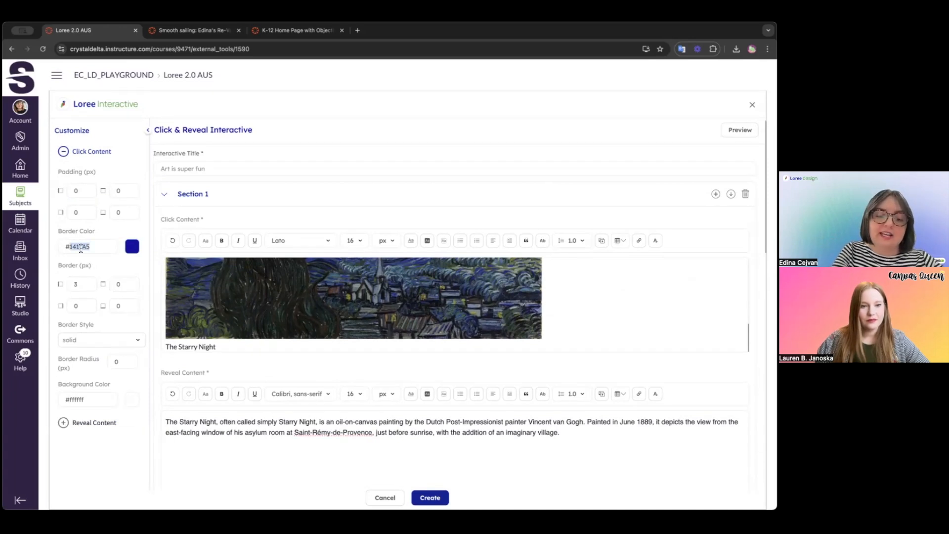
- Give the reveal content the matching border color #1411A5 and a 3 px right border
click(64, 423)
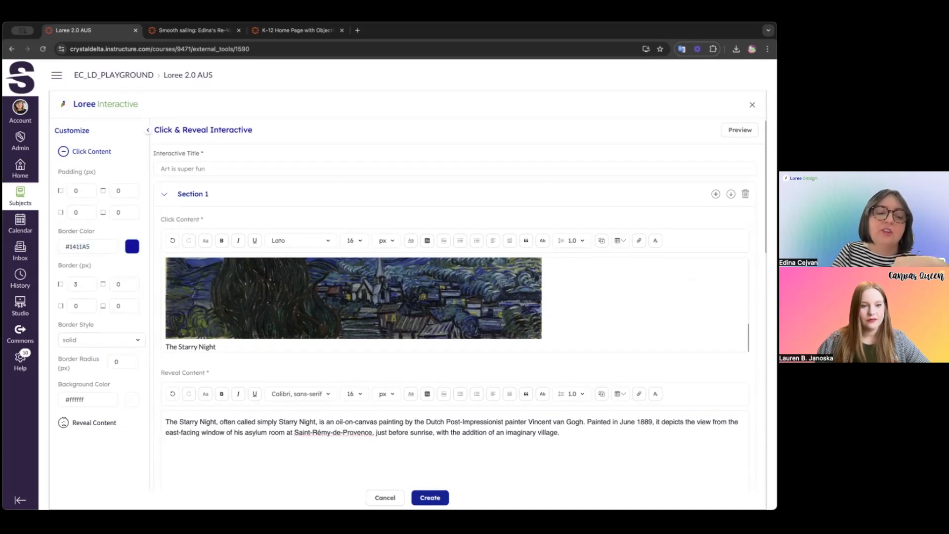
click(131, 270)
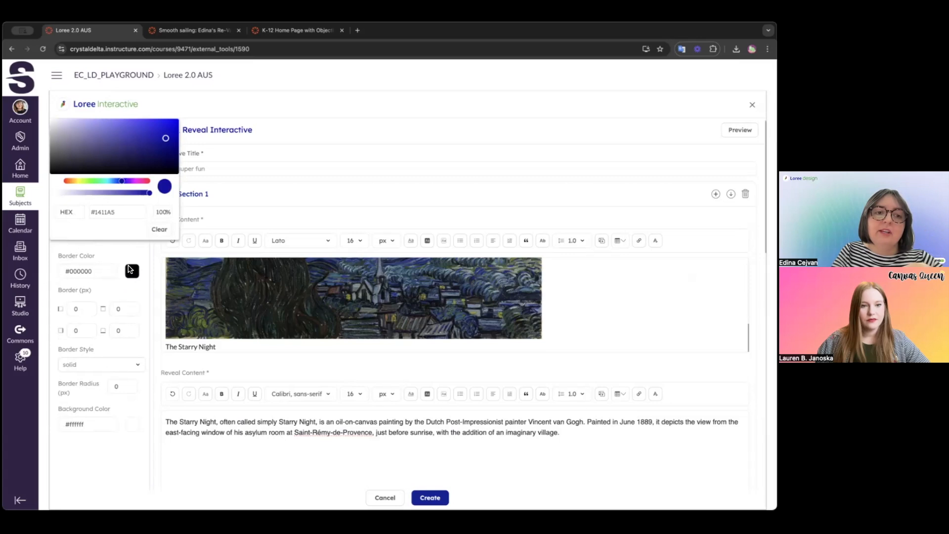
click(112, 214)
key(Return)
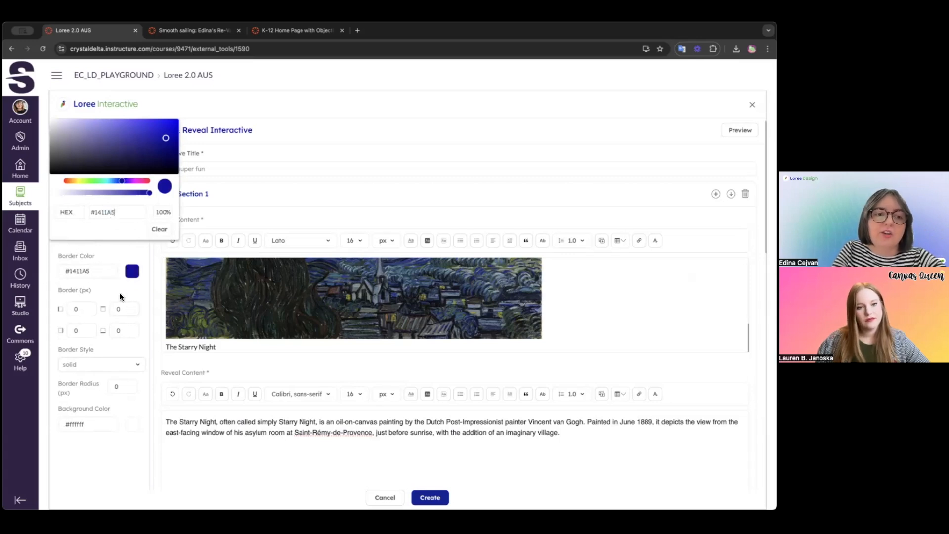
click(120, 297)
click(87, 327)
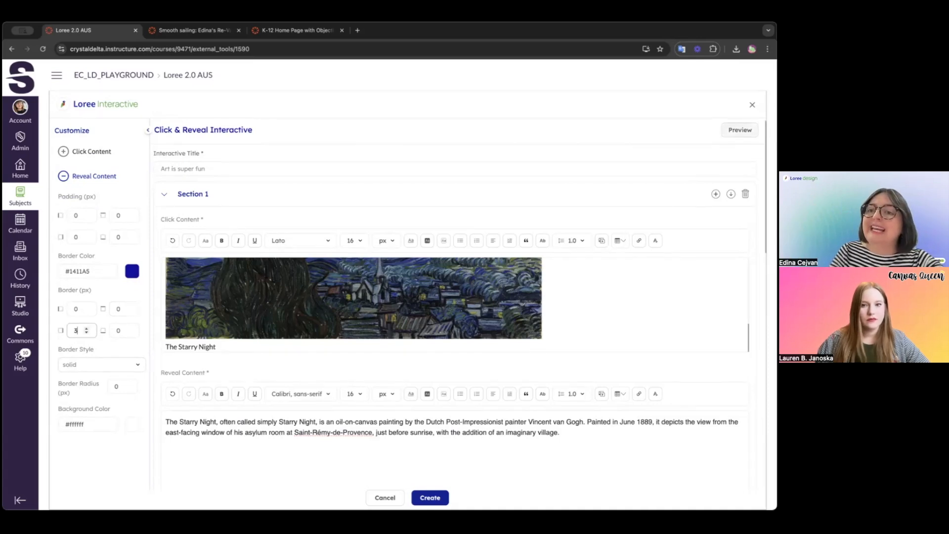
- Preview the bordered cards and reveal the description of The Starry Night
click(740, 130)
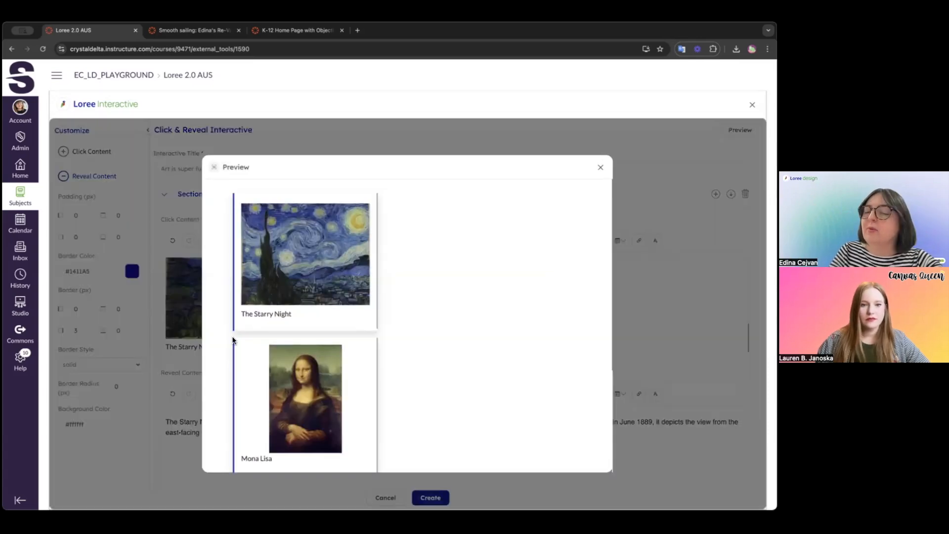
click(286, 268)
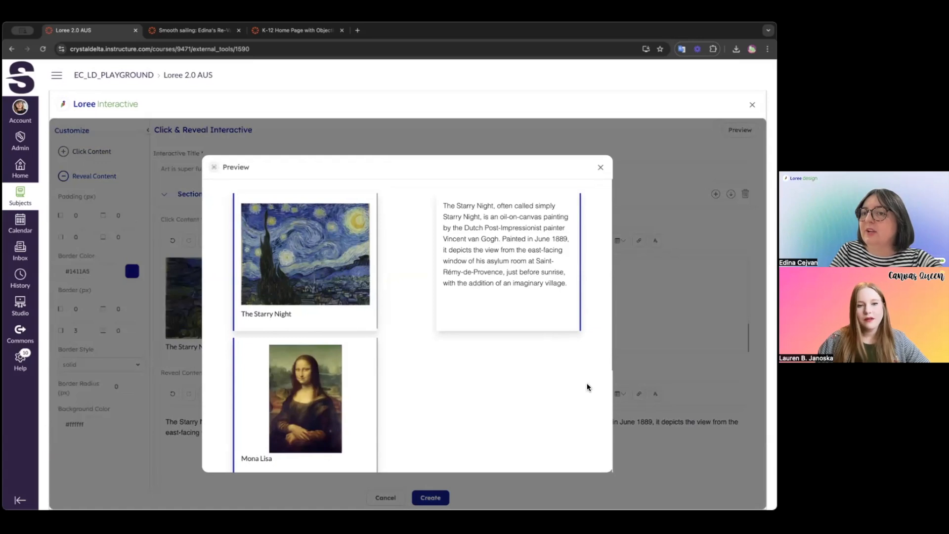
click(600, 167)
- Highlight the Mona Lisa description in Section 2's reveal content from "the Italian artist" to "work of art" with an olive-green background color
scroll(470, 341, down, 4)
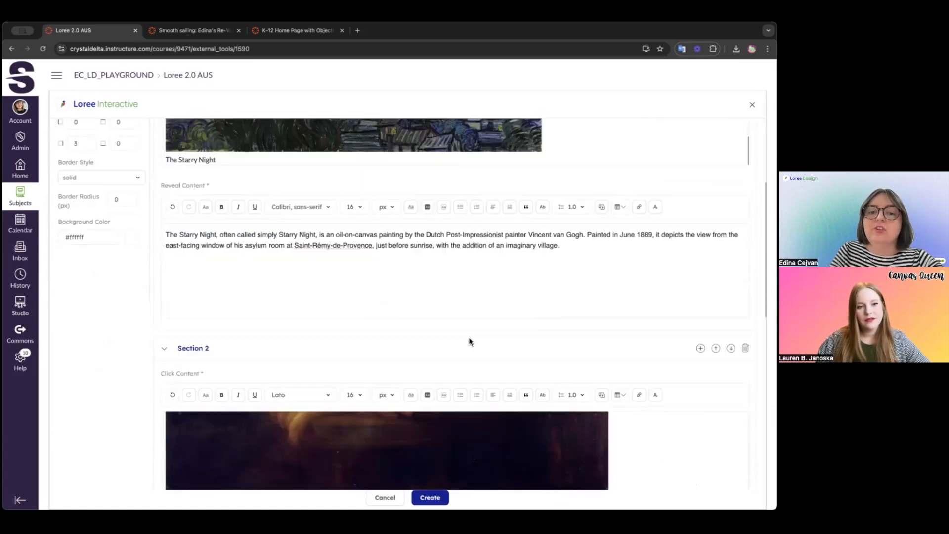
scroll(470, 341, down, 5)
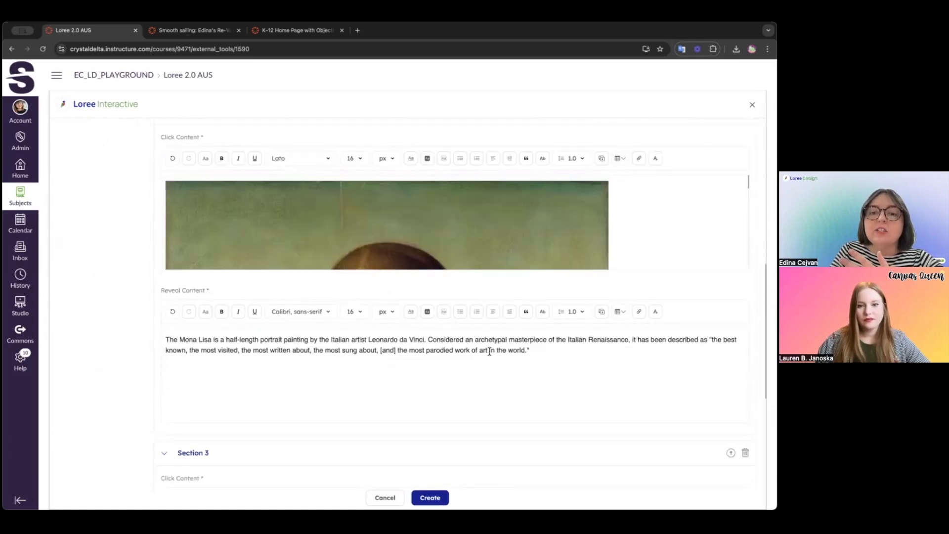
drag(489, 351, 319, 340)
click(428, 313)
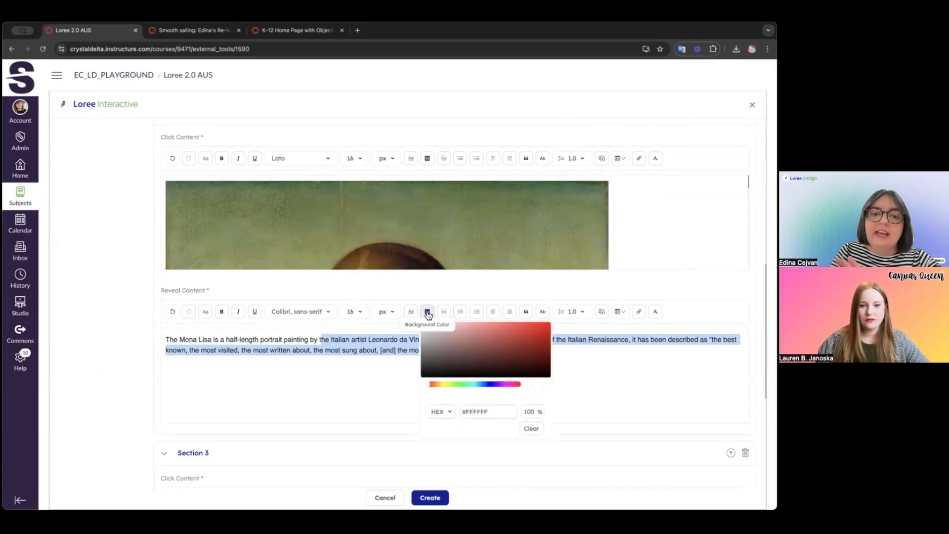
click(444, 384)
click(491, 325)
click(630, 401)
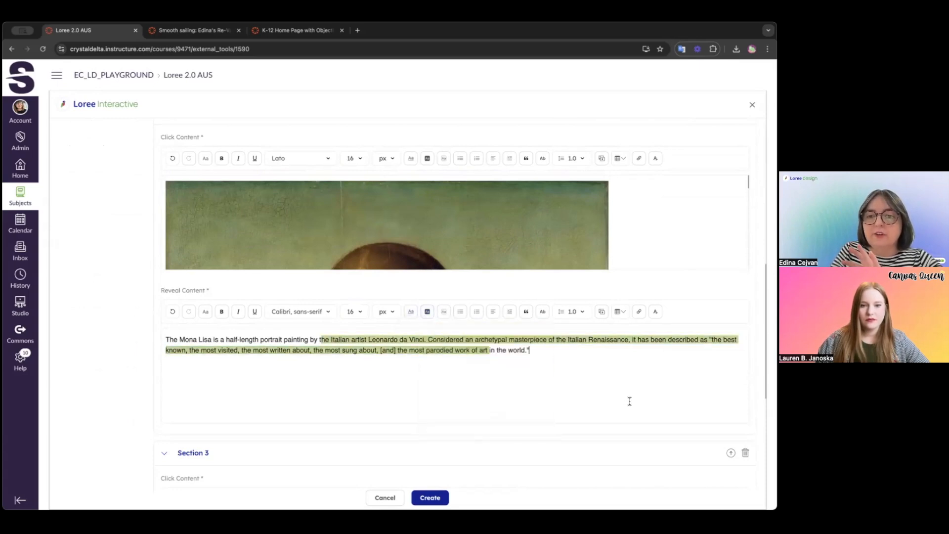
key(Return)
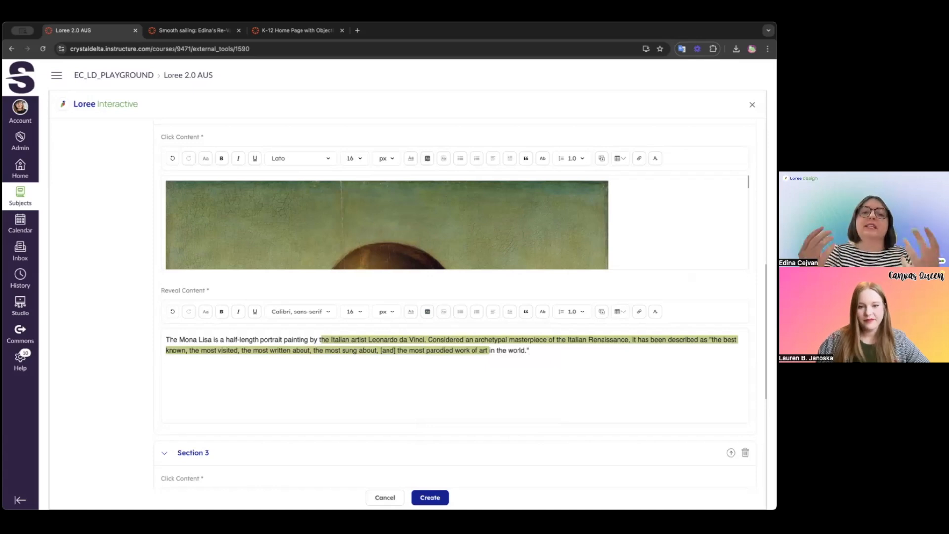
- Create the "Art is super fun" Click & Reveal as My Interactive
scroll(621, 354, up, 10)
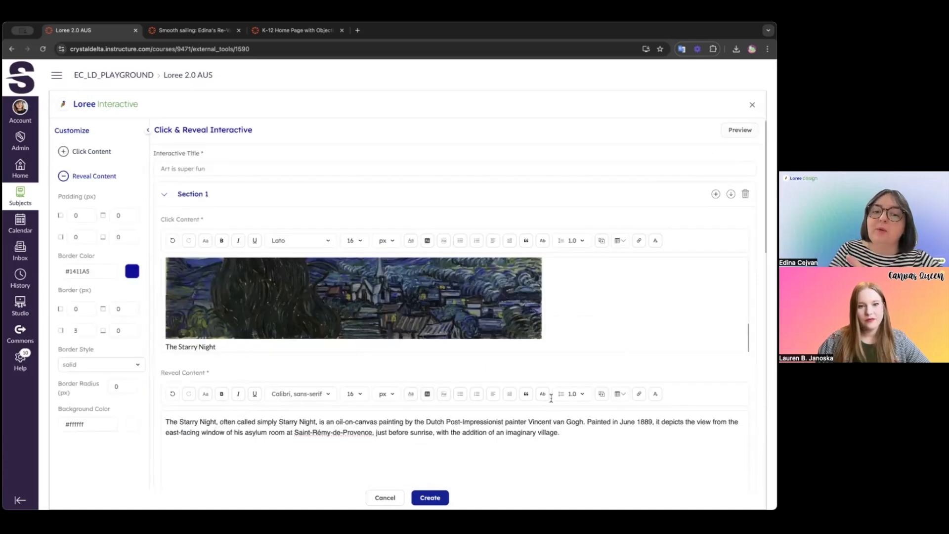
click(430, 497)
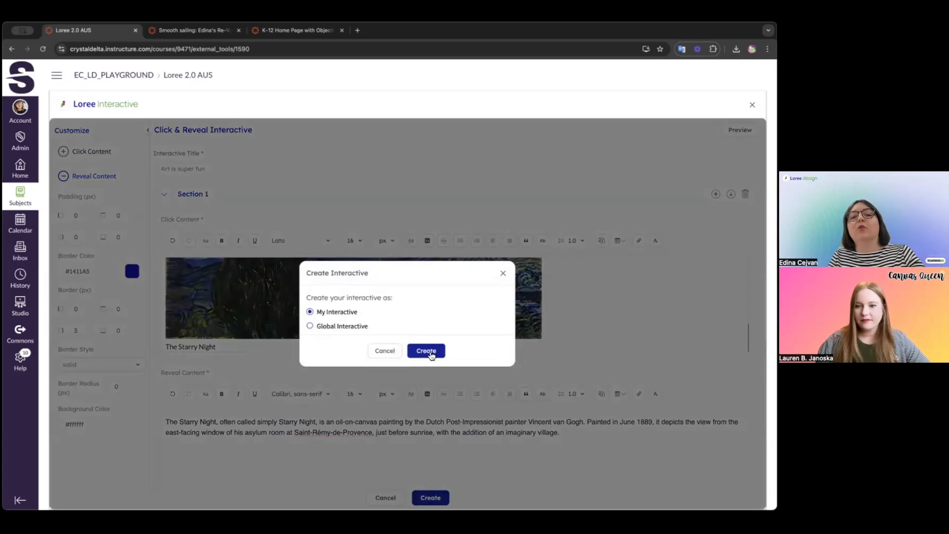
click(430, 351)
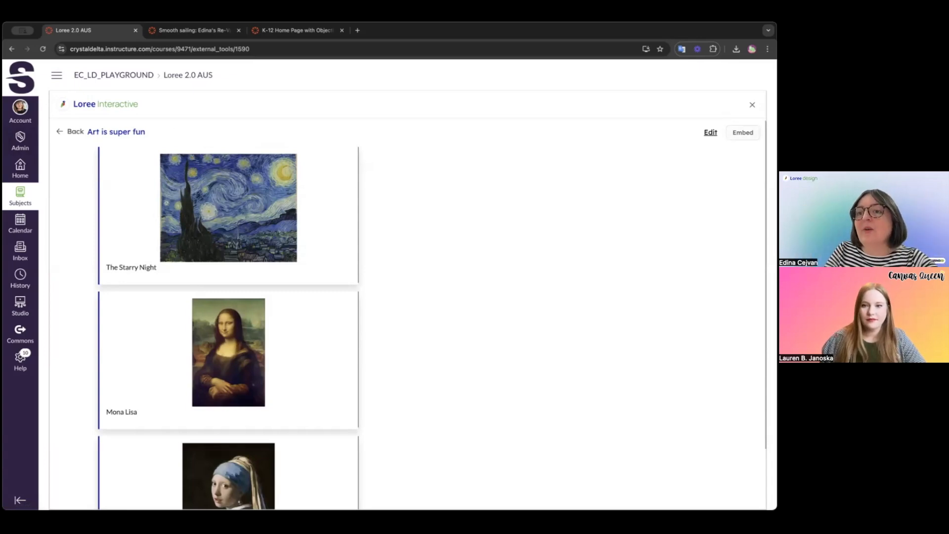
- Embed the "Art is super fun" interactive in the Smooth sailing page, in the row below the Get Started section
click(742, 133)
scroll(550, 391, down, 7)
scroll(549, 392, down, 3)
scroll(549, 393, up, 10)
scroll(549, 392, down, 3)
scroll(549, 393, up, 2)
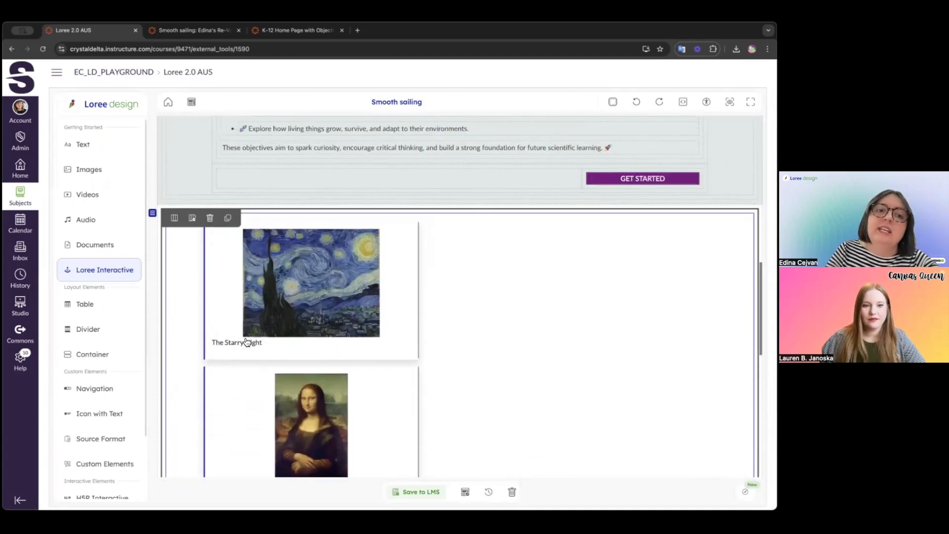
- Check the background and spacing options of the embedded interactive and look over its three painting cards
click(166, 246)
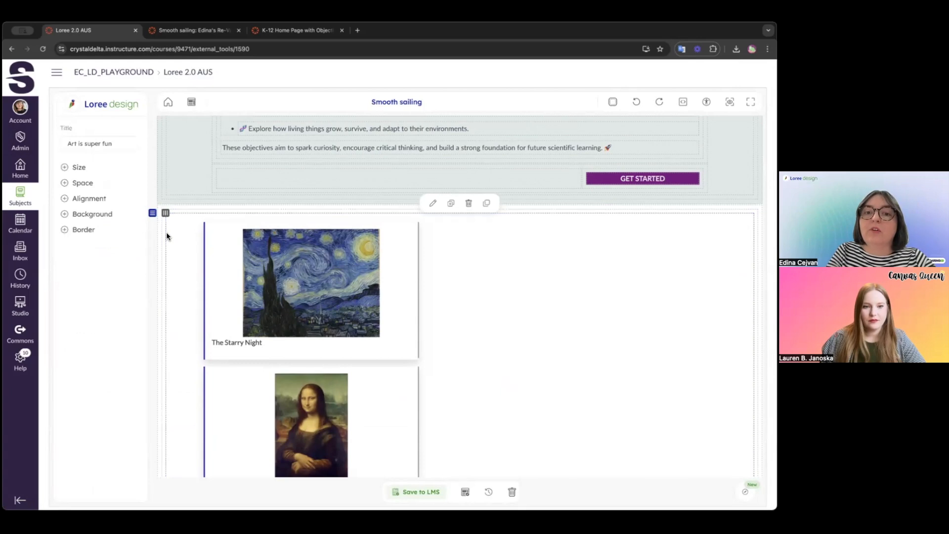
click(85, 216)
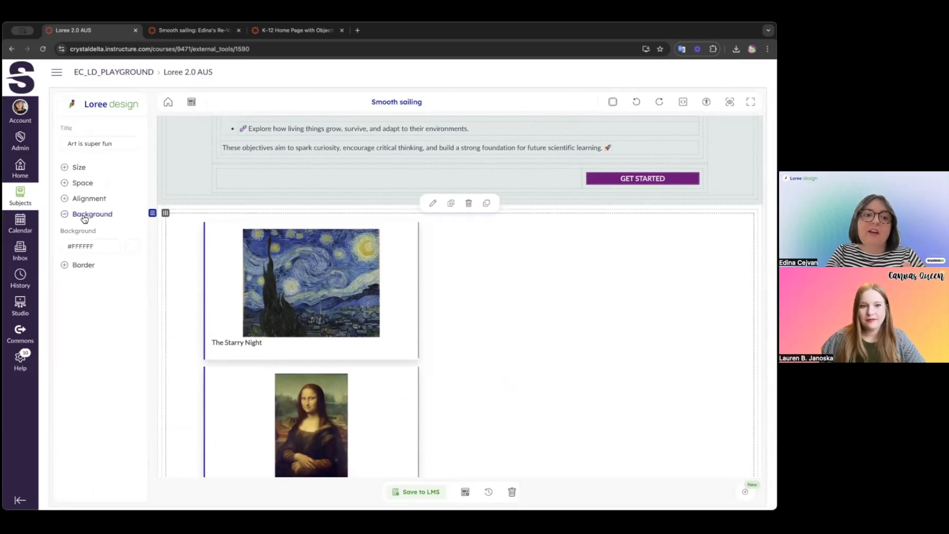
click(83, 183)
click(65, 184)
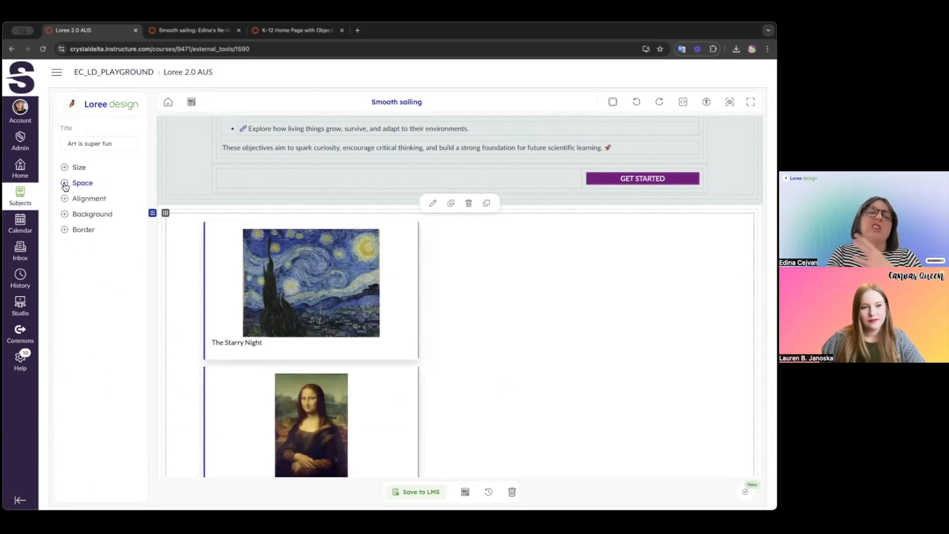
scroll(488, 327, down, 10)
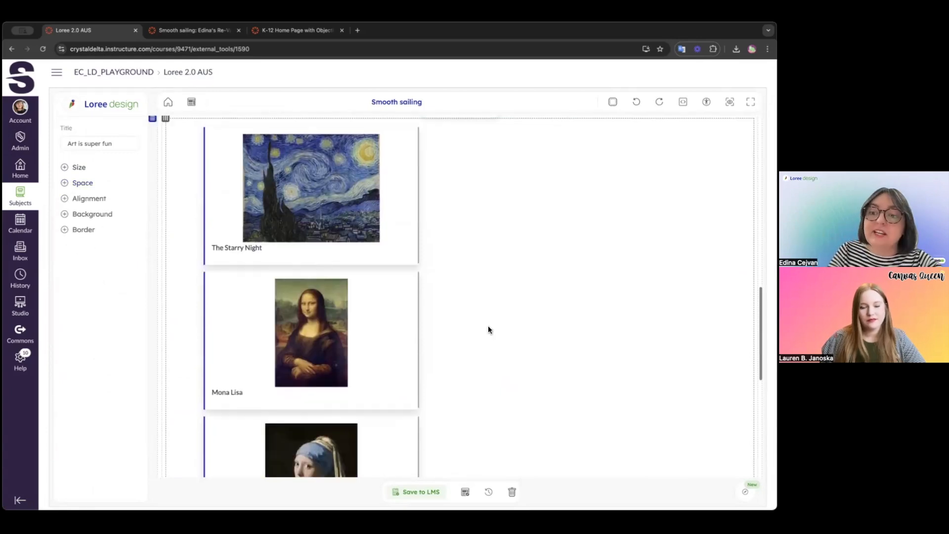
scroll(488, 326, up, 6)
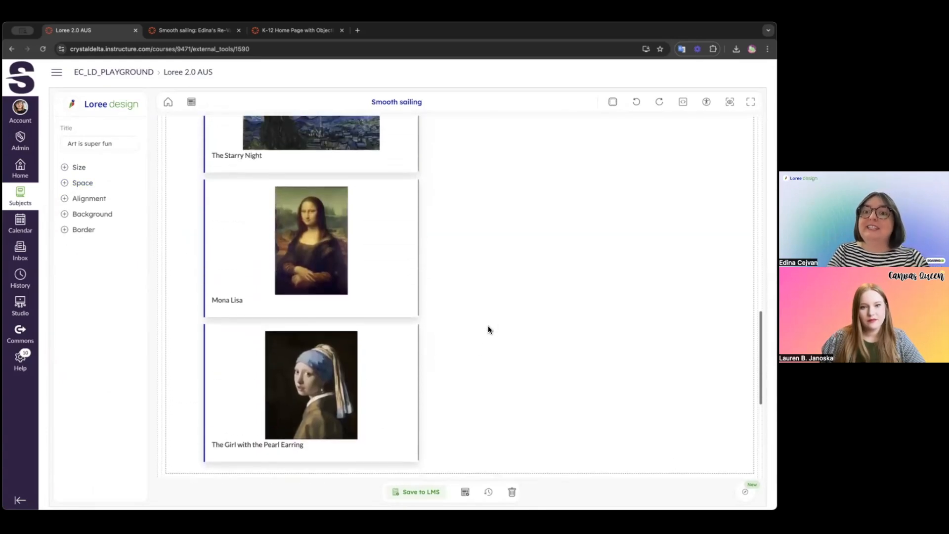
- Save the page to the LMS and reload the live Smooth sailing page in Canvas
click(408, 494)
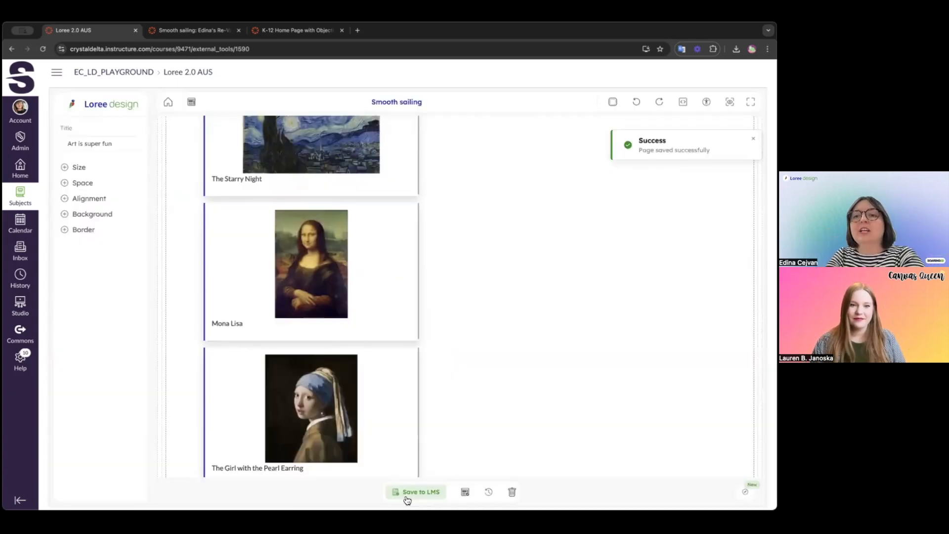
click(201, 29)
scroll(293, 285, down, 10)
scroll(293, 286, up, 10)
click(43, 49)
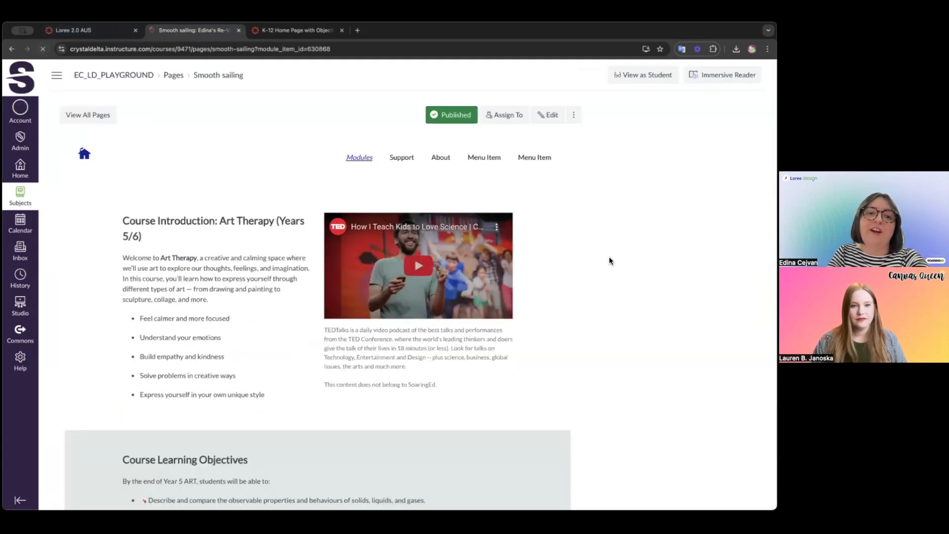
- Reveal the descriptions of The Starry Night, Mona Lisa and The Girl with the Pearl Earring on the live page and review the layout
scroll(609, 256, down, 9)
scroll(609, 256, down, 4)
scroll(610, 256, up, 4)
scroll(609, 256, down, 2)
scroll(609, 257, up, 1)
click(190, 186)
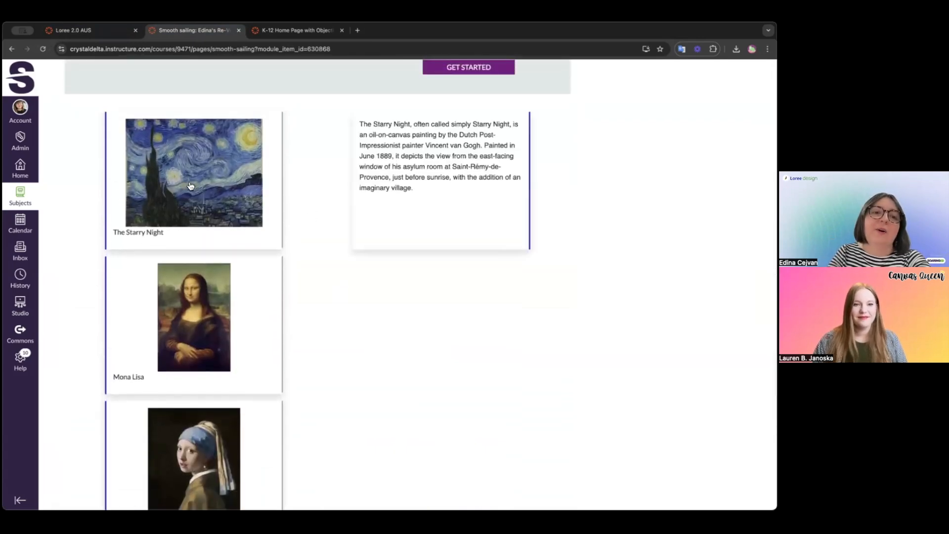
click(193, 315)
scroll(281, 302, down, 2)
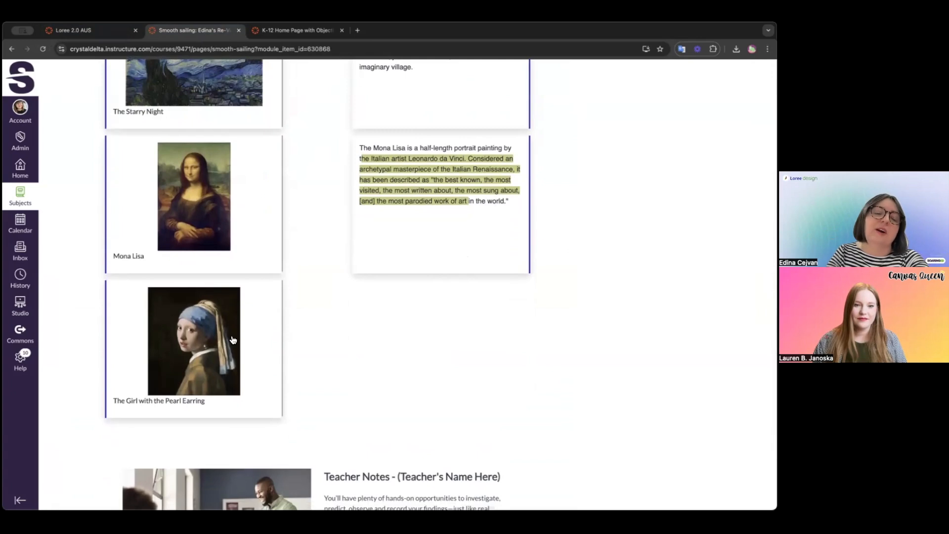
click(230, 340)
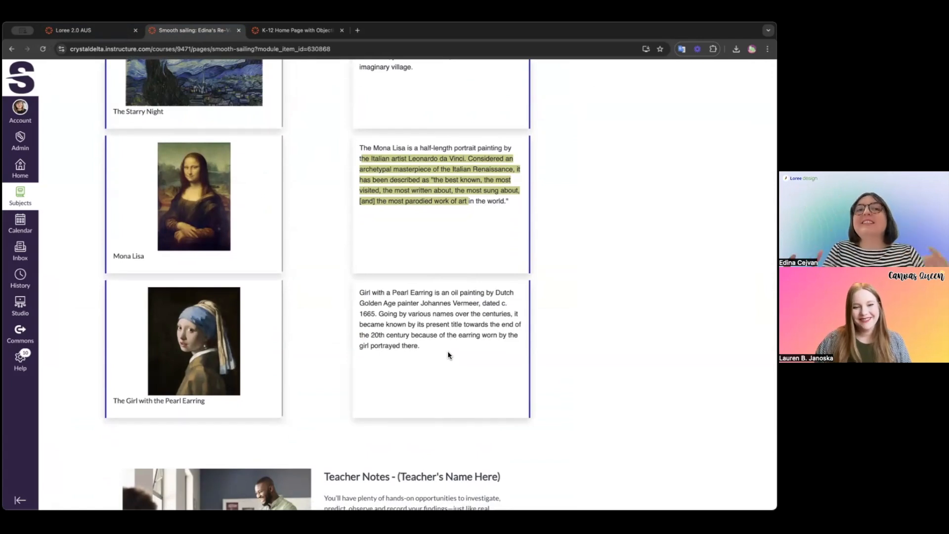
scroll(324, 335, down, 4)
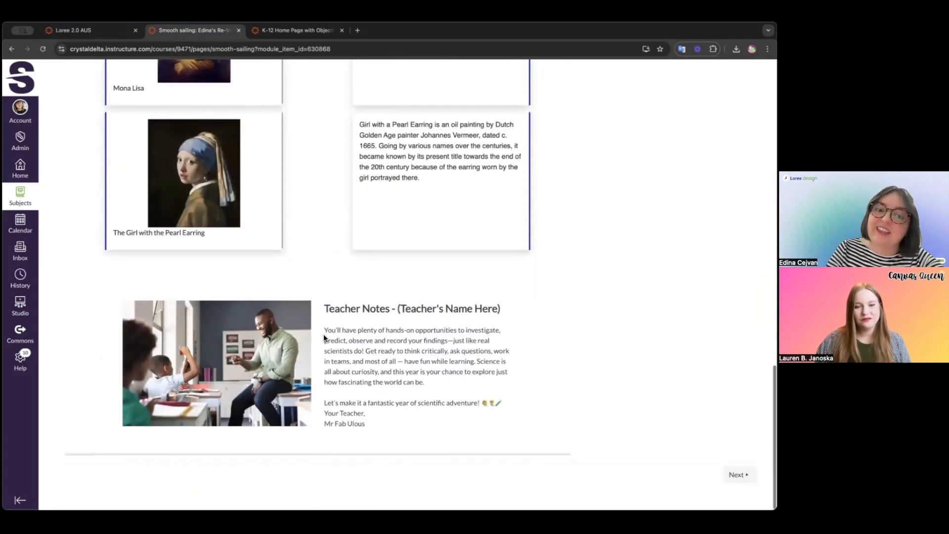
scroll(323, 335, up, 8)
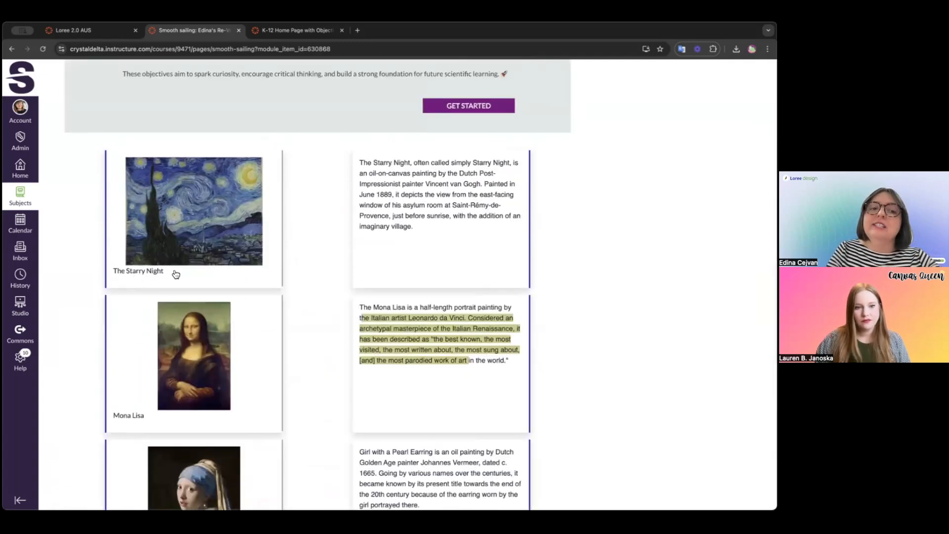
scroll(179, 276, down, 3)
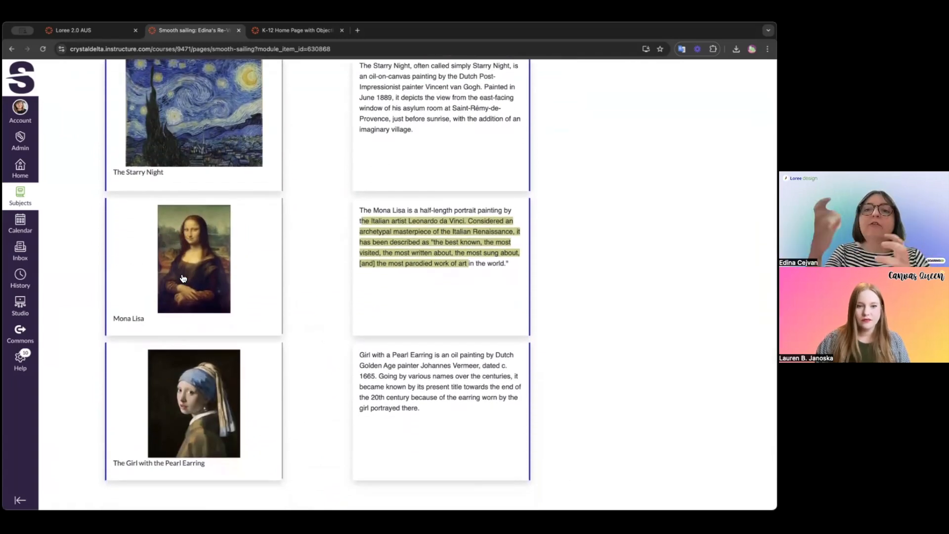
scroll(183, 278, up, 15)
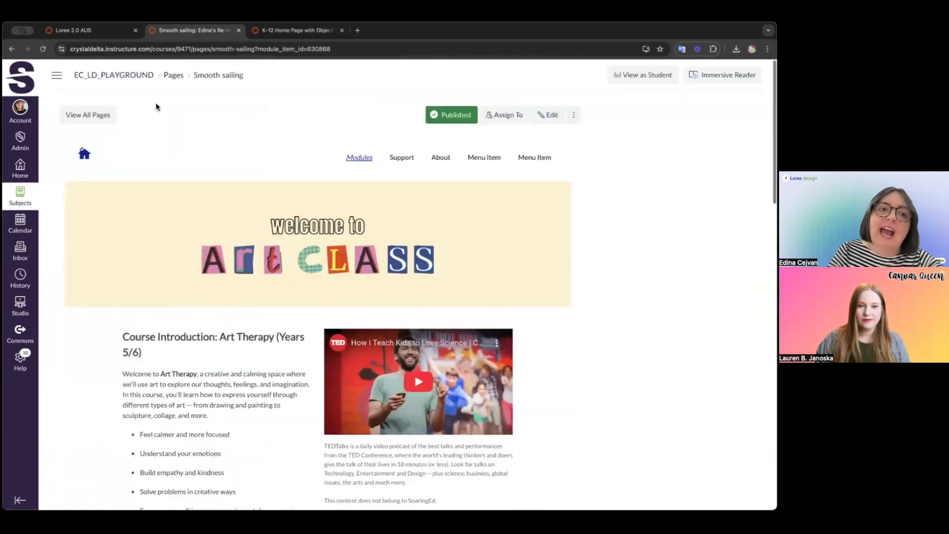
- Return to the Loree editor and add a single-column row directly below the Teacher Notes section
click(113, 33)
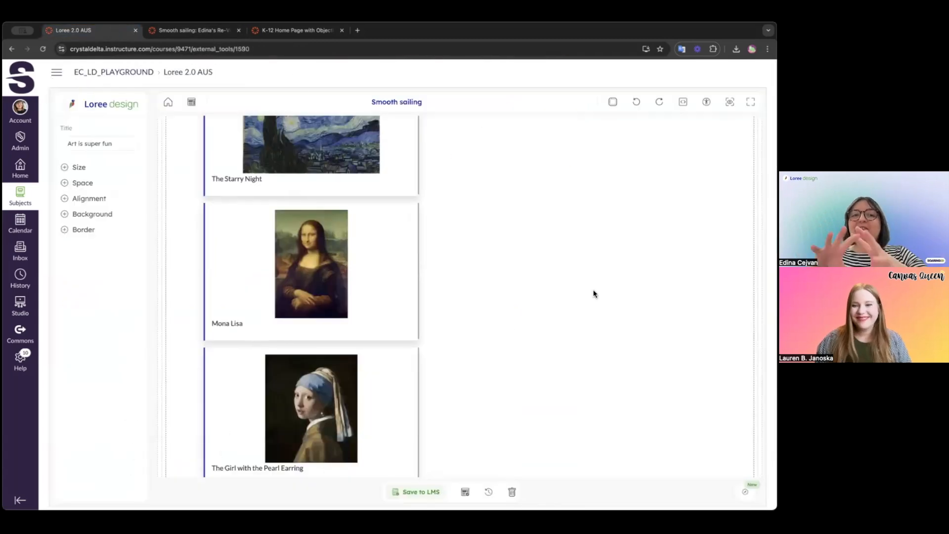
scroll(594, 294, down, 6)
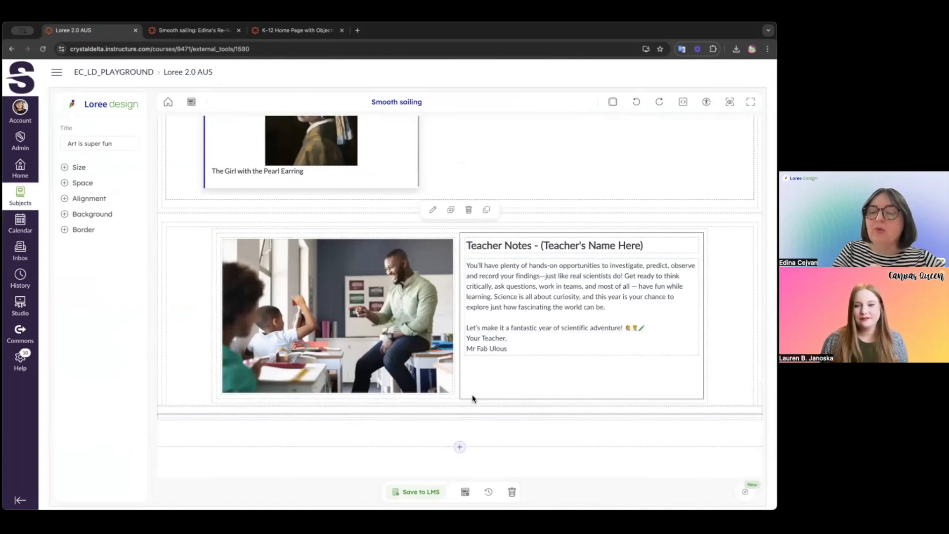
click(157, 404)
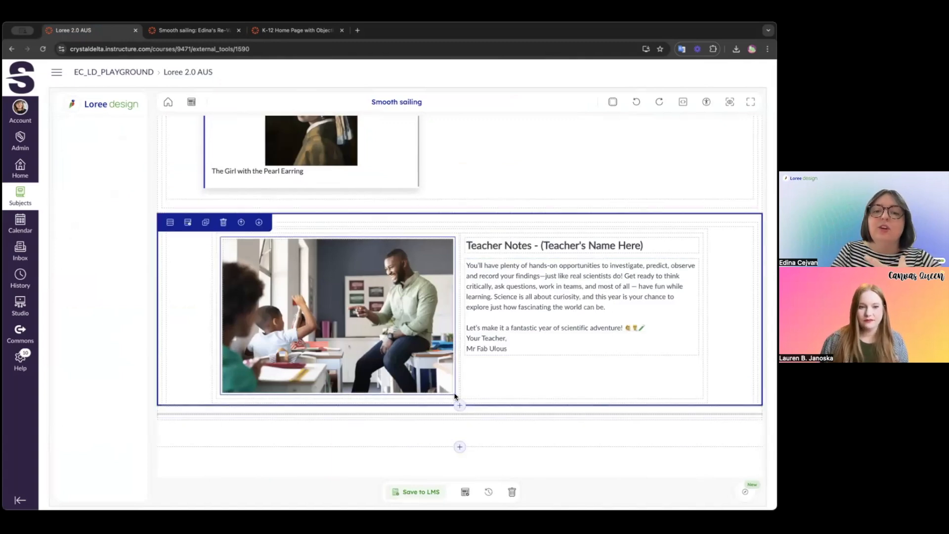
click(463, 406)
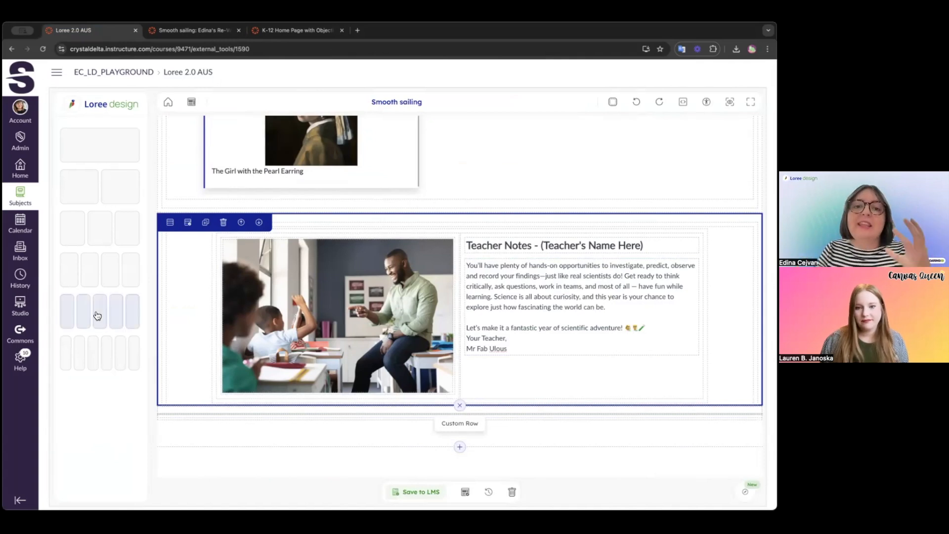
click(99, 156)
- Embed the Padlet slideshow iframe from padlet.com/embed/lqo18bnuaqpcw920 in the new row with the title "Padlet Is Fun"
scroll(94, 421, down, 3)
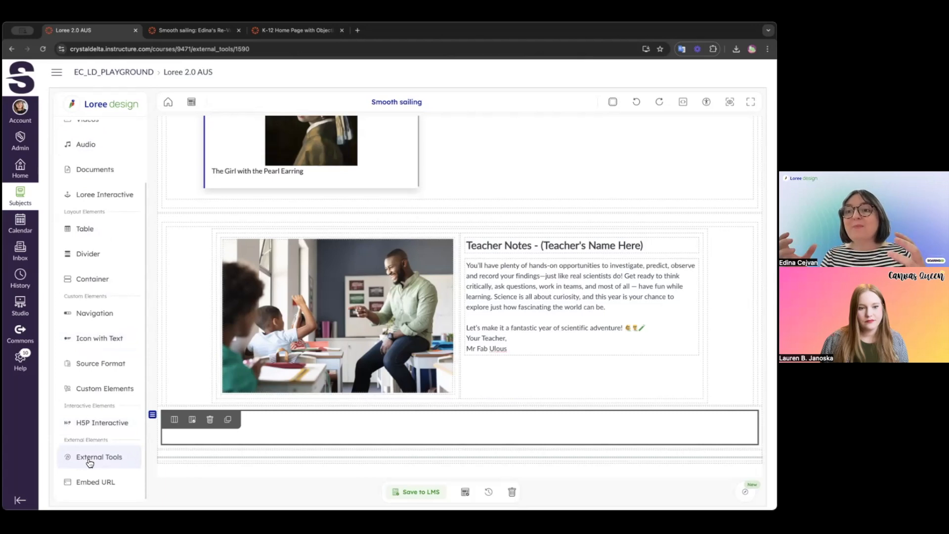
click(89, 460)
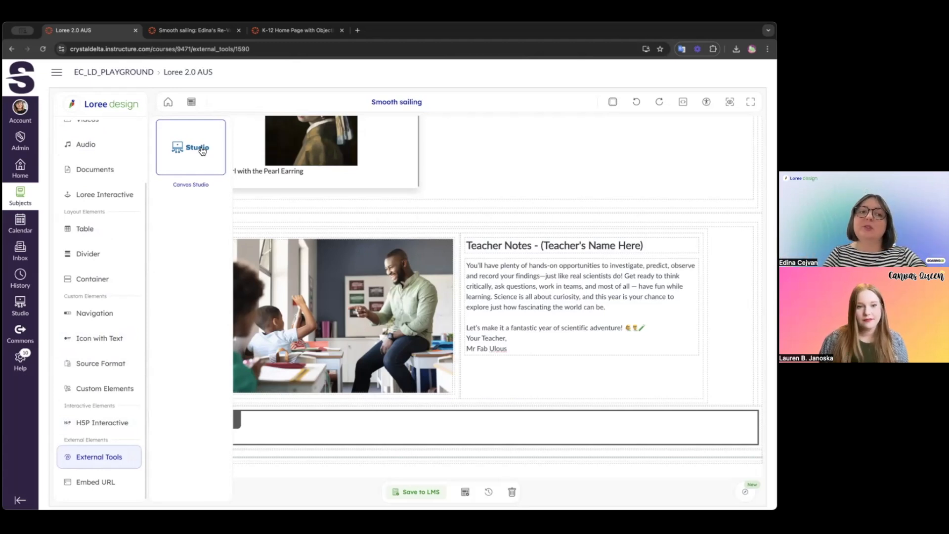
click(91, 487)
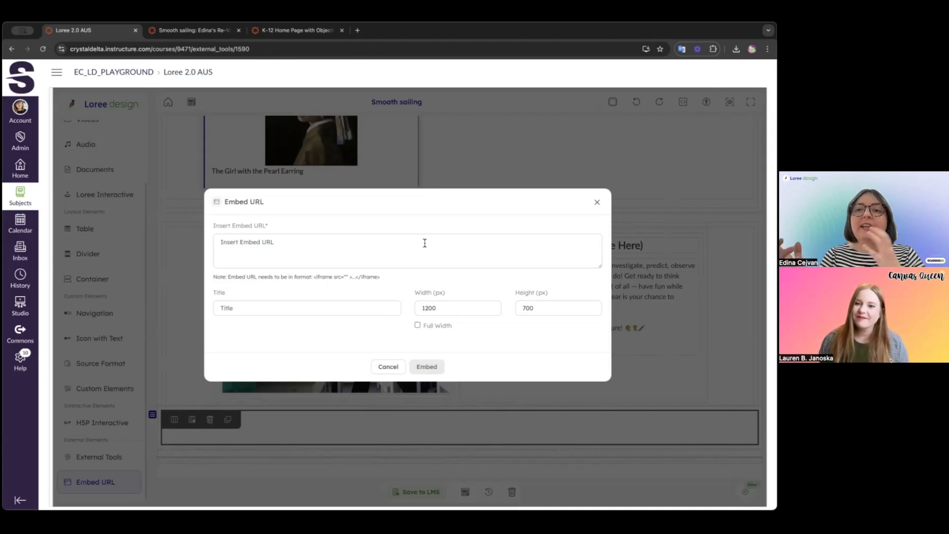
click(597, 274)
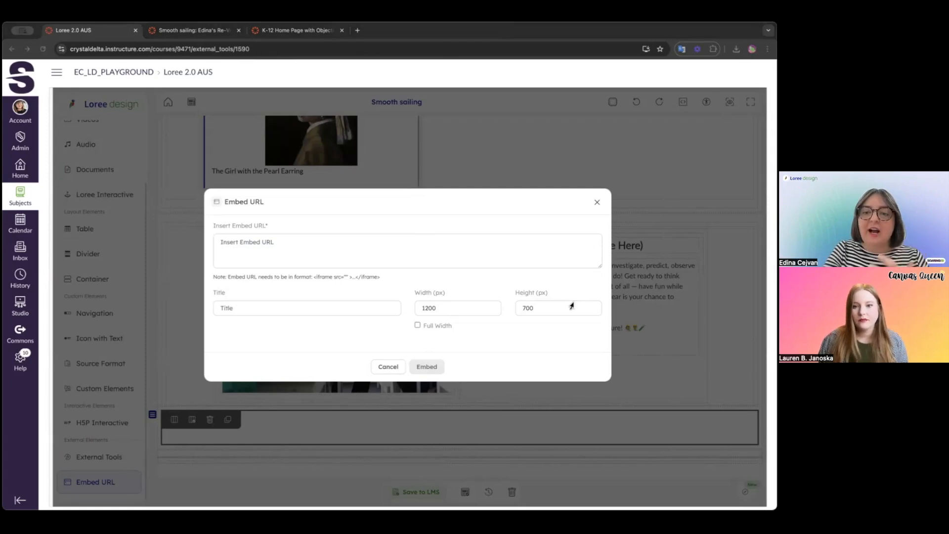
click(251, 245)
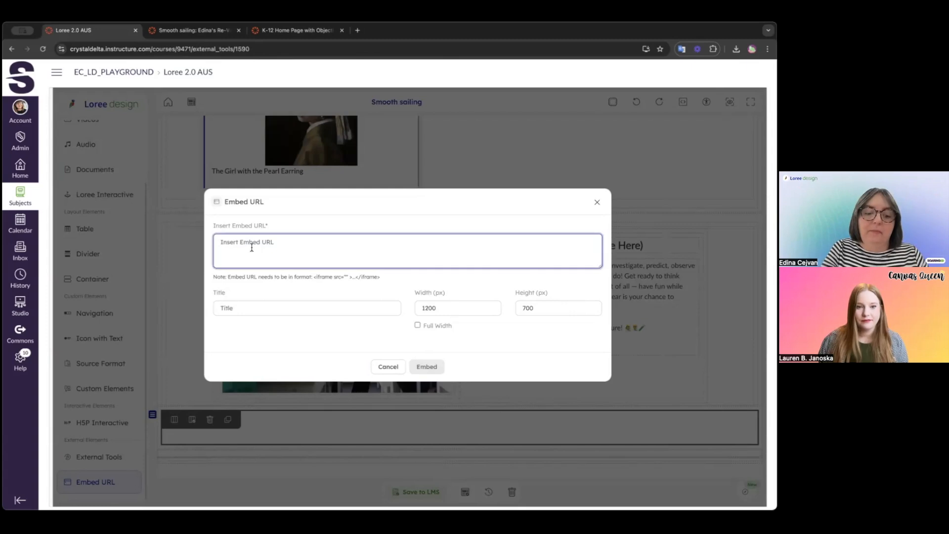
text(<iframe src="https://padlet.com/embed/lqo18bnuaqpcw920/slideshow?autoplay=0&loop=0&duration=auto" frameborder="0" allow="clipboard-write" style="width:100%;height:100%;display:block;padding:0;margin:0"></iframe>)
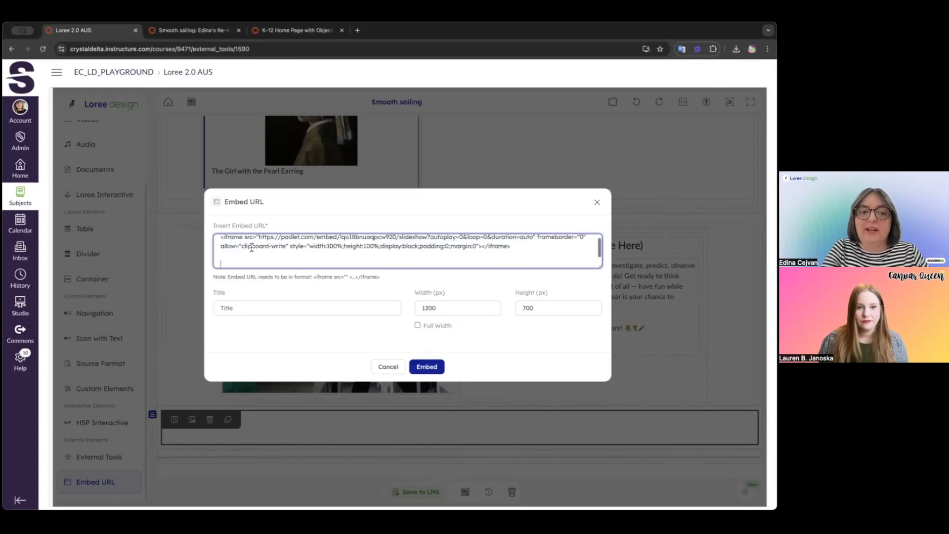
click(246, 309)
text(Padlet Is Fun)
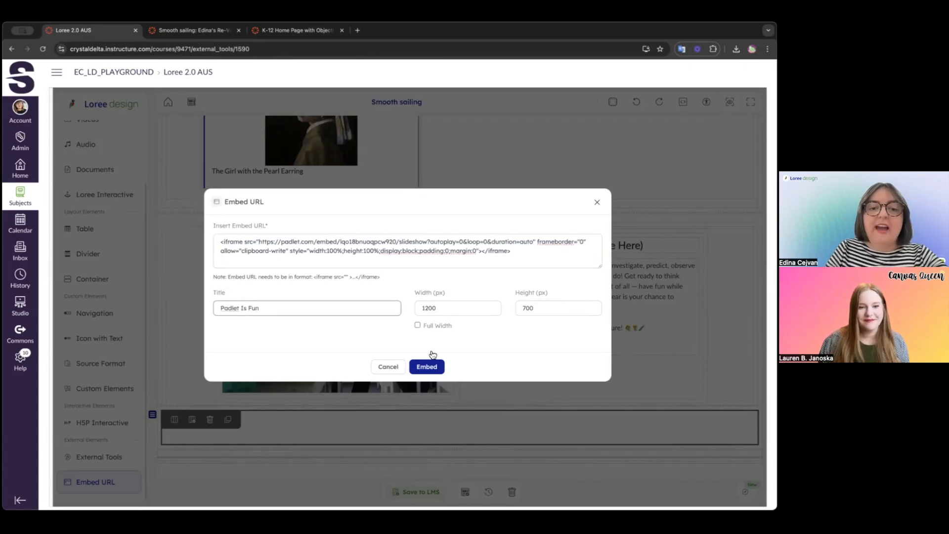
click(437, 371)
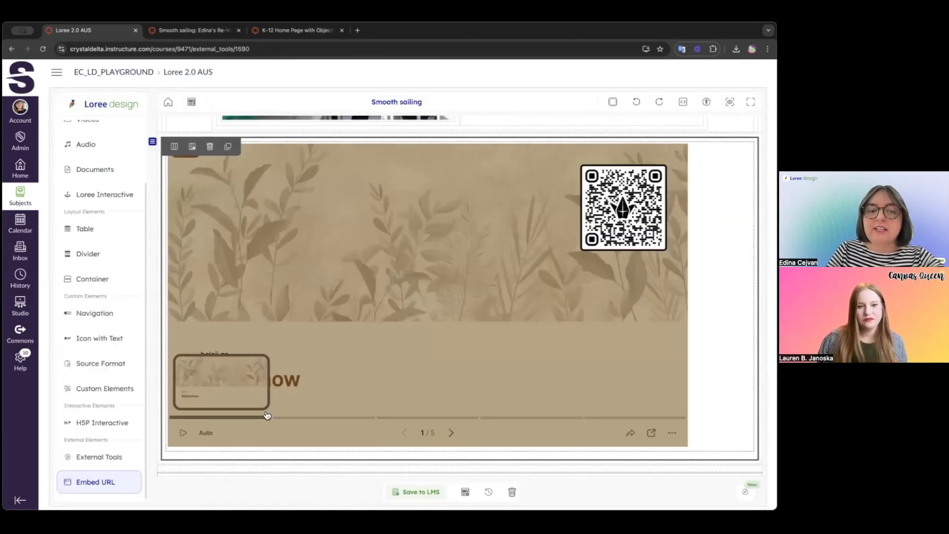
- Advance the embedded Padlet slideshow to slide 4 and center-align the embed in its row
click(299, 419)
click(525, 418)
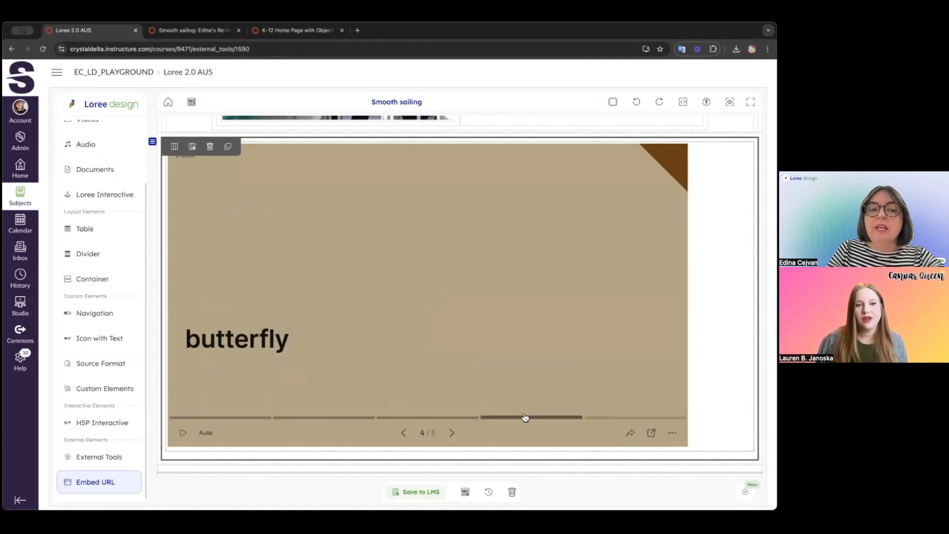
click(718, 366)
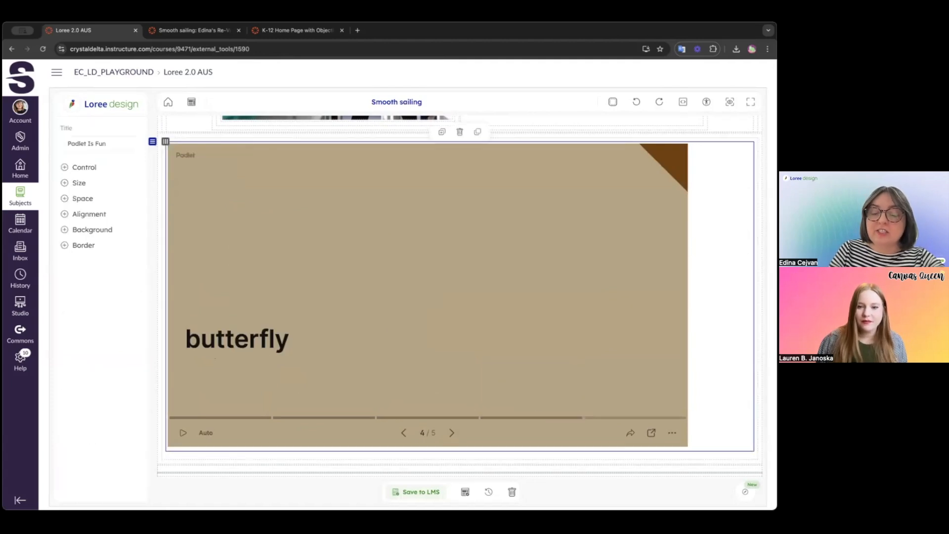
click(87, 218)
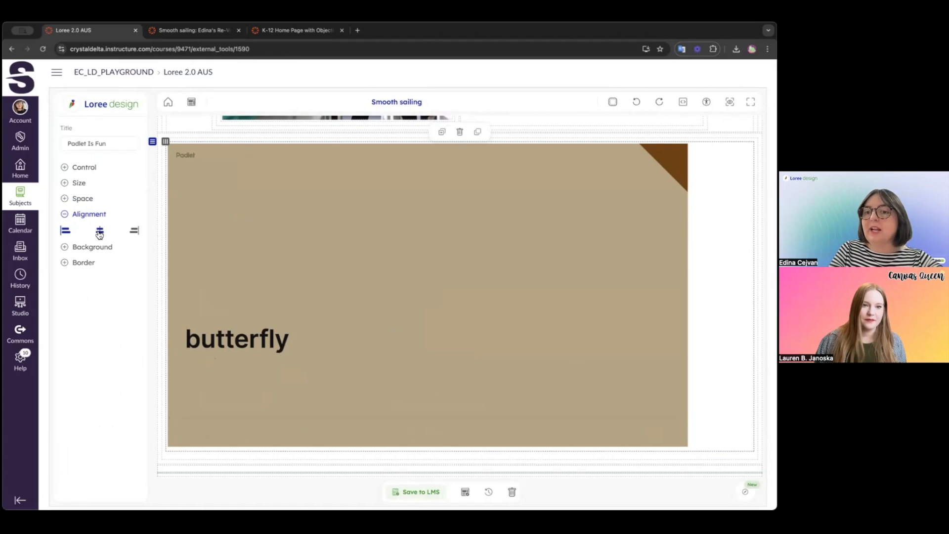
click(100, 232)
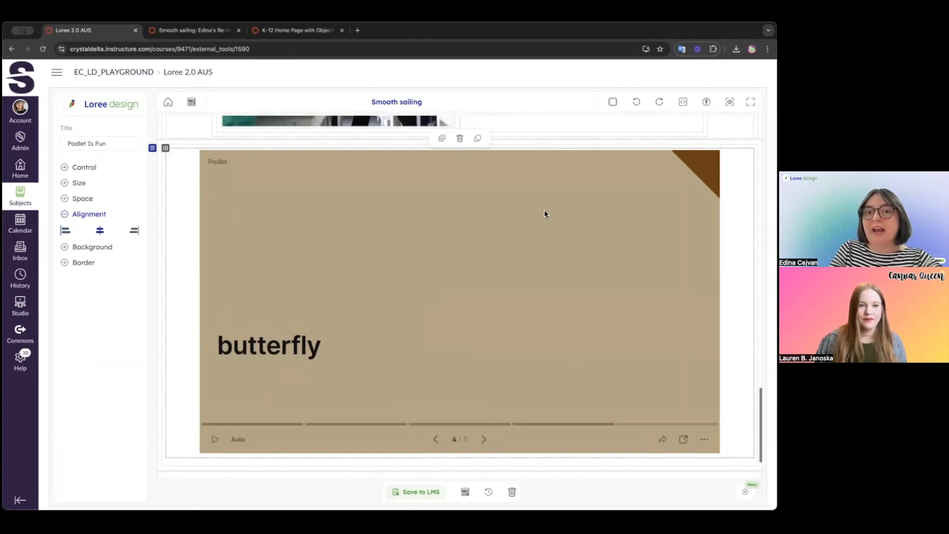
- Move the Padlet row up so that it sits above the Teacher Notes section
scroll(545, 212, up, 3)
click(158, 247)
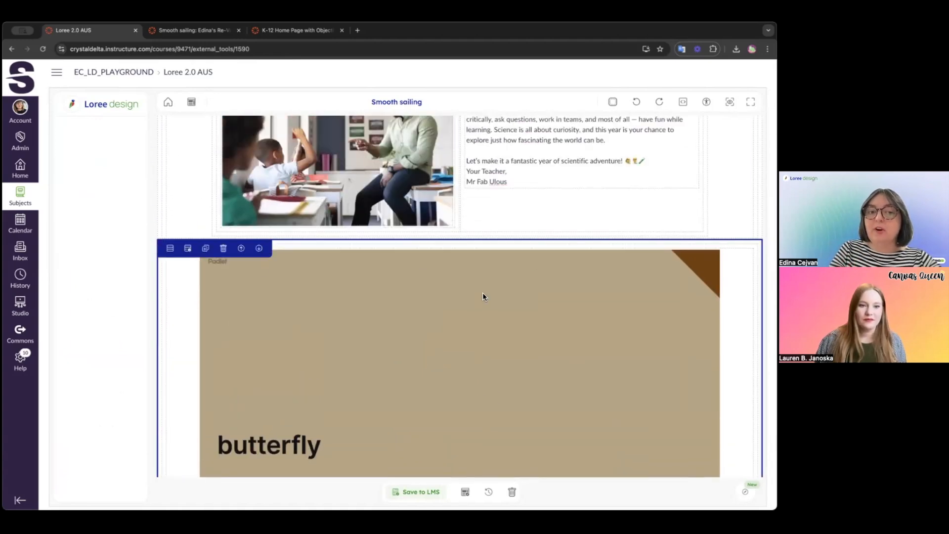
scroll(482, 292, up, 3)
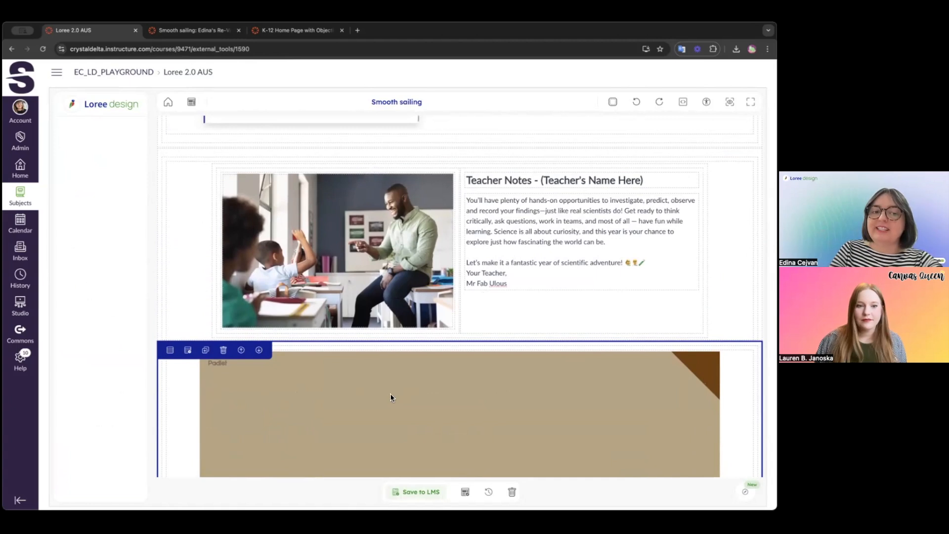
click(243, 355)
scroll(242, 354, up, 2)
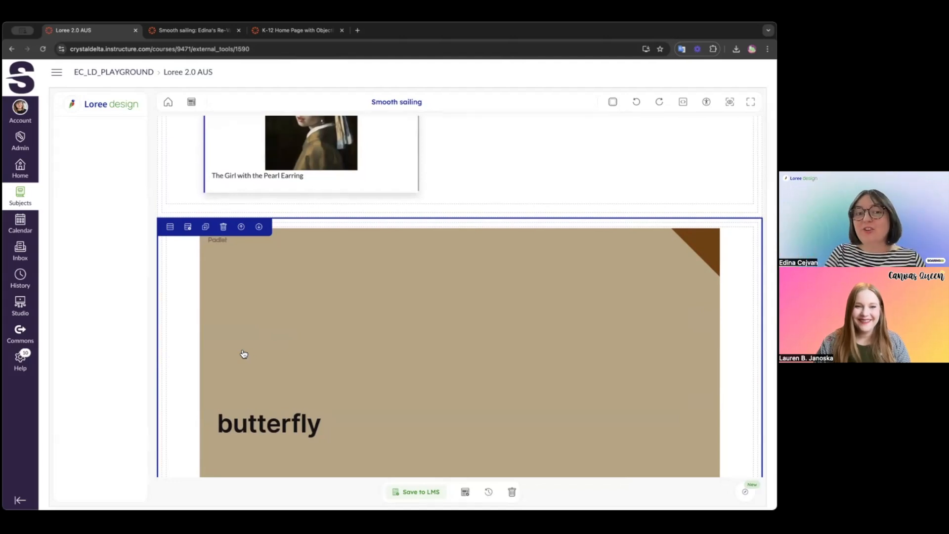
- Save the Smooth sailing page to the LMS, then switch to its published Canvas page and reload it
scroll(288, 343, down, 5)
click(287, 343)
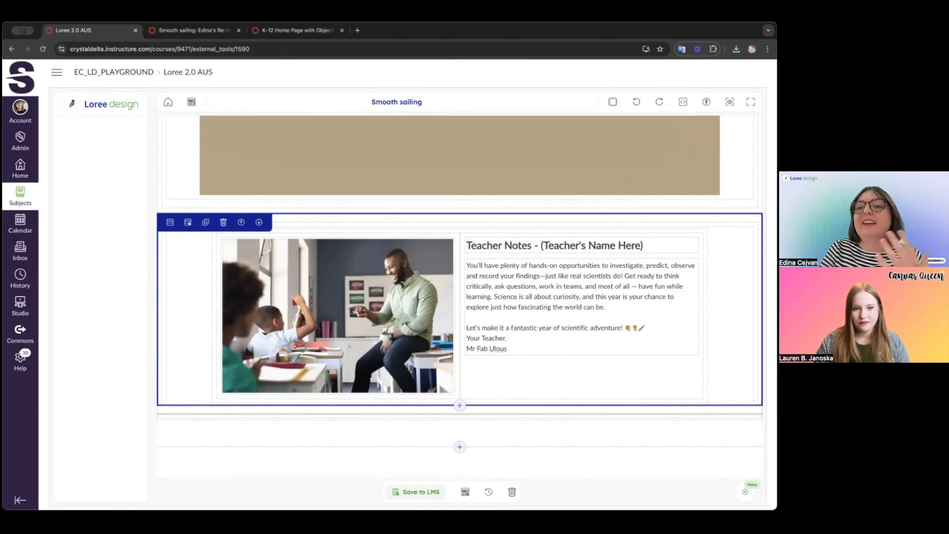
scroll(460, 316, up, 1)
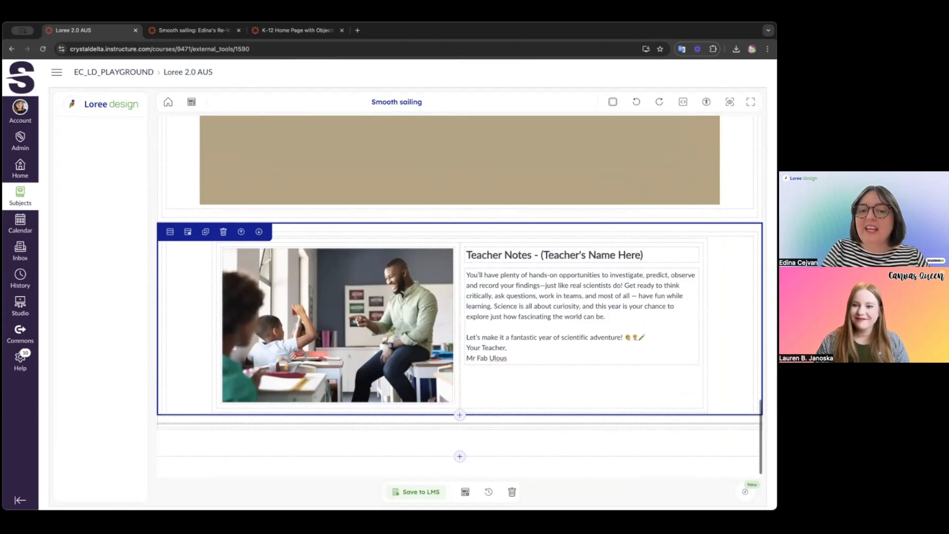
click(403, 492)
click(193, 30)
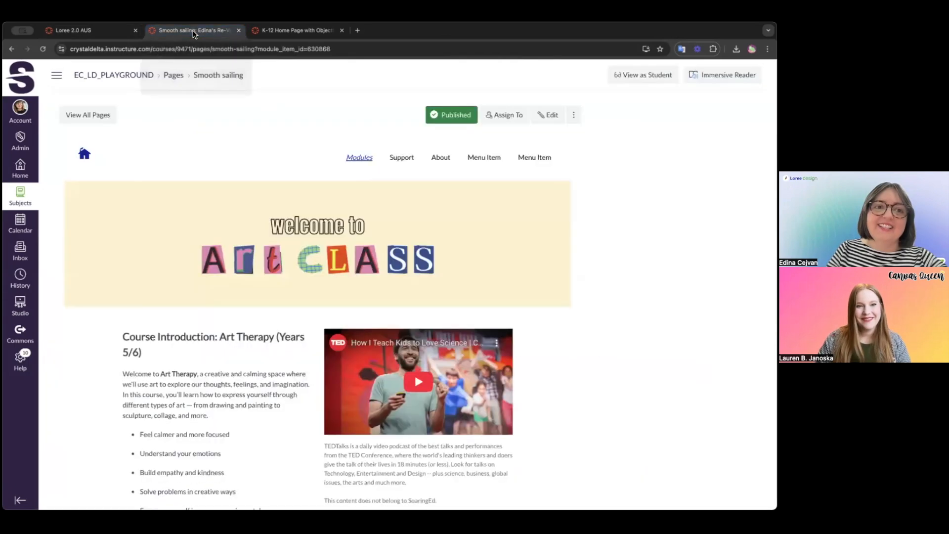
click(42, 49)
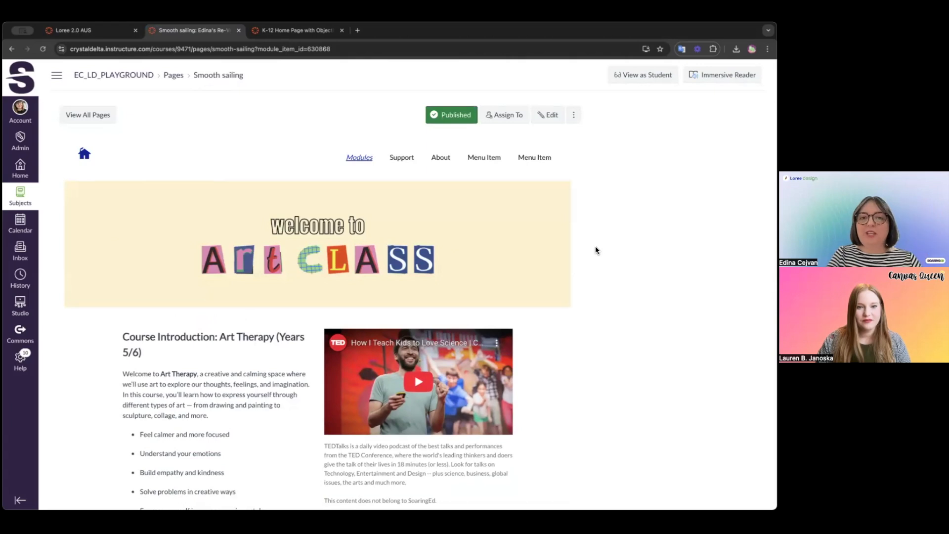
- Review the published page from the banner down to Teacher Notes, stepping through the embedded Padlet slideshow to slide 5
scroll(595, 247, down, 1)
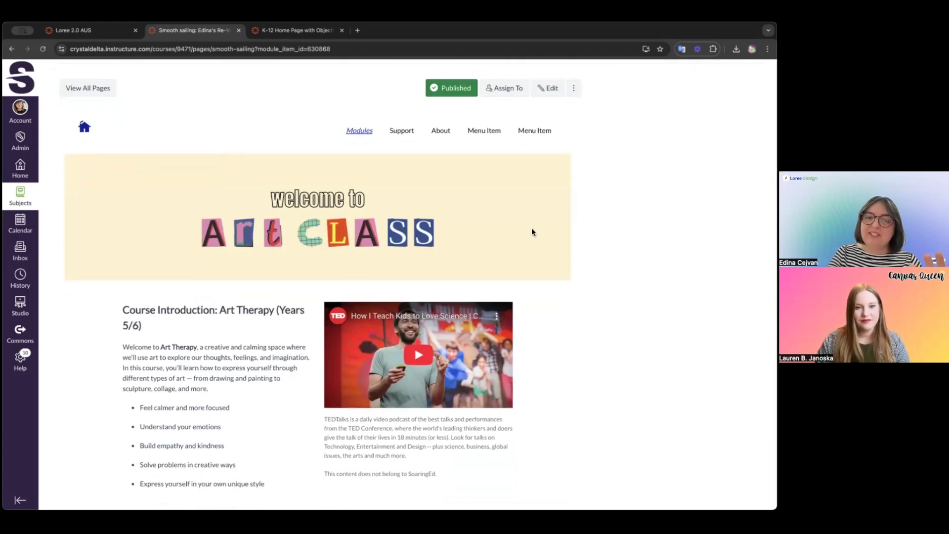
scroll(396, 144, down, 10)
scroll(210, 147, down, 15)
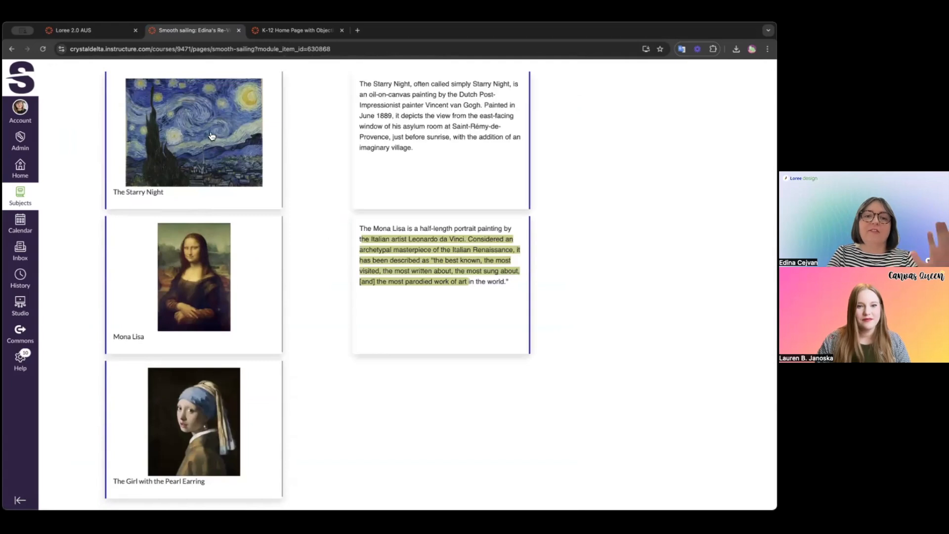
scroll(344, 182, down, 10)
scroll(344, 182, up, 5)
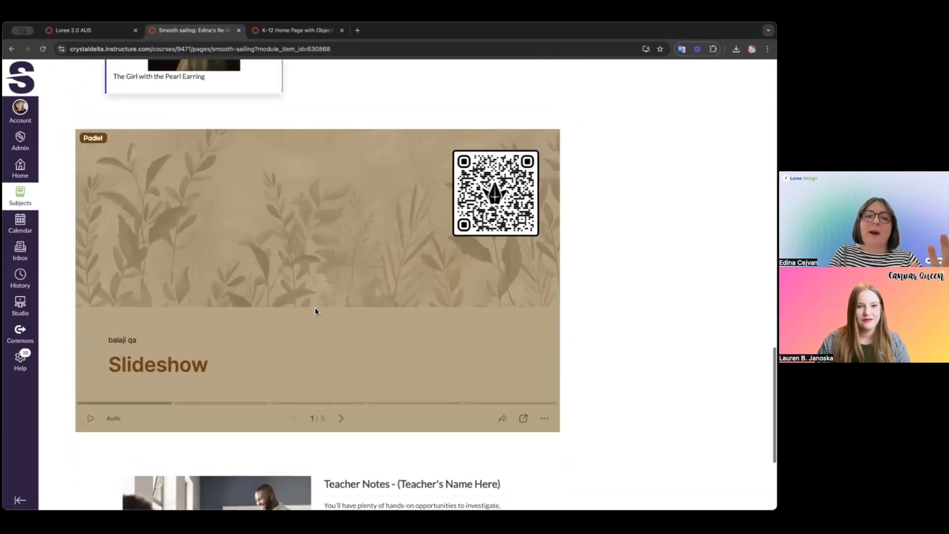
click(213, 403)
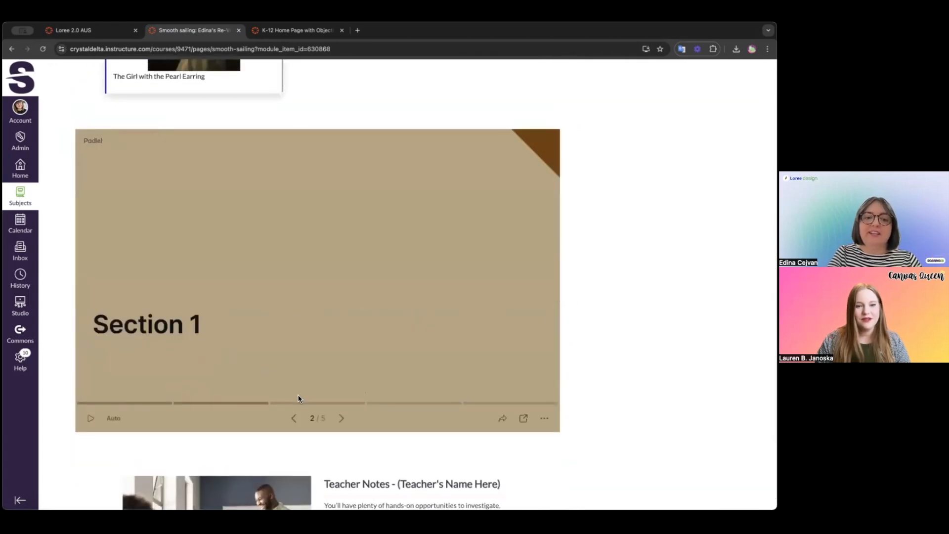
click(296, 403)
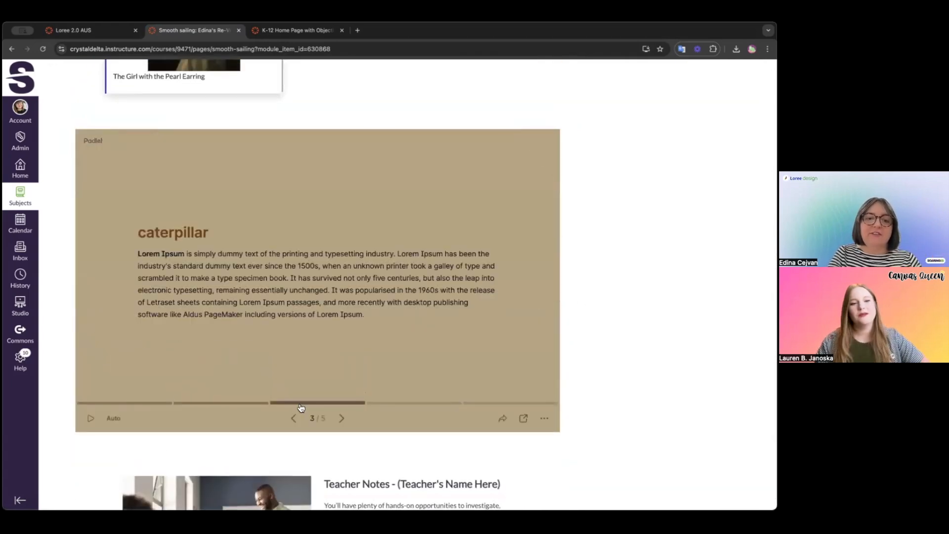
click(383, 411)
click(467, 403)
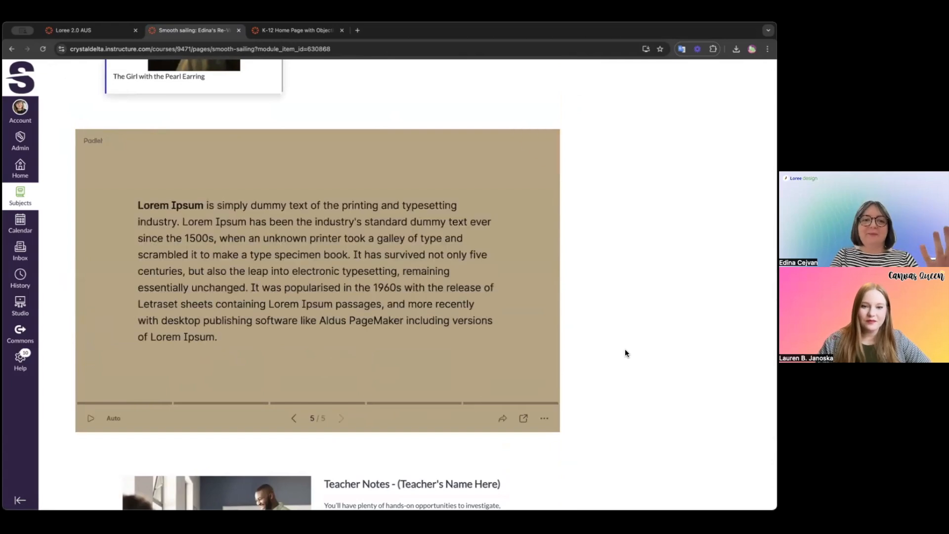
scroll(626, 353, down, 4)
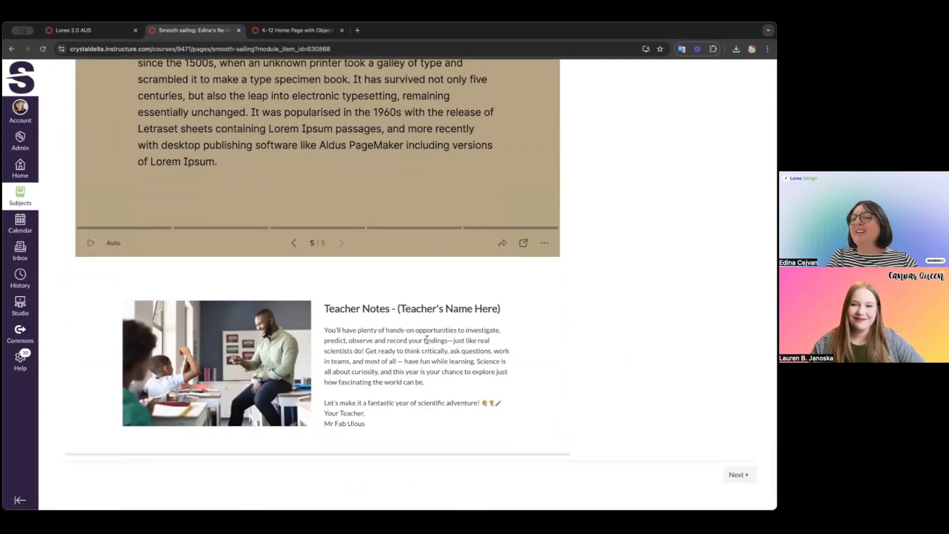
scroll(426, 340, up, 10)
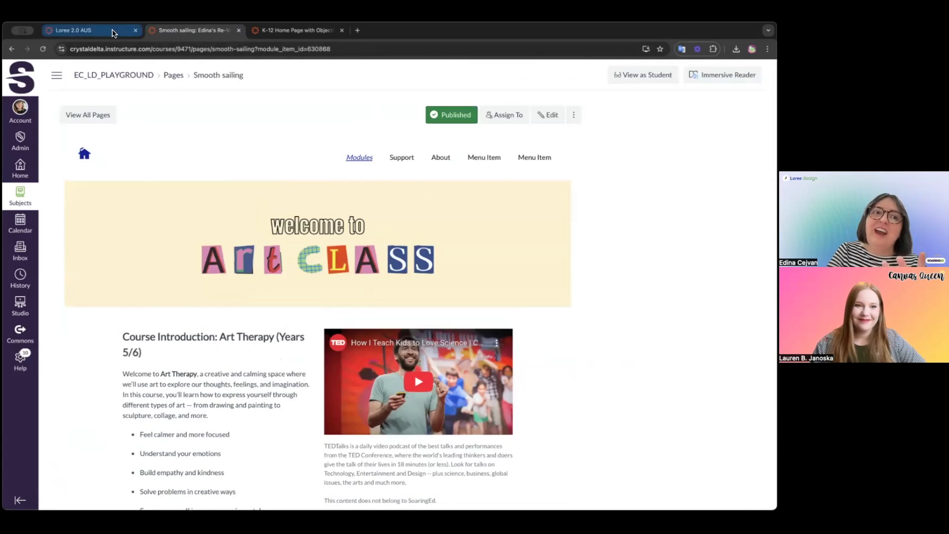
- Return to the Loree editor and place the cursor at the end of the Art Therapy welcome paragraph
click(113, 33)
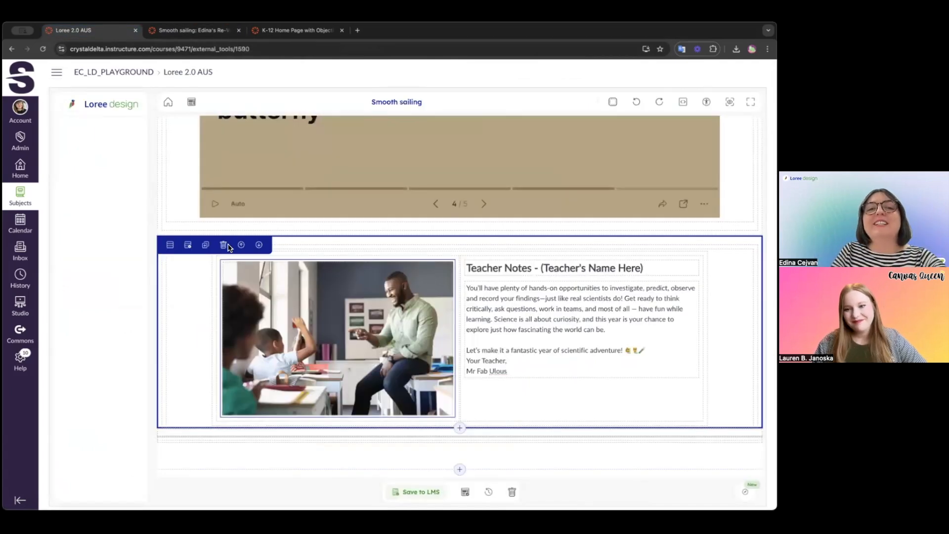
scroll(228, 248, up, 15)
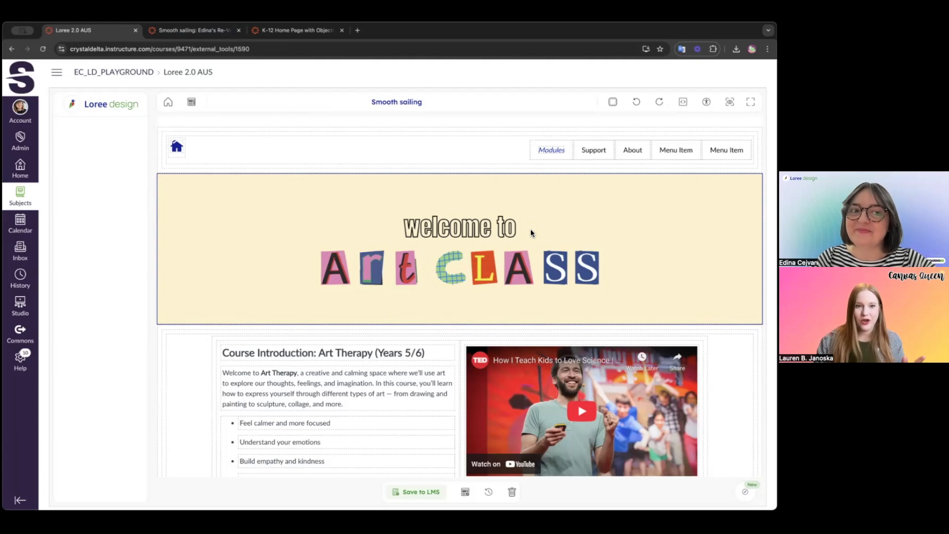
click(368, 393)
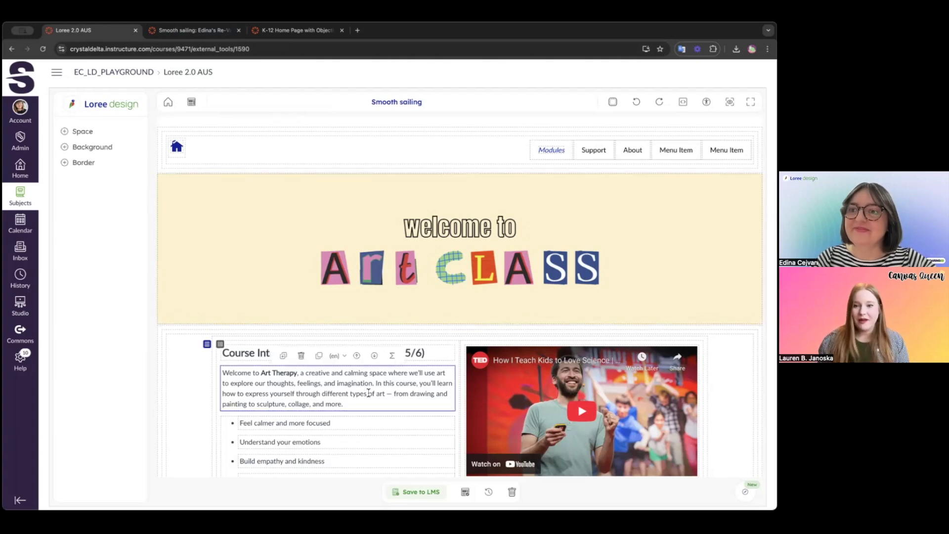
click(365, 407)
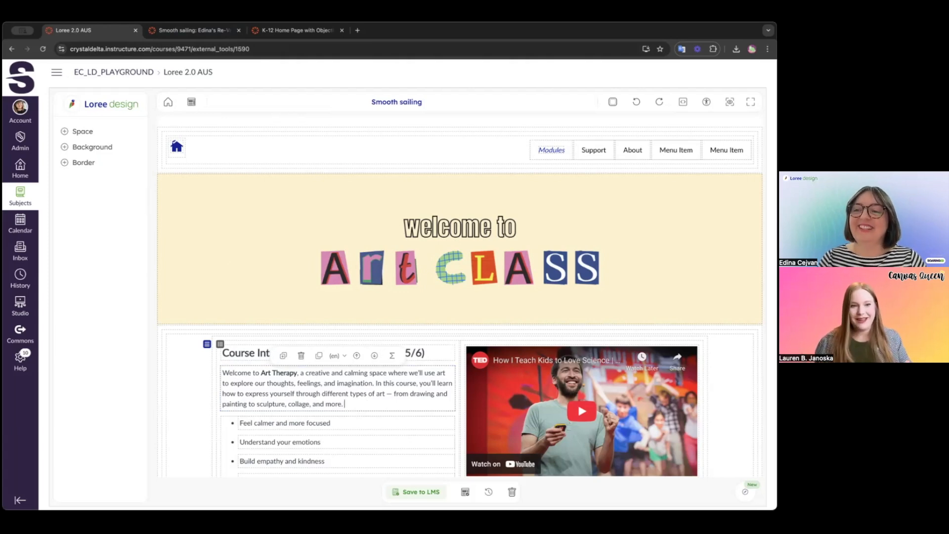
- Round the corners of the Art Class banner image with a solid border style and a border radius of 15 px
click(359, 251)
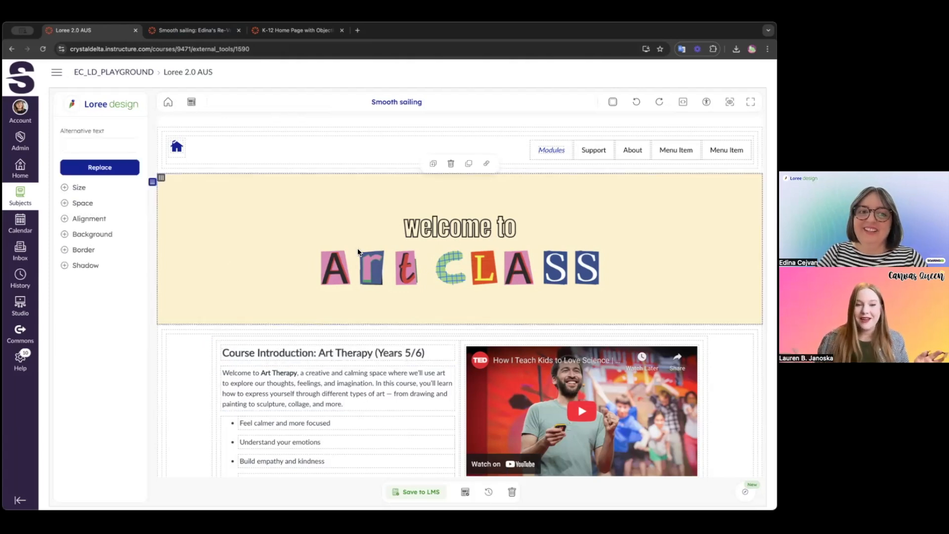
click(84, 253)
click(128, 349)
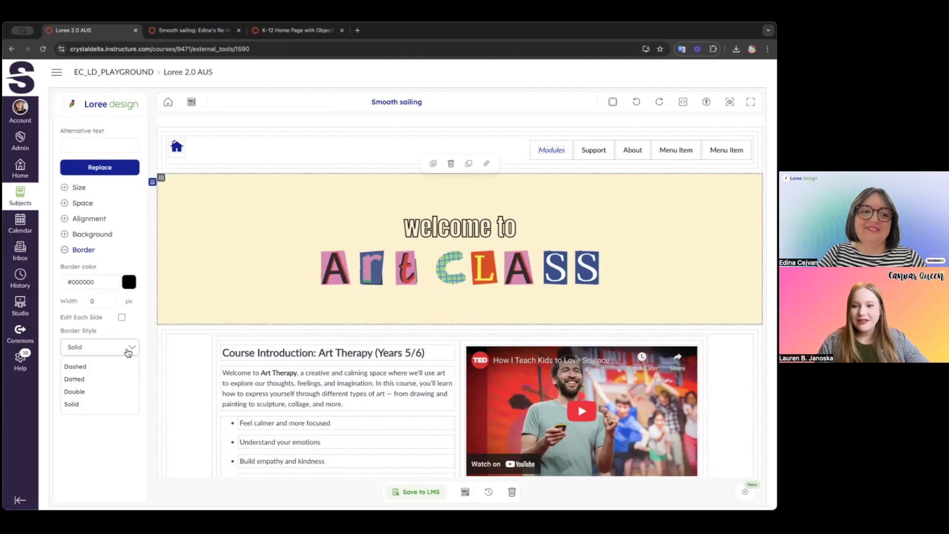
click(74, 404)
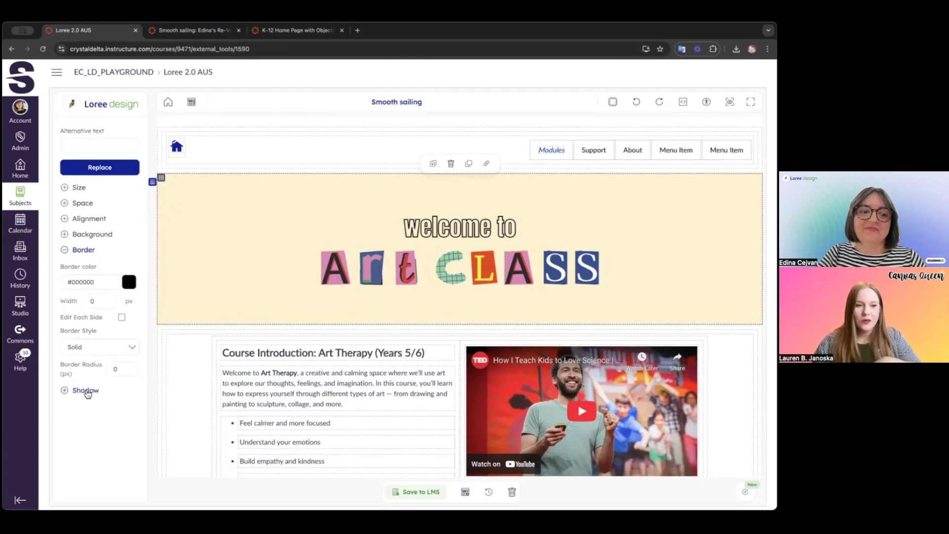
click(118, 370)
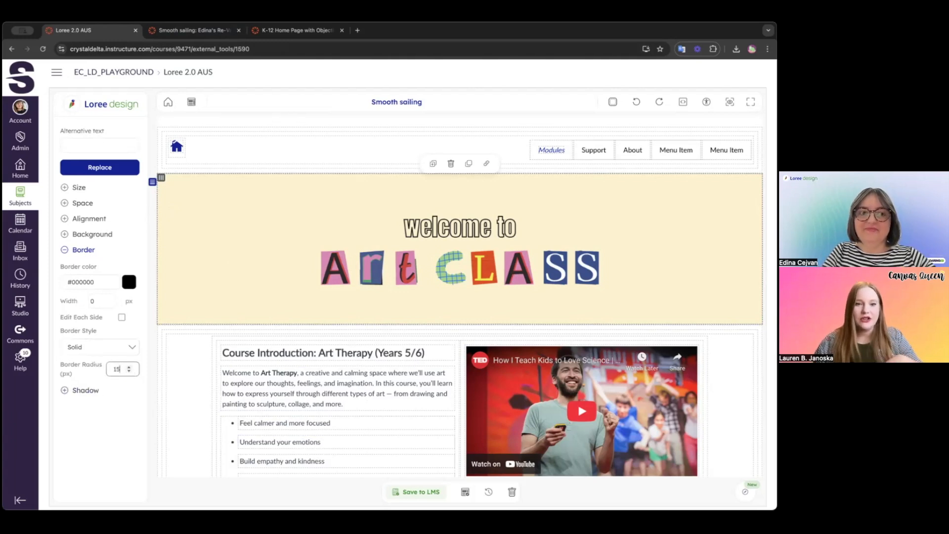
click(192, 351)
click(229, 202)
scroll(303, 394, down, 2)
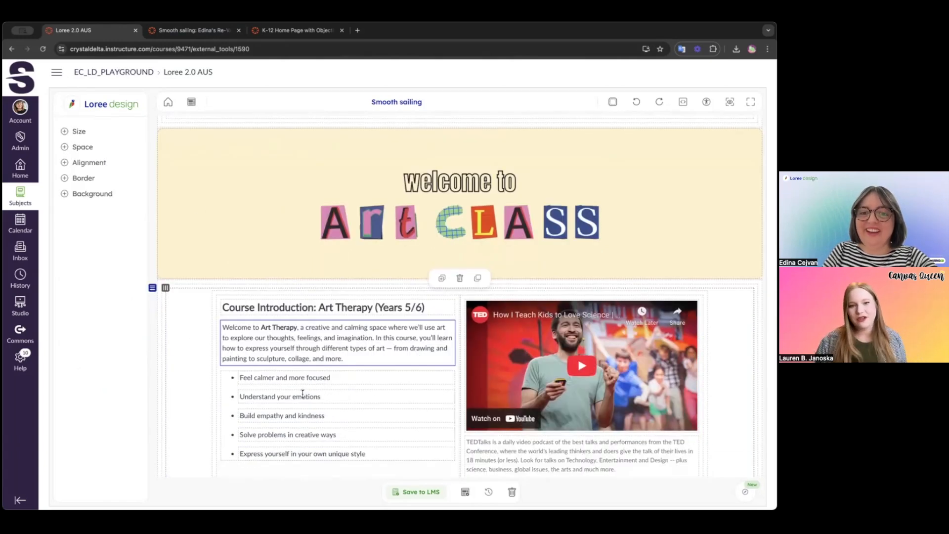
scroll(303, 394, up, 1)
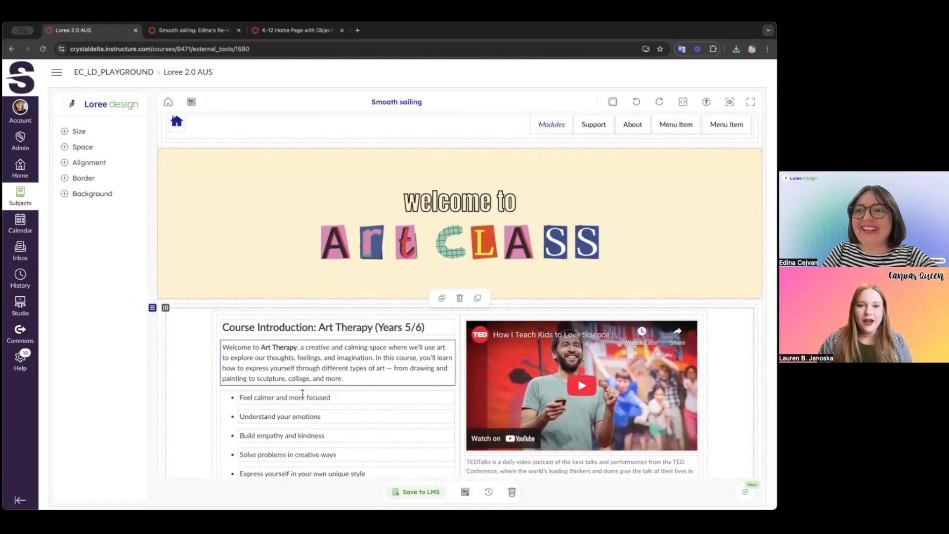